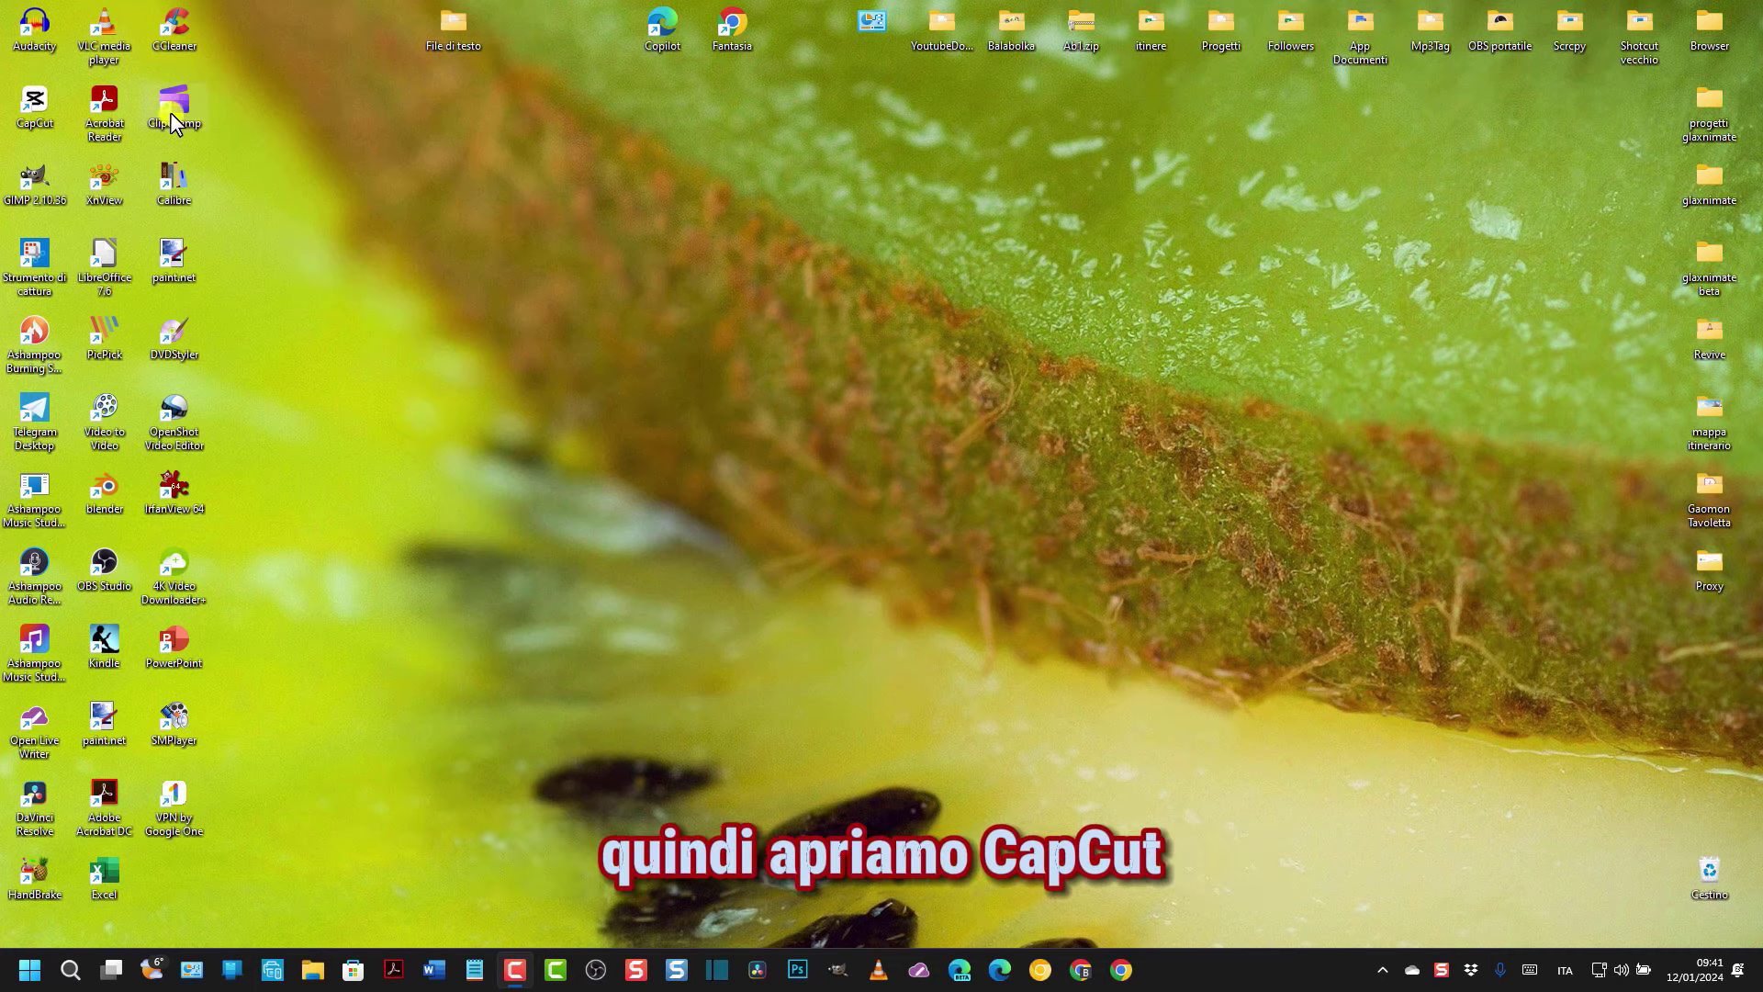
- Open CapCut and create a new project
double_click(33, 102)
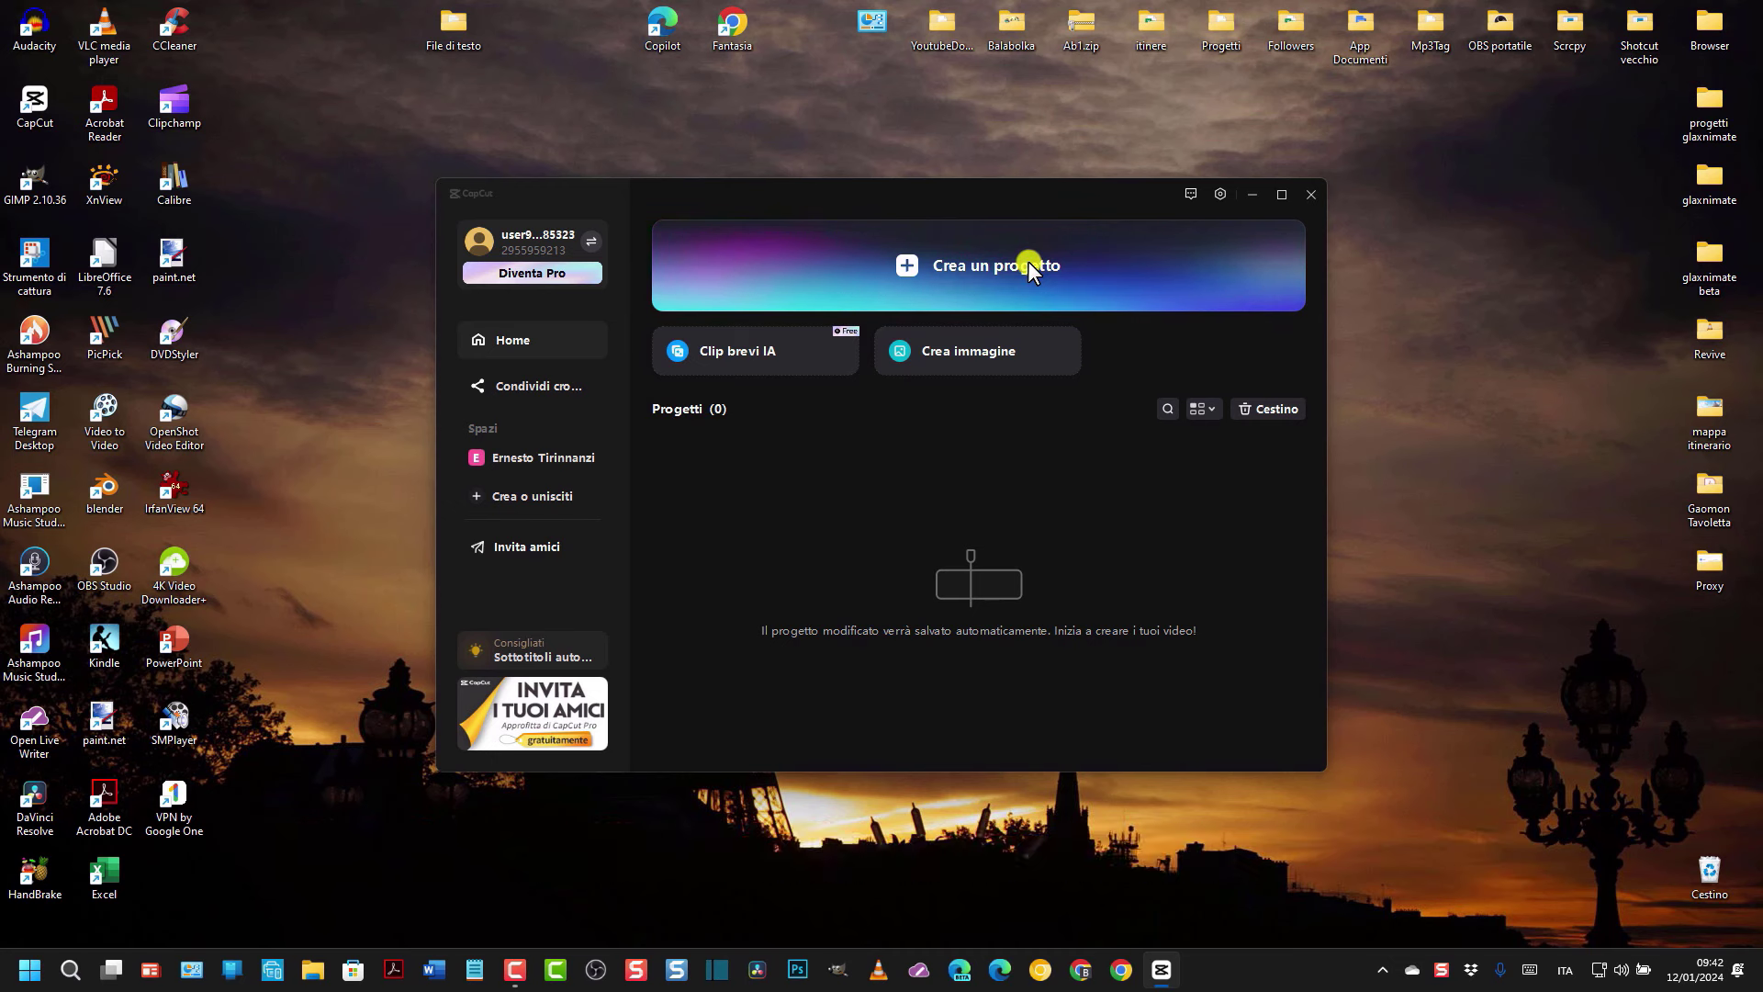
click(995, 268)
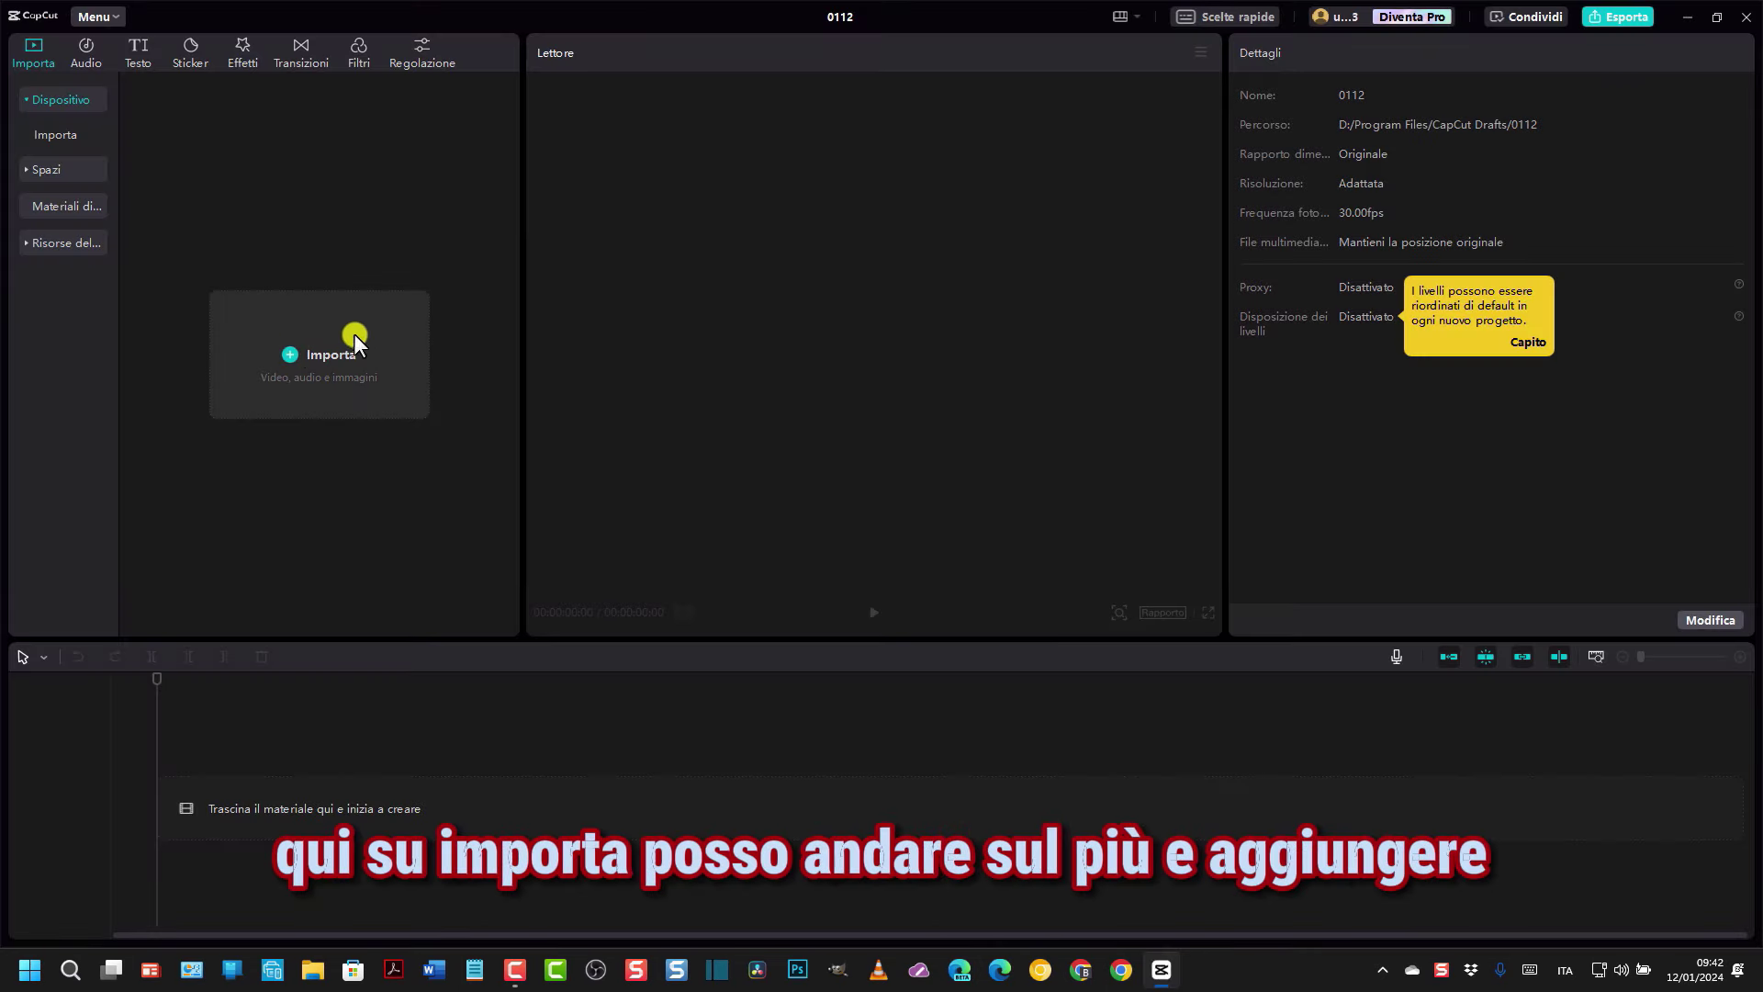
- Import the video file "video di test.mp4" into the project's media library
click(294, 358)
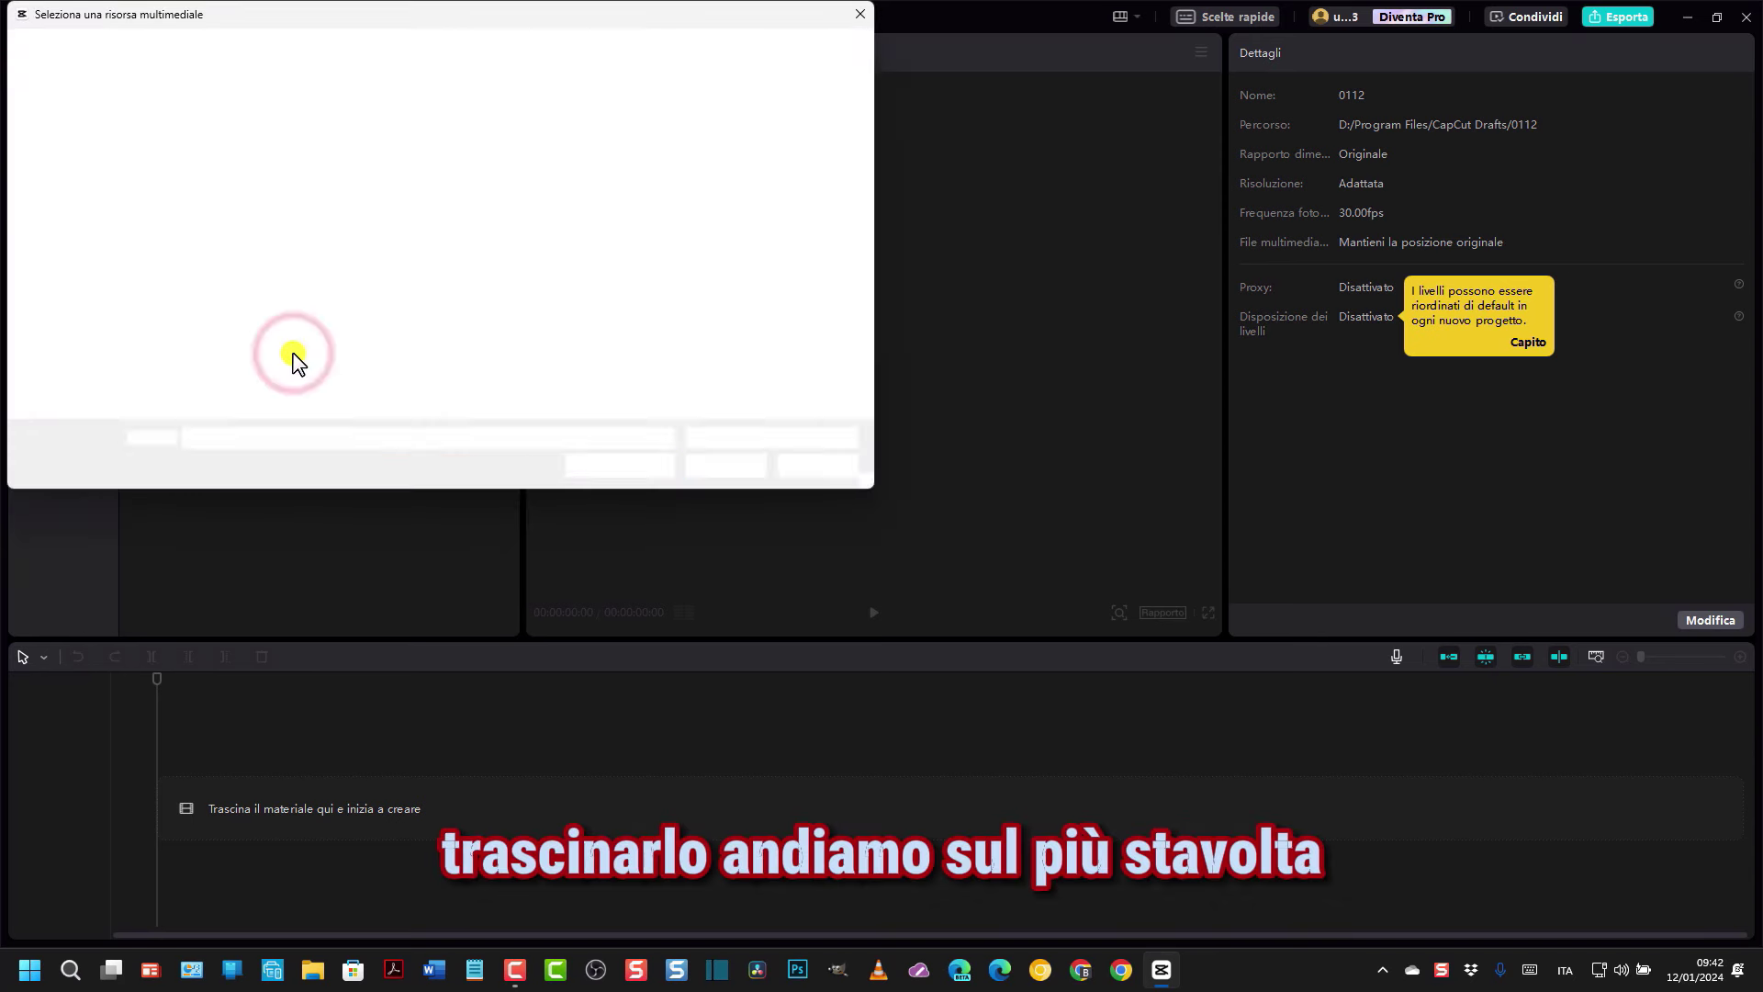
click(290, 150)
click(740, 464)
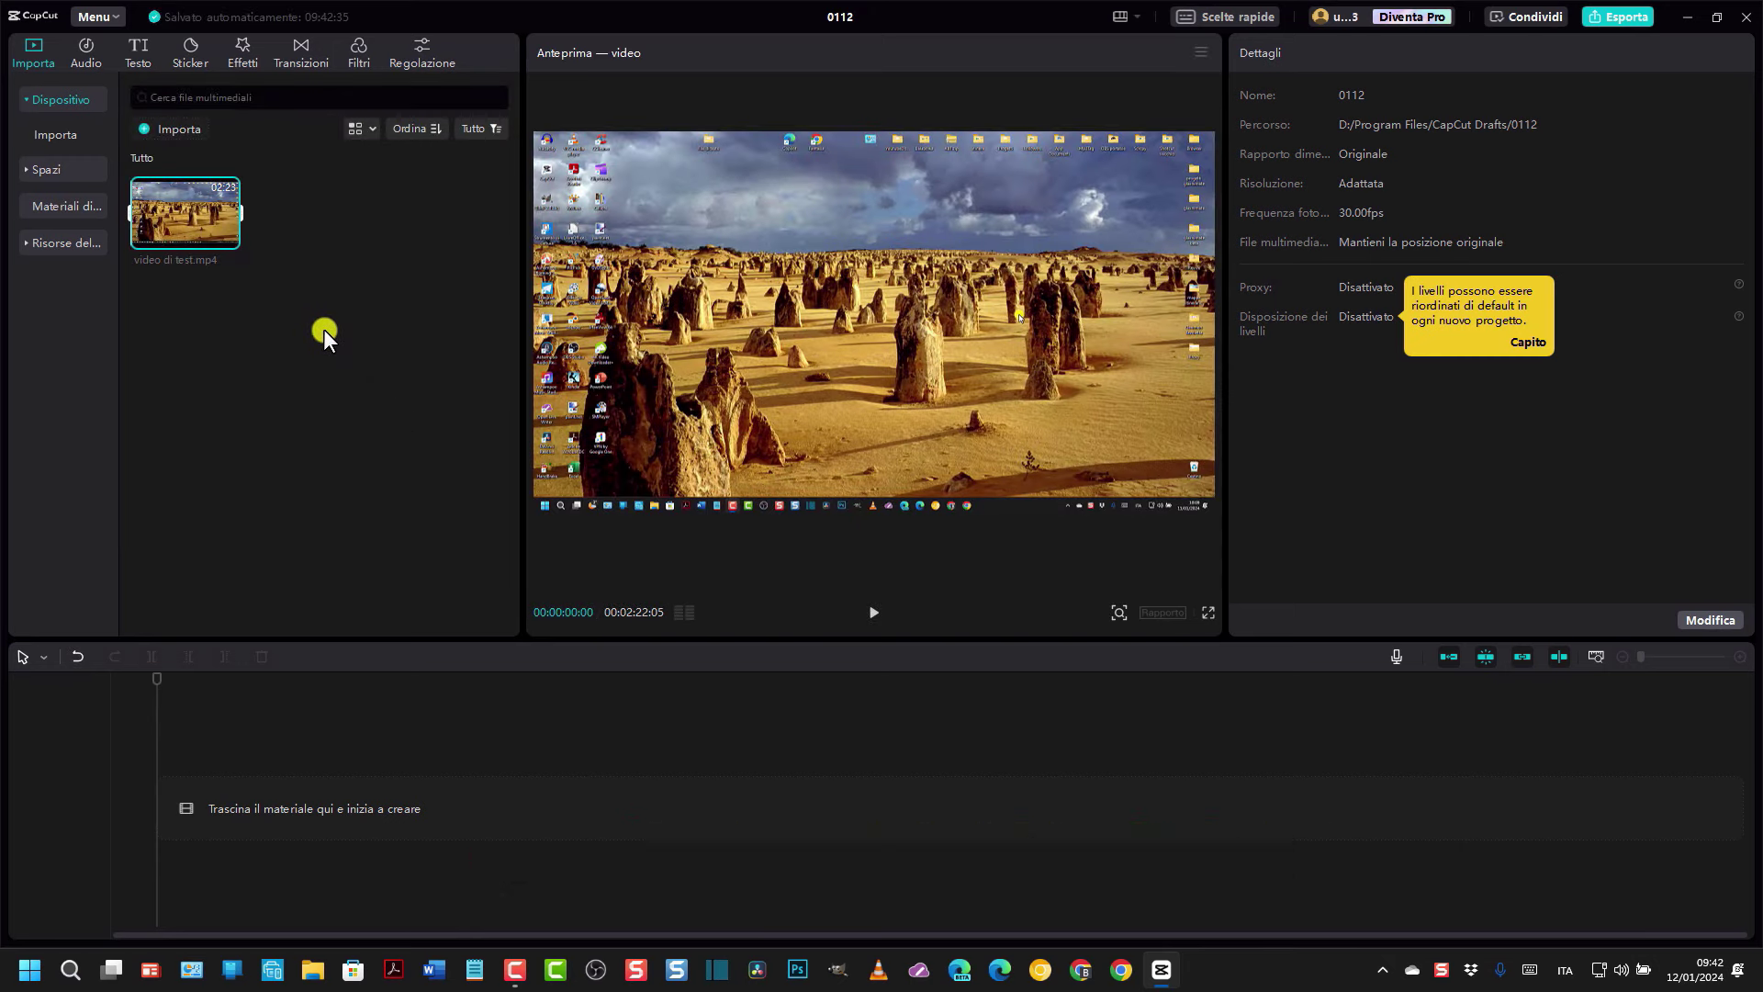
- Place the imported video at the start of the timeline and play back its opening seconds
drag(179, 195, 230, 810)
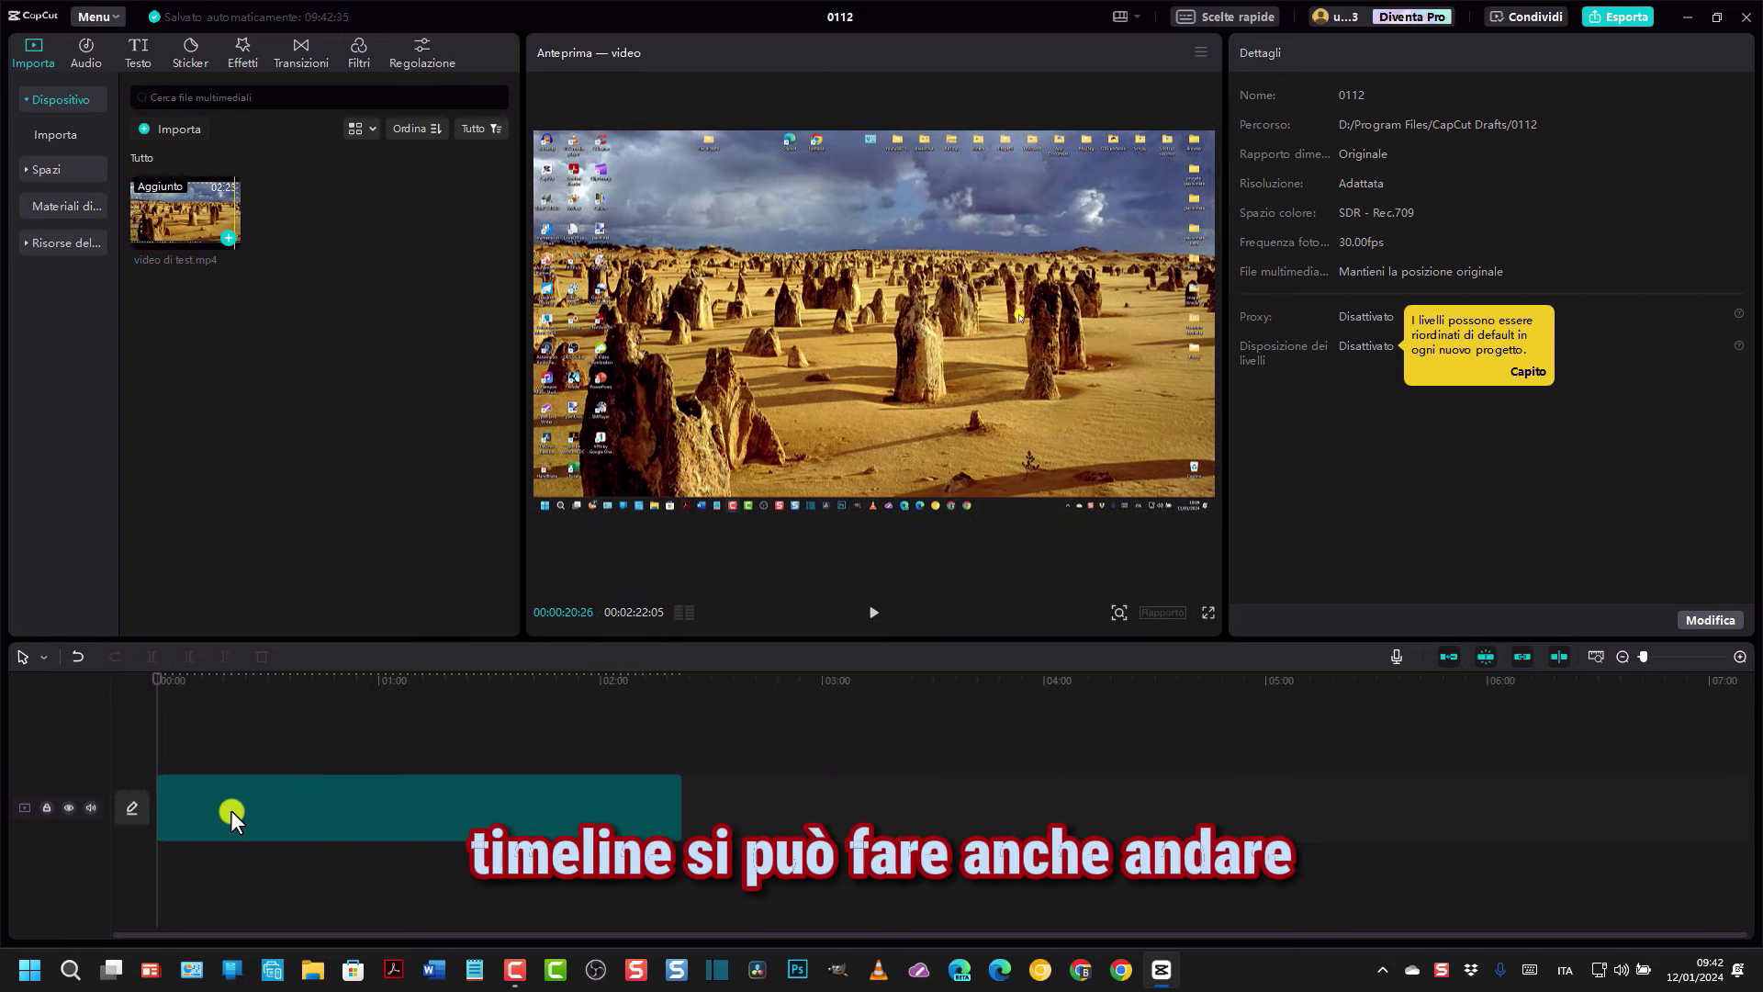
click(229, 810)
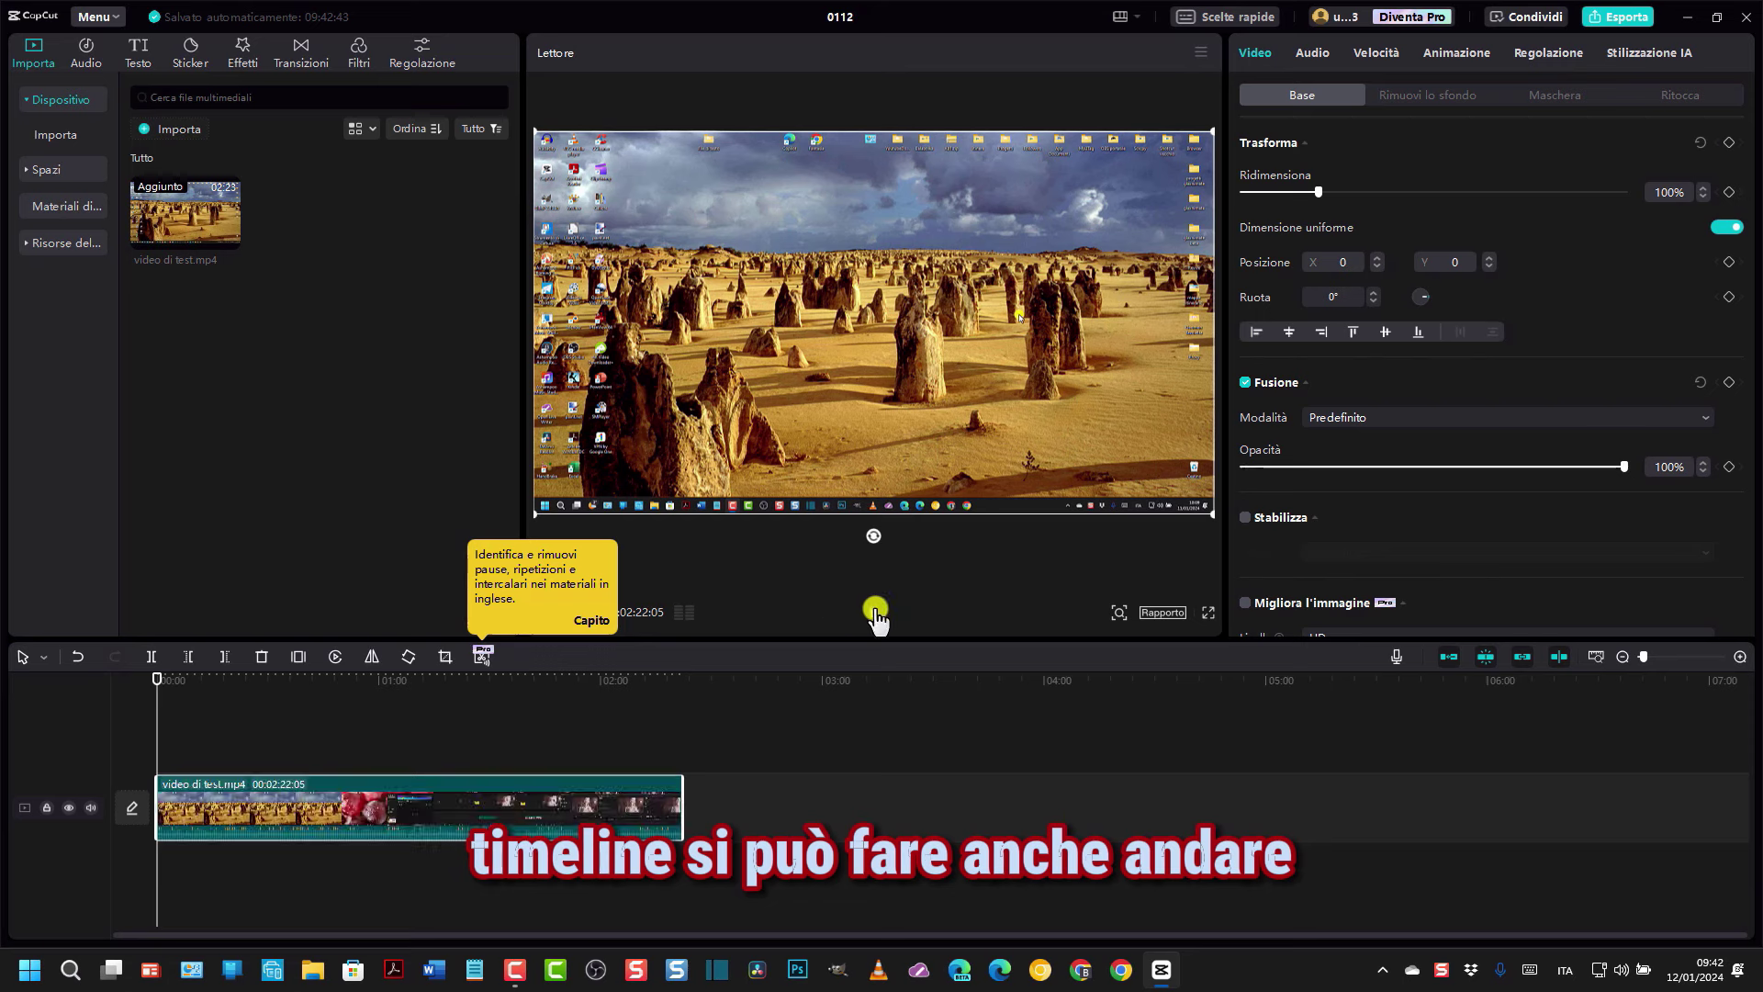
click(873, 613)
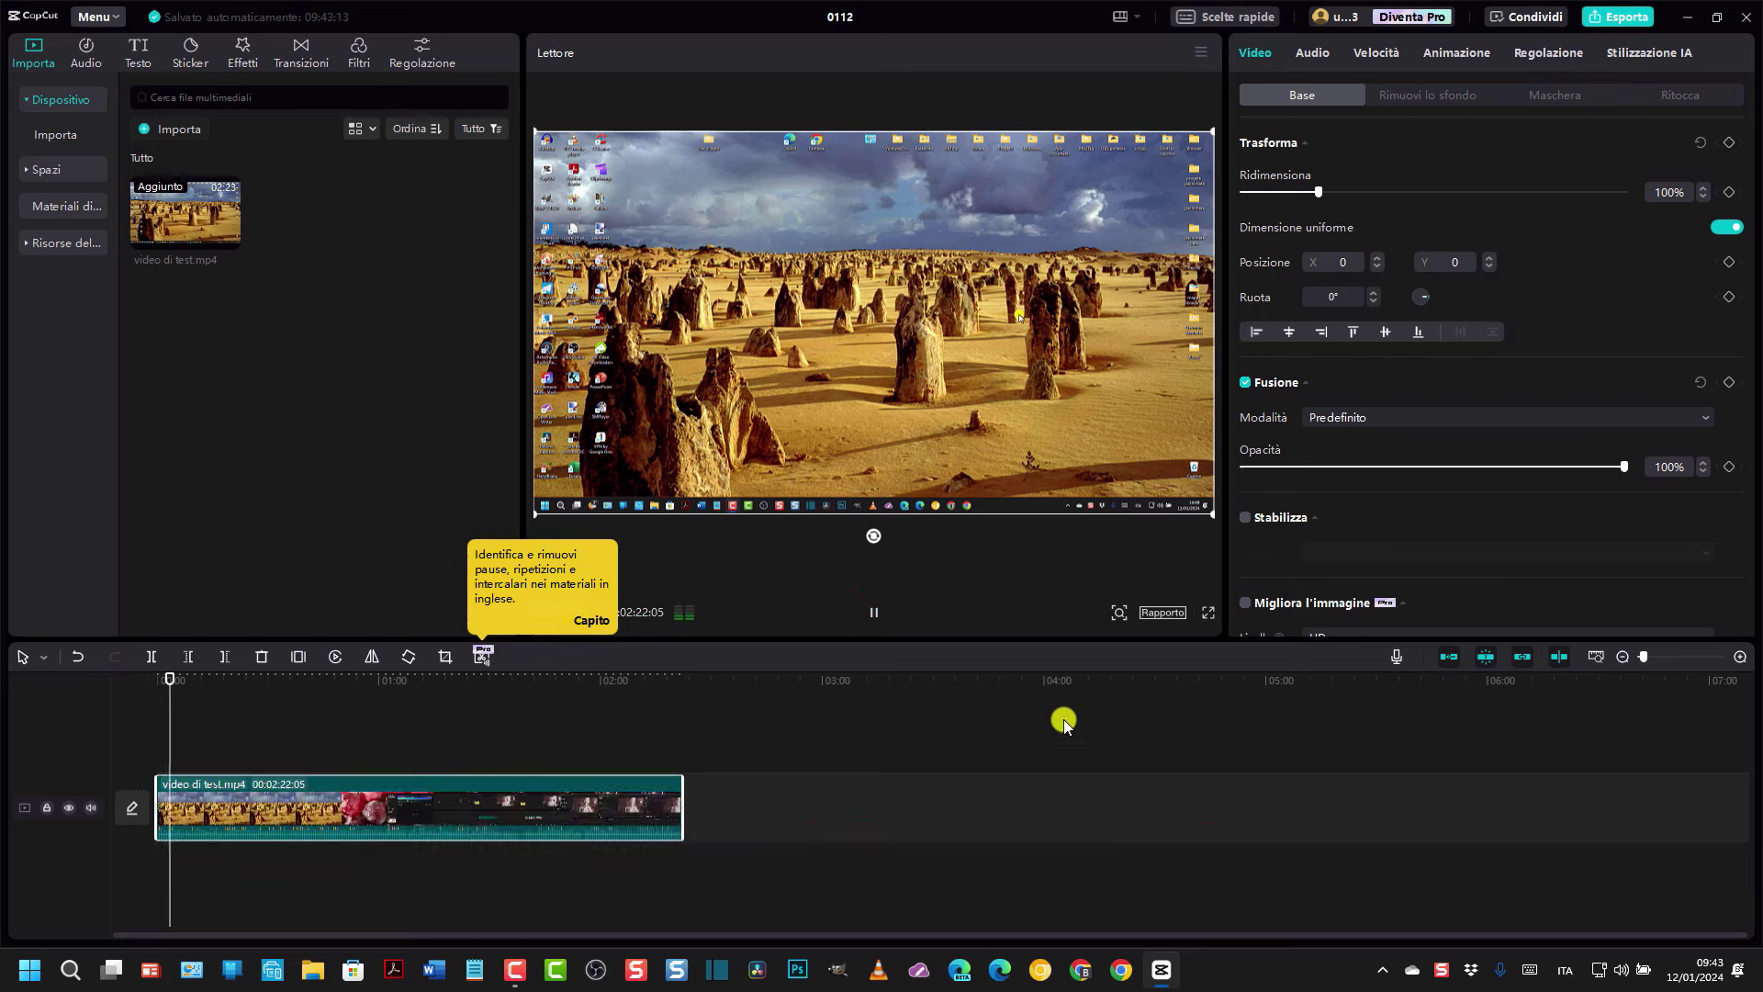
click(874, 613)
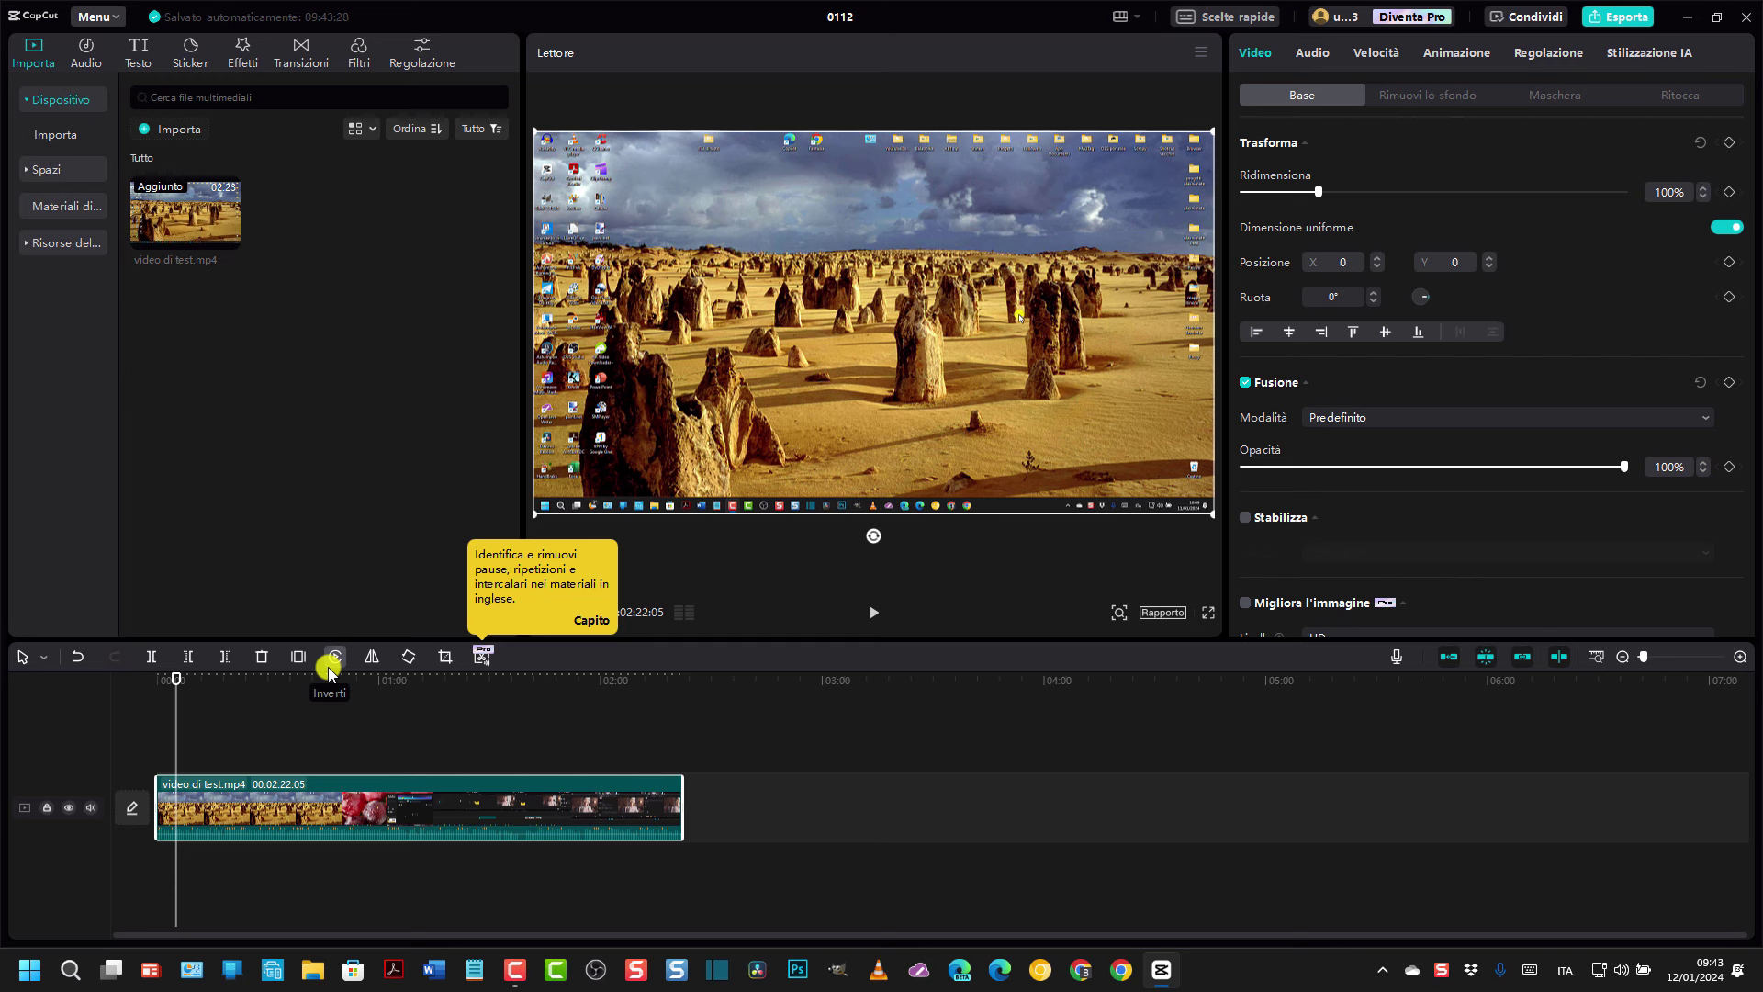
- Generate automatic subtitles for the video with Italian as the spoken language
click(94, 61)
click(138, 53)
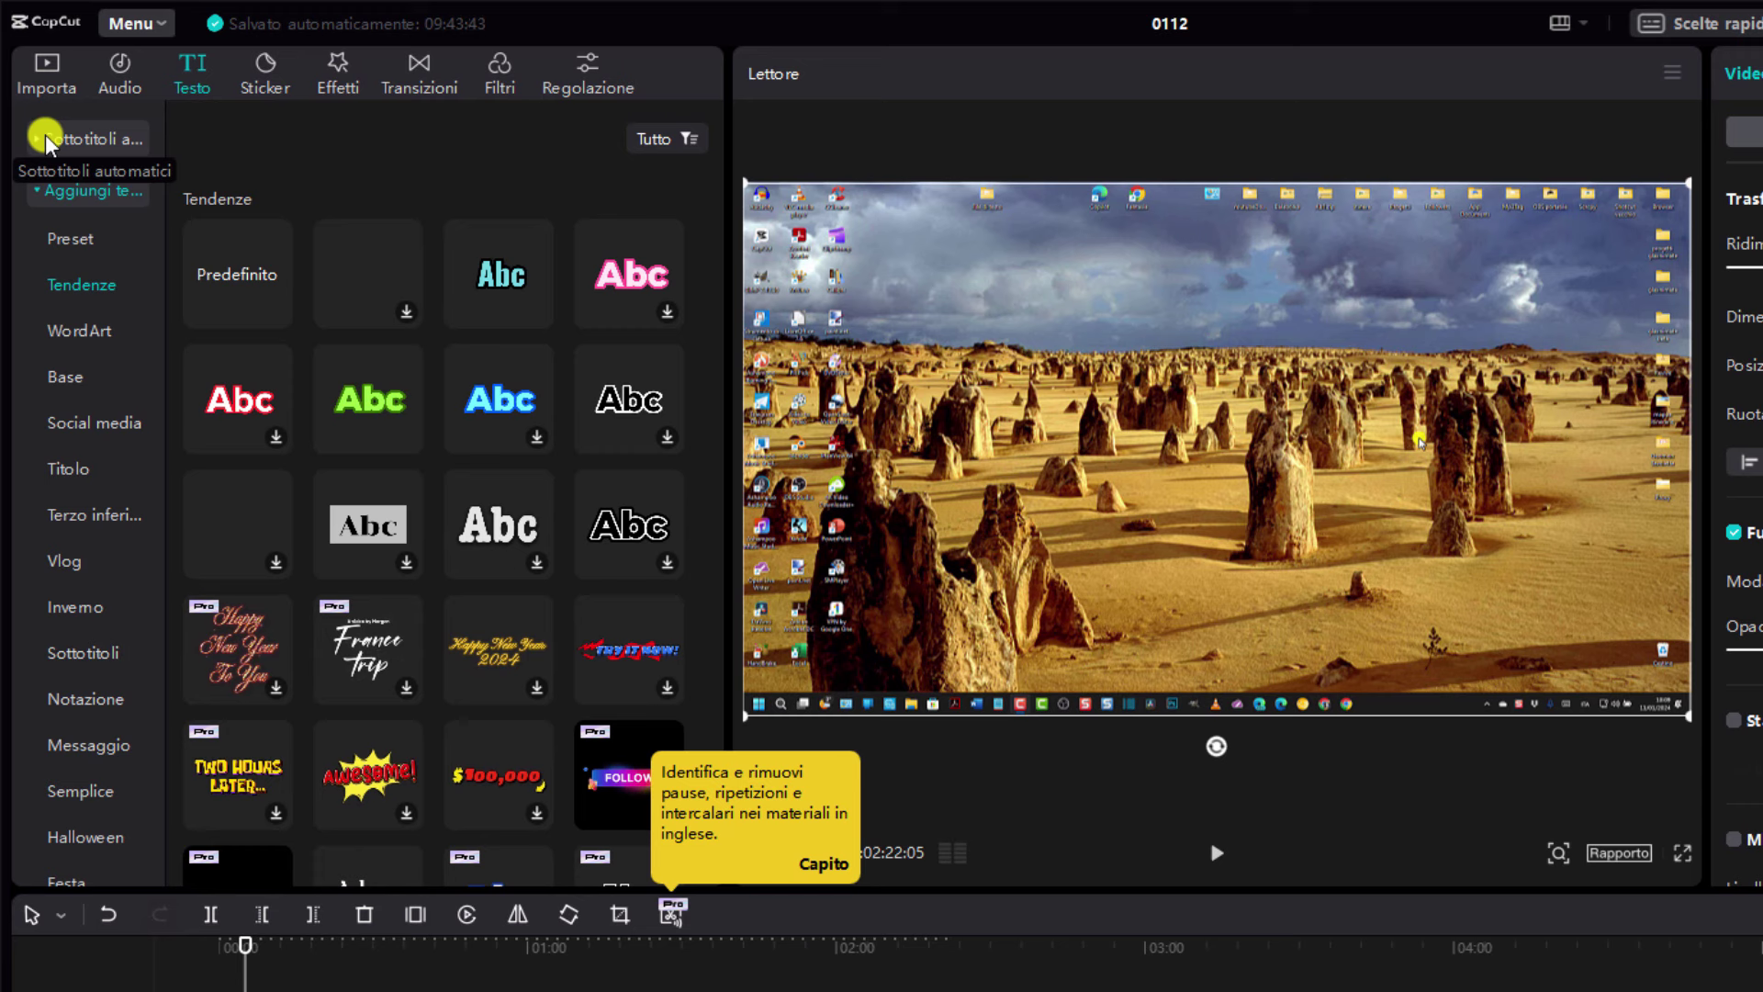
click(44, 140)
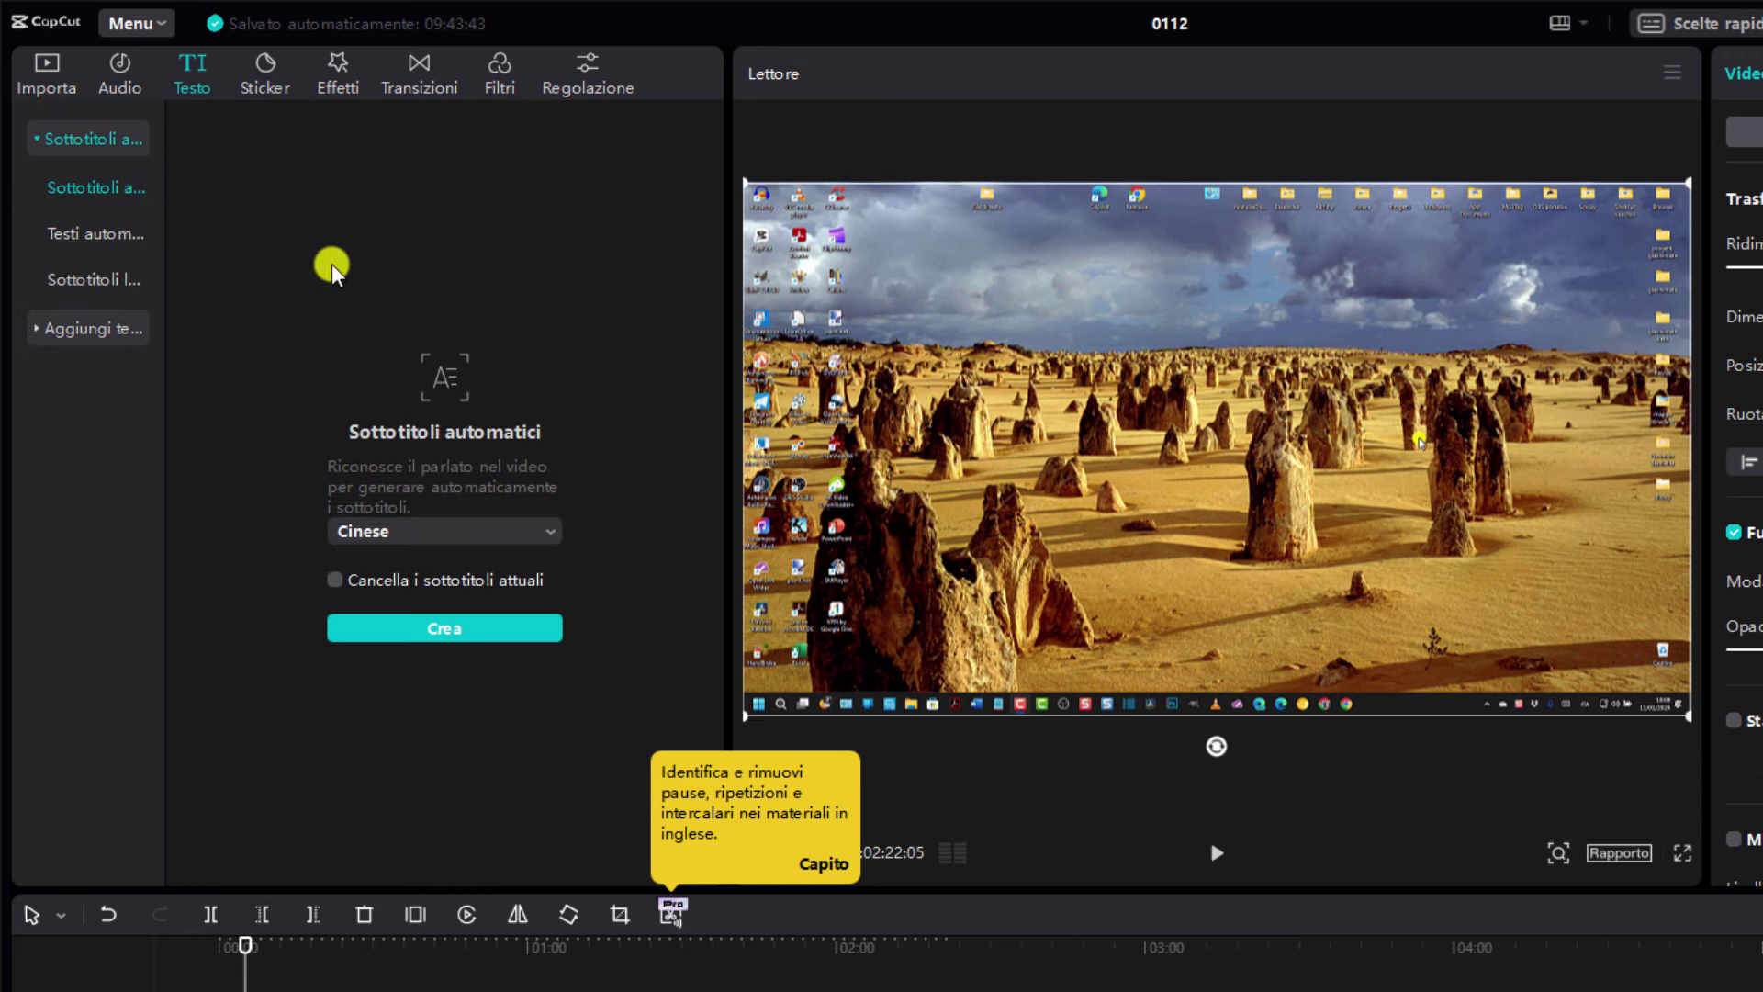
click(551, 532)
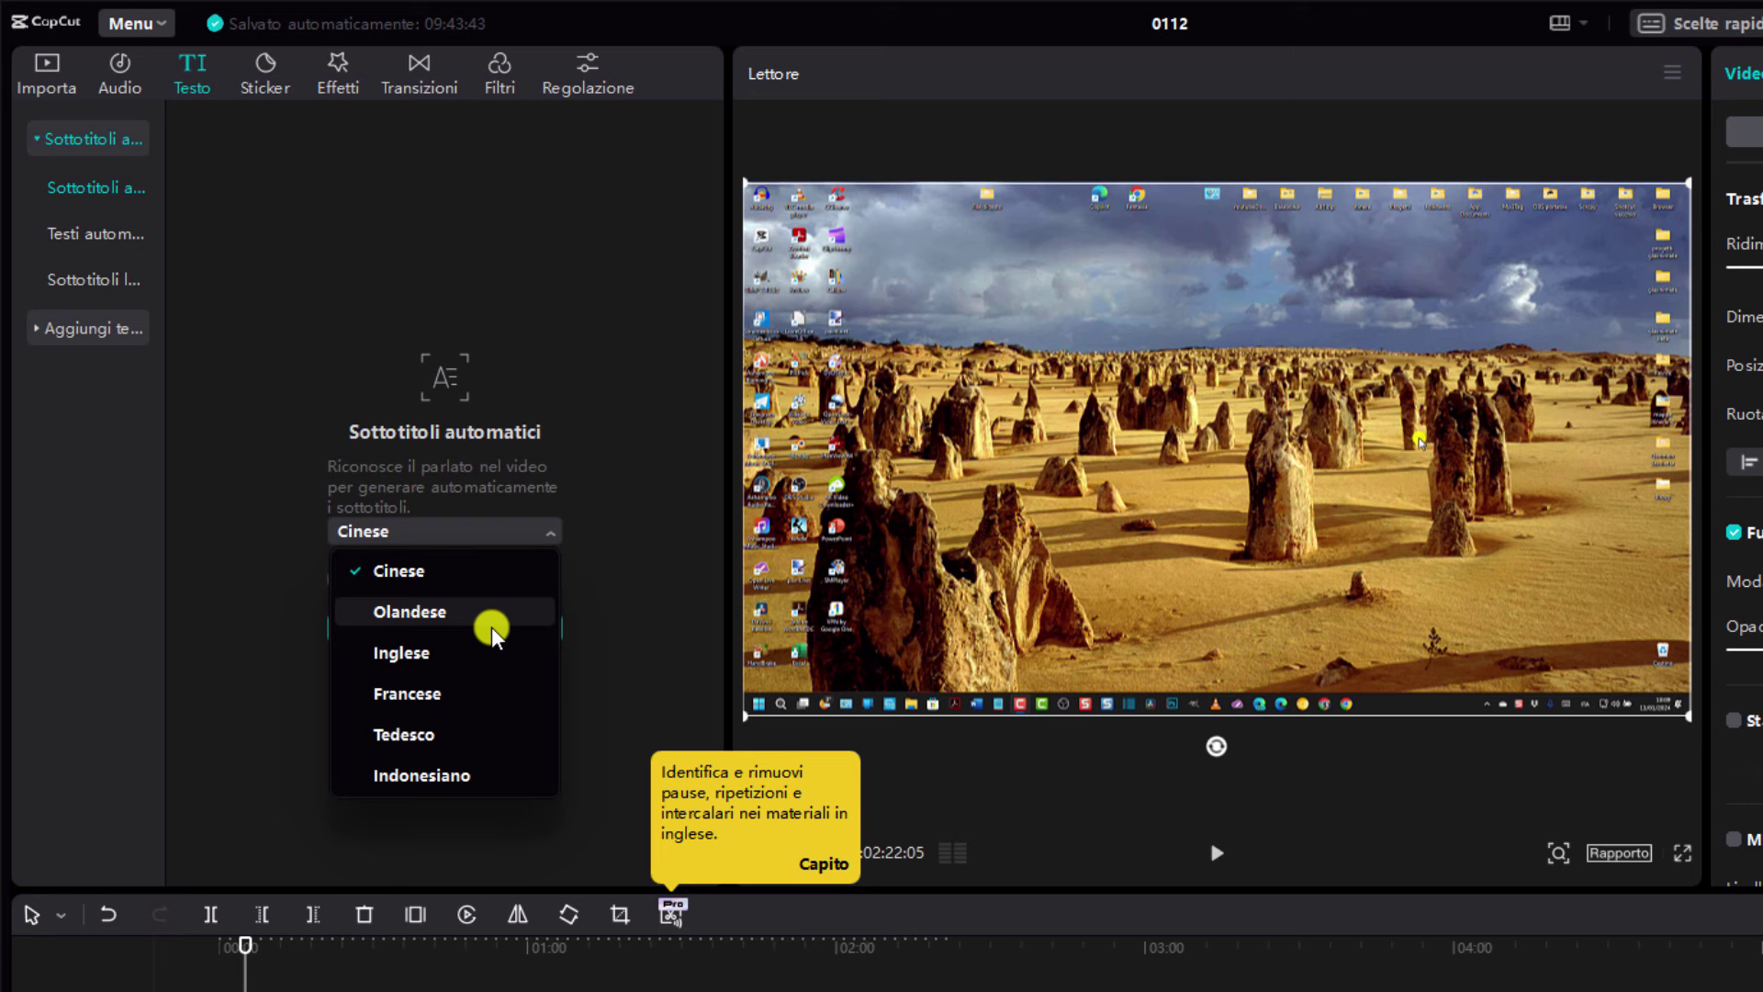
scroll(494, 629, down, 4)
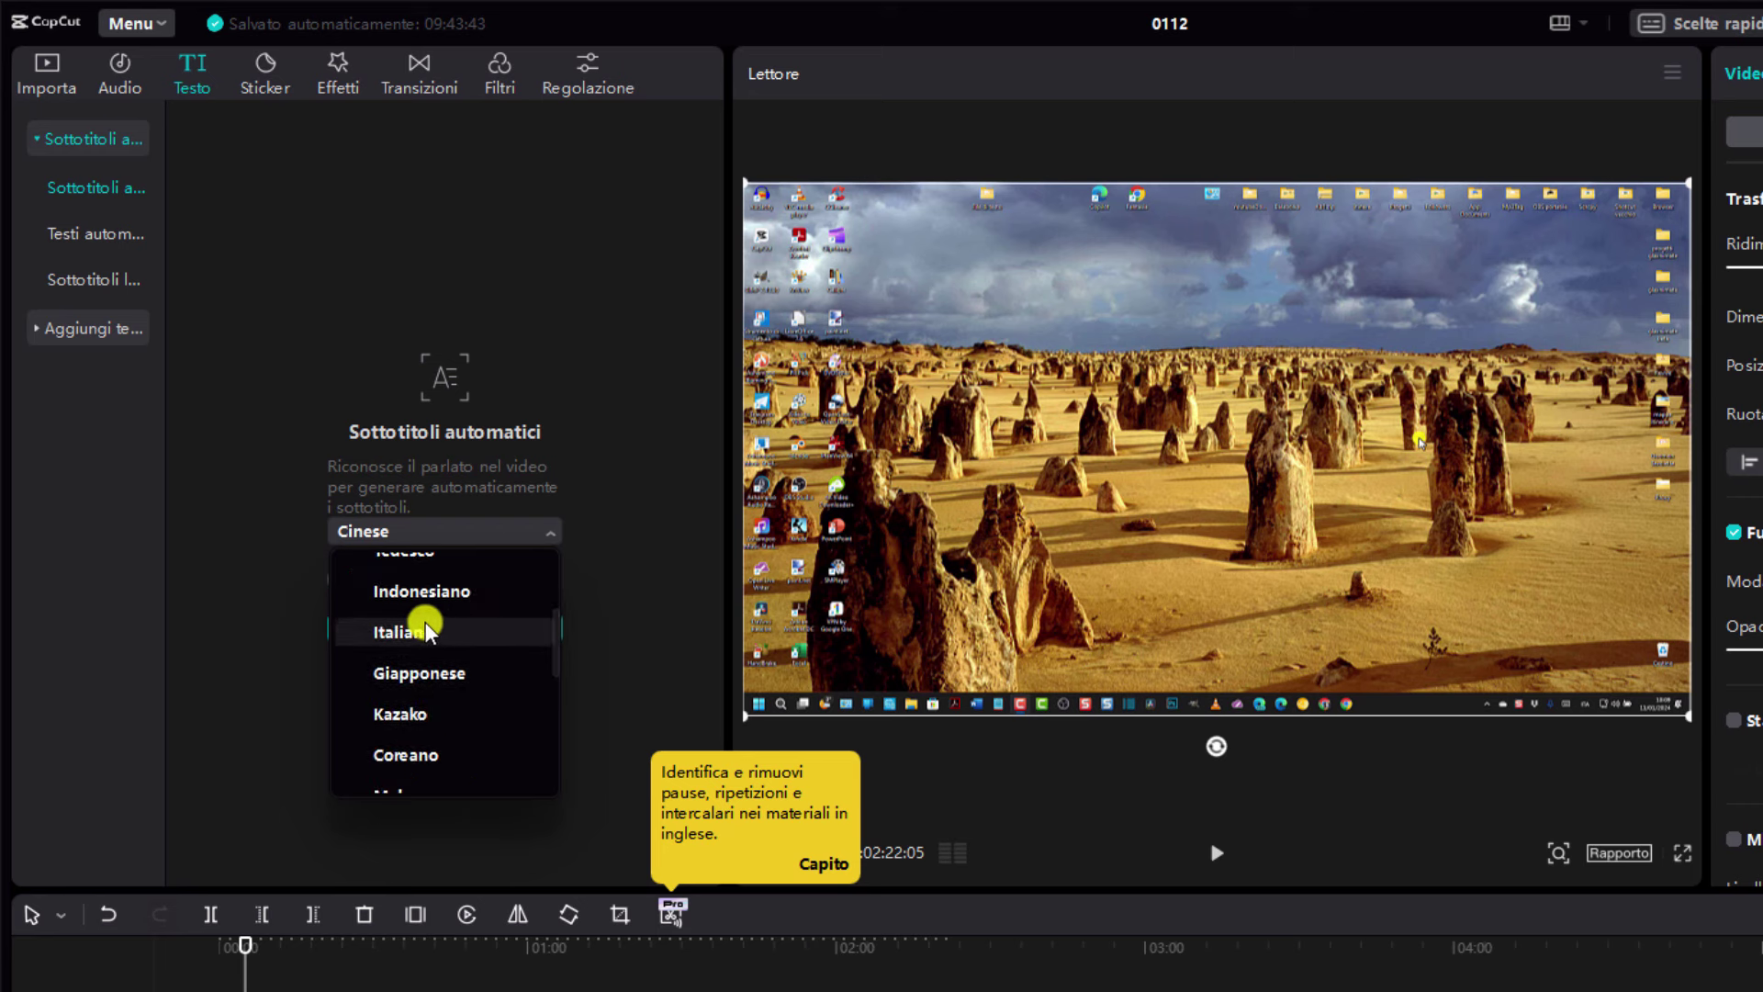
click(424, 632)
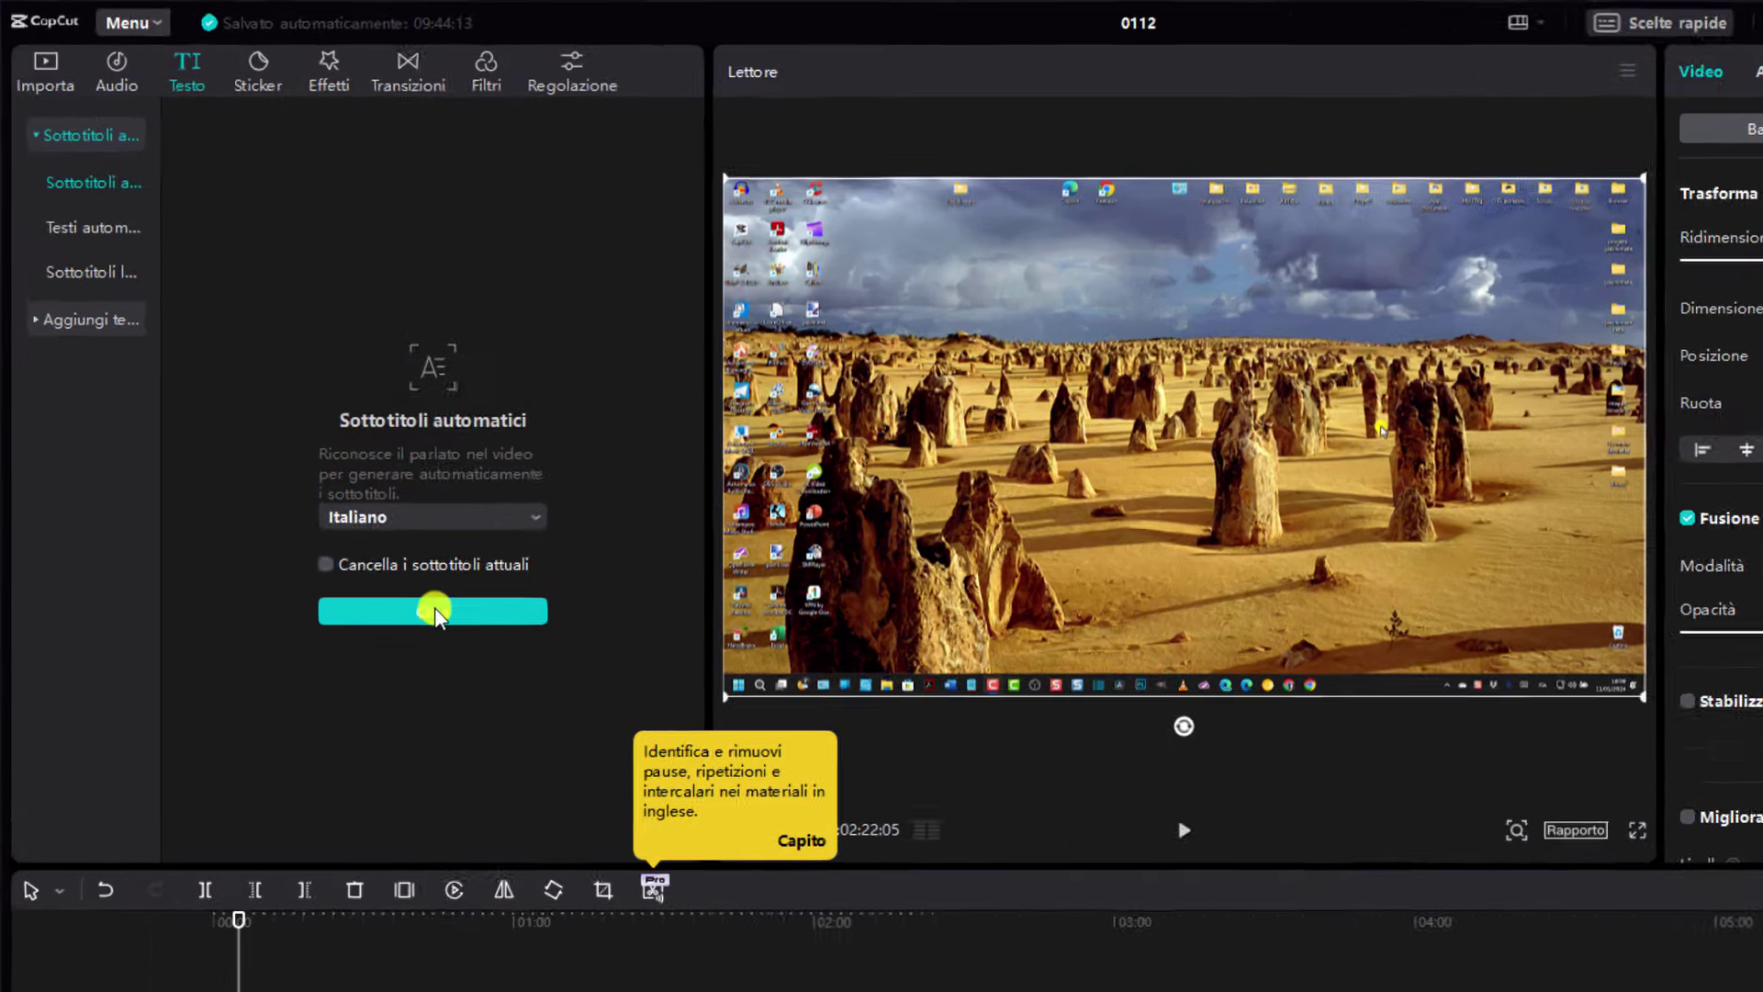
click(354, 498)
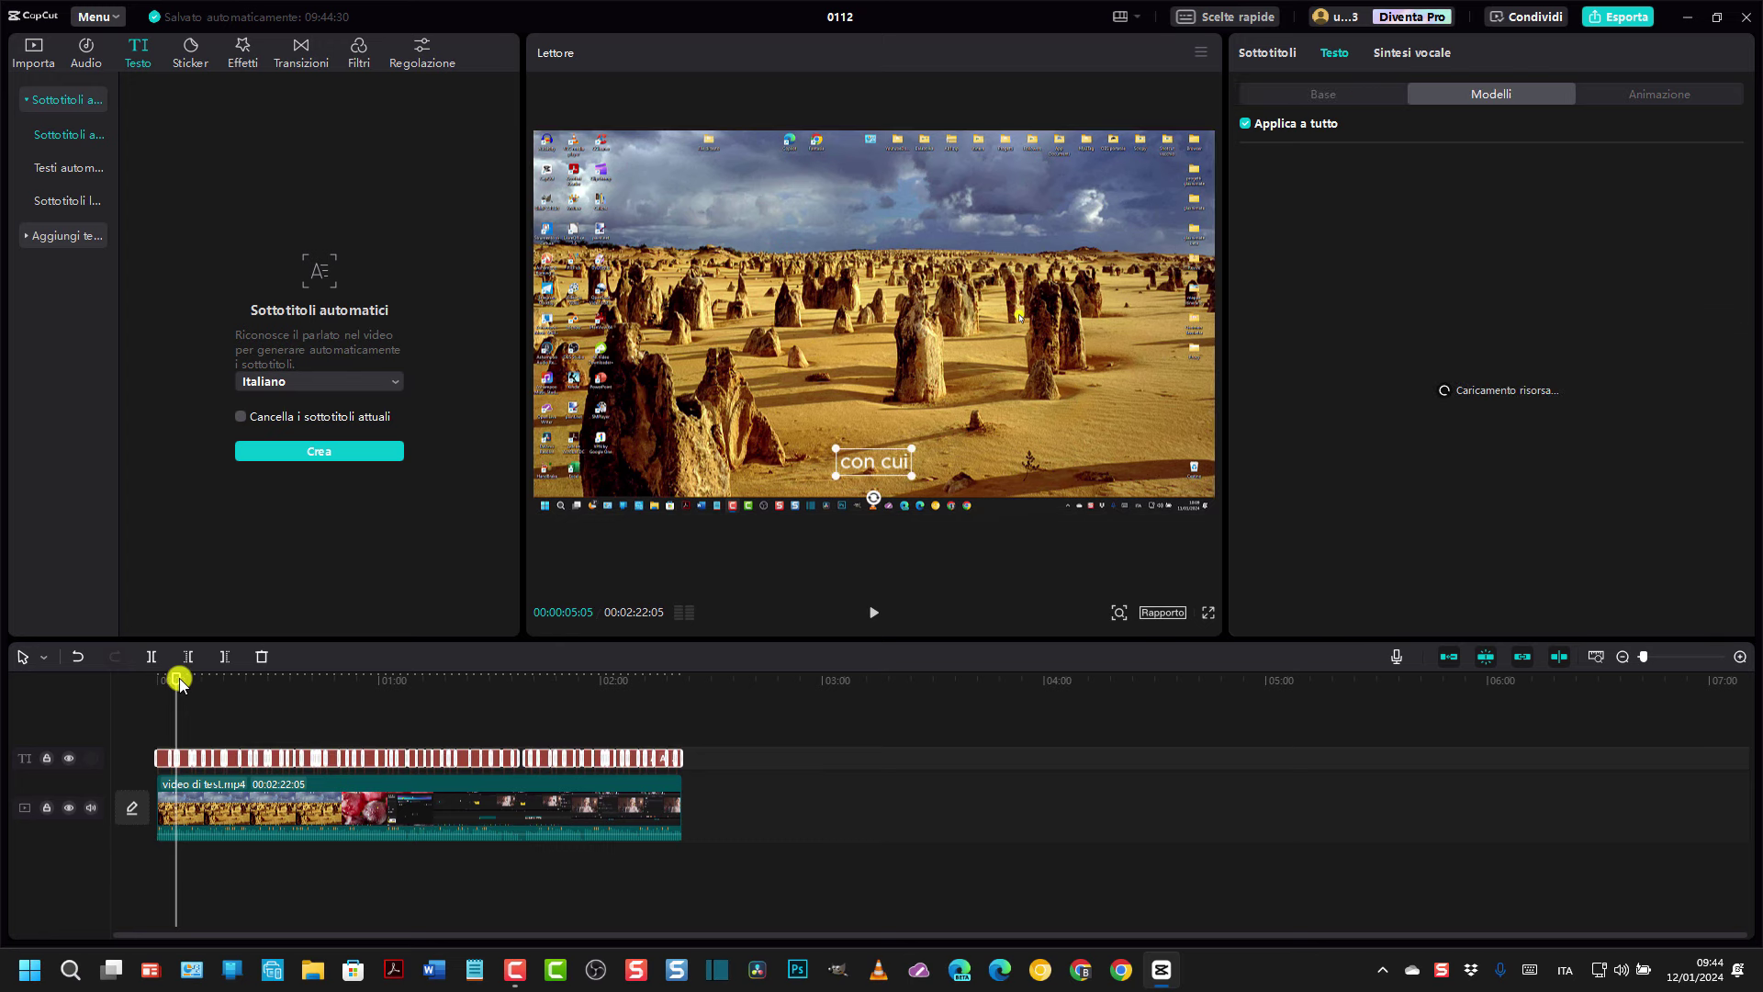
- Play the video from the beginning to check the generated subtitles against the speech
drag(177, 678, 153, 687)
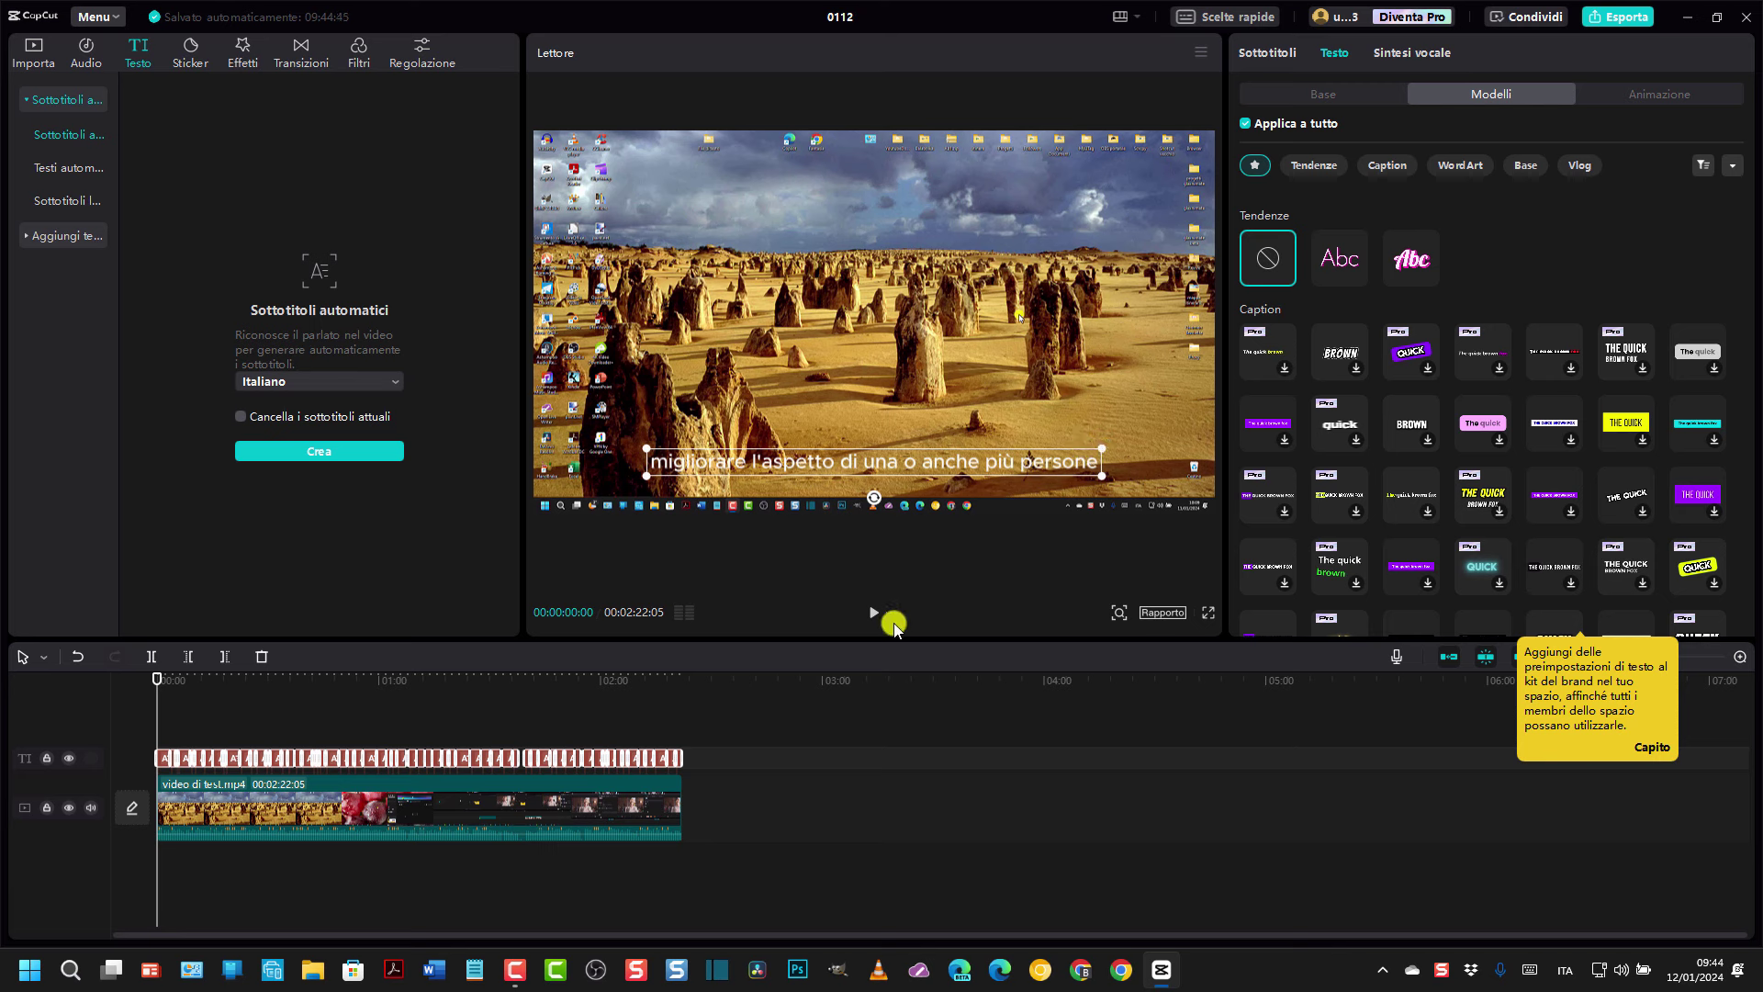
click(873, 614)
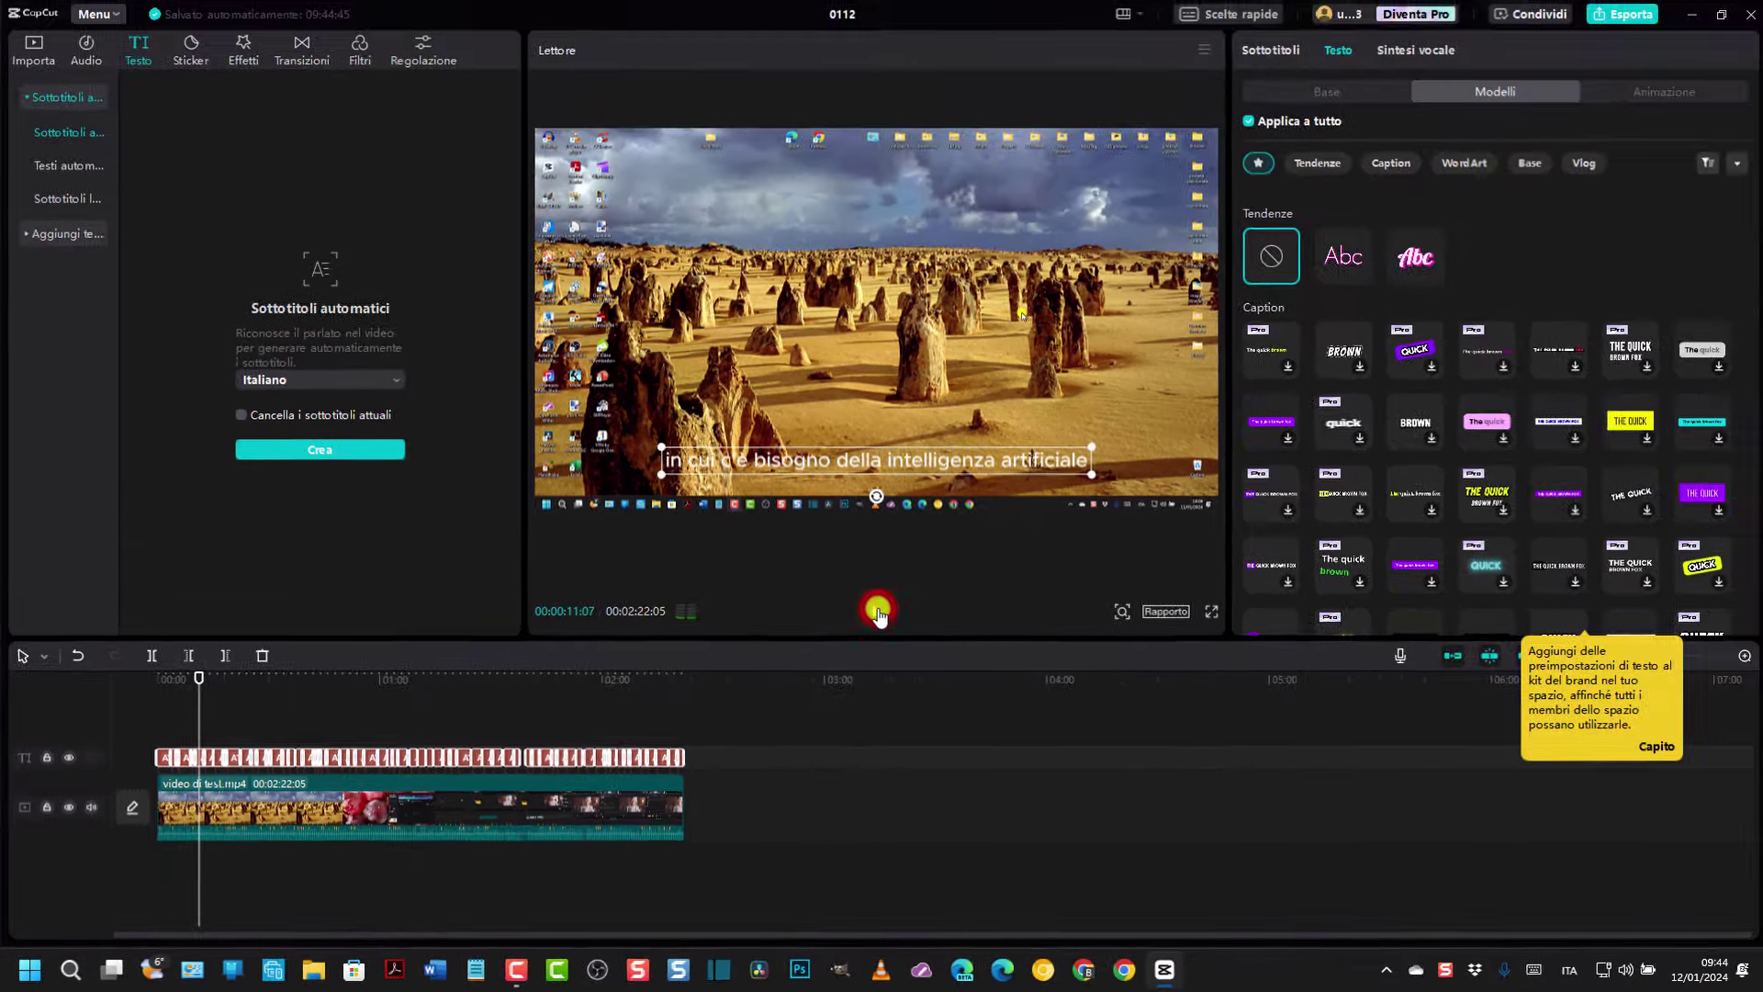
click(1144, 500)
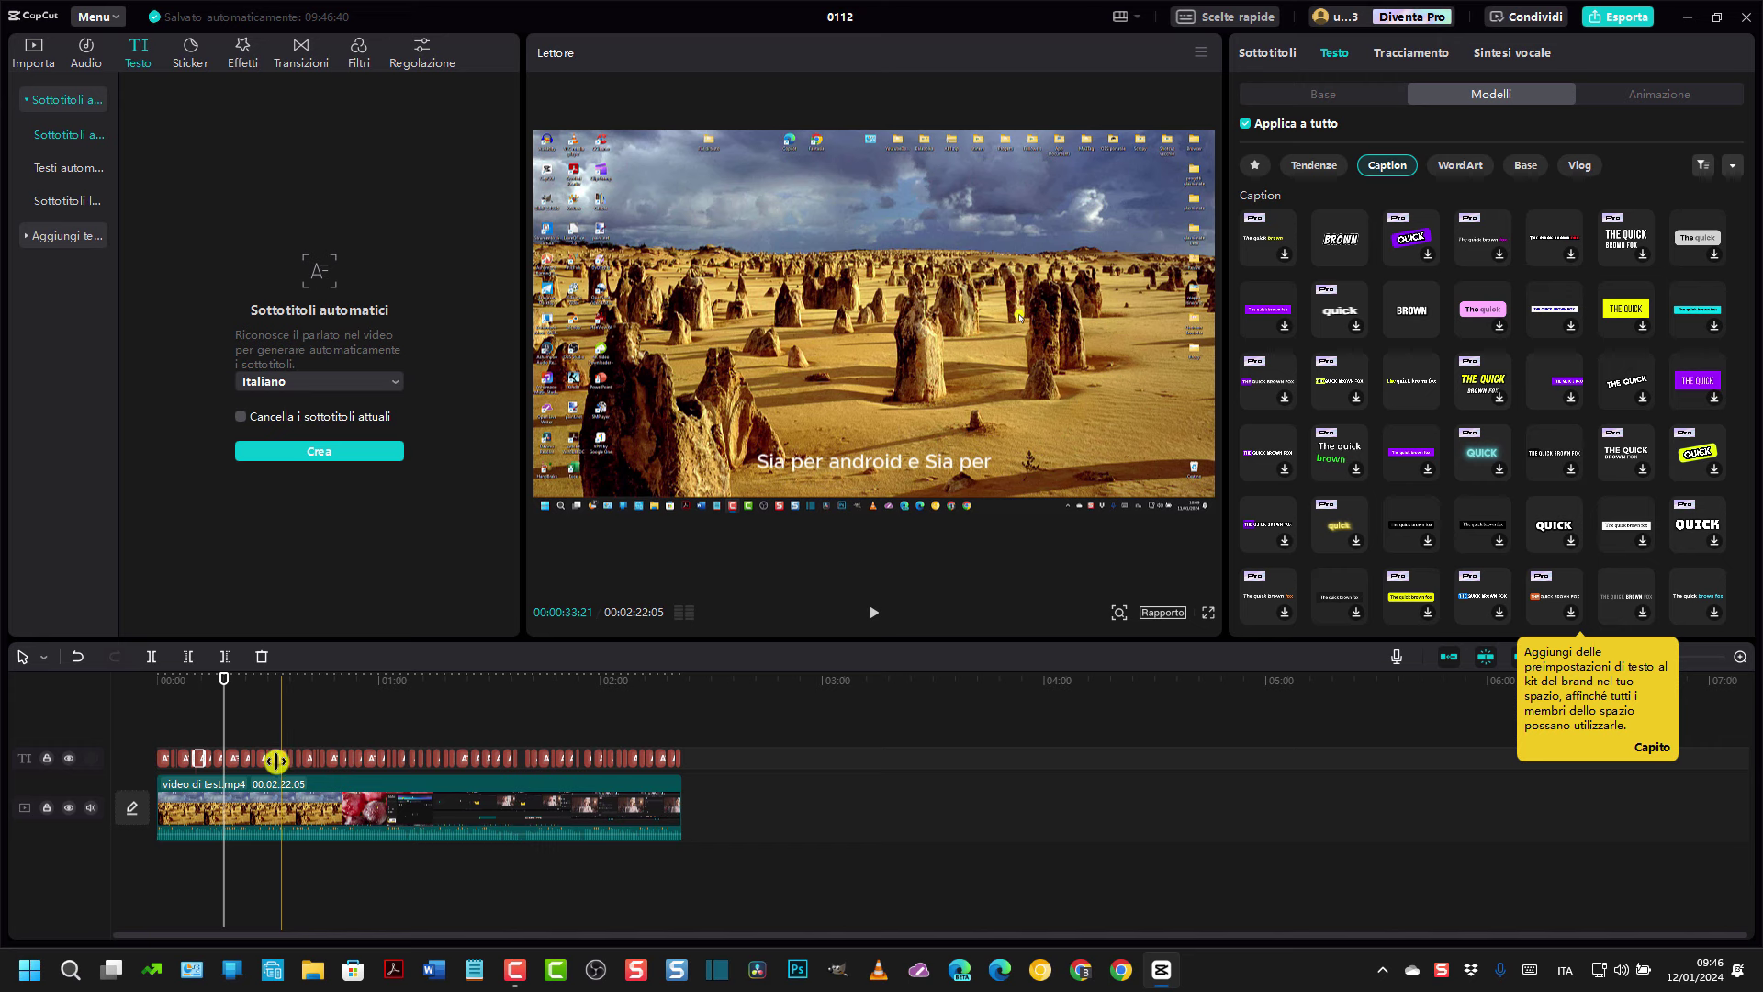
- Correct "parlo" in the subtitle at about 20 seconds so it reads "vedremo come farlo con CapCut che come saprete"
click(276, 760)
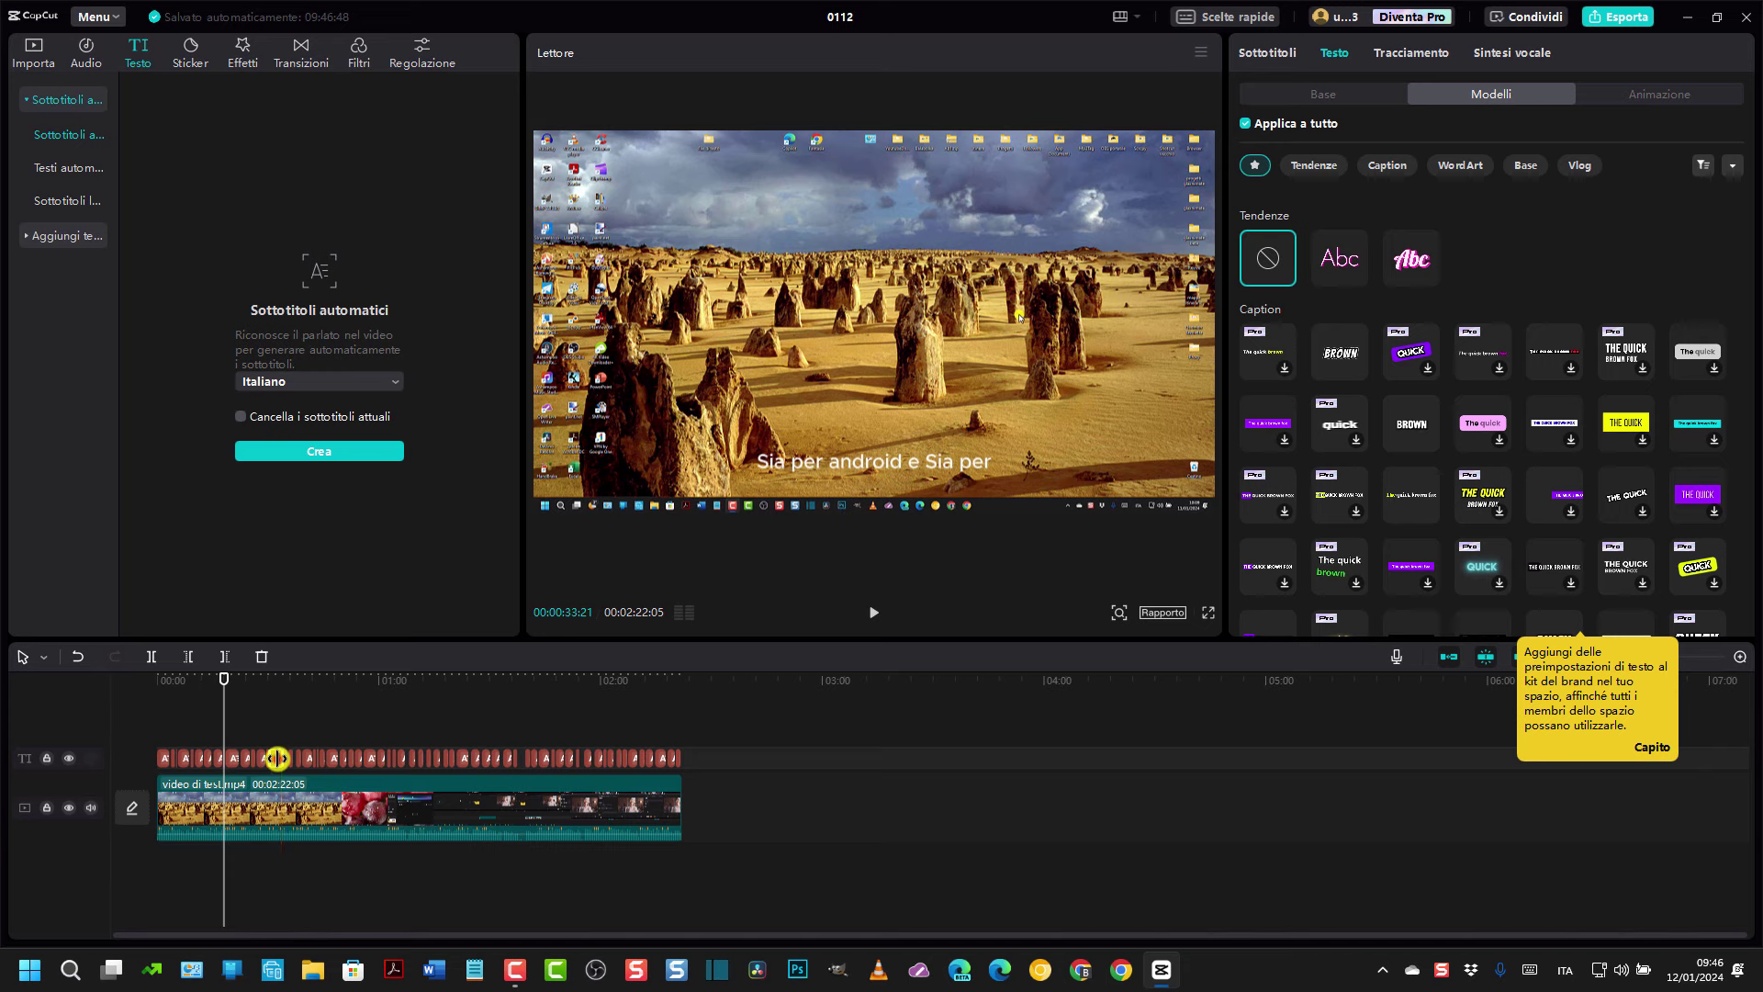
click(276, 757)
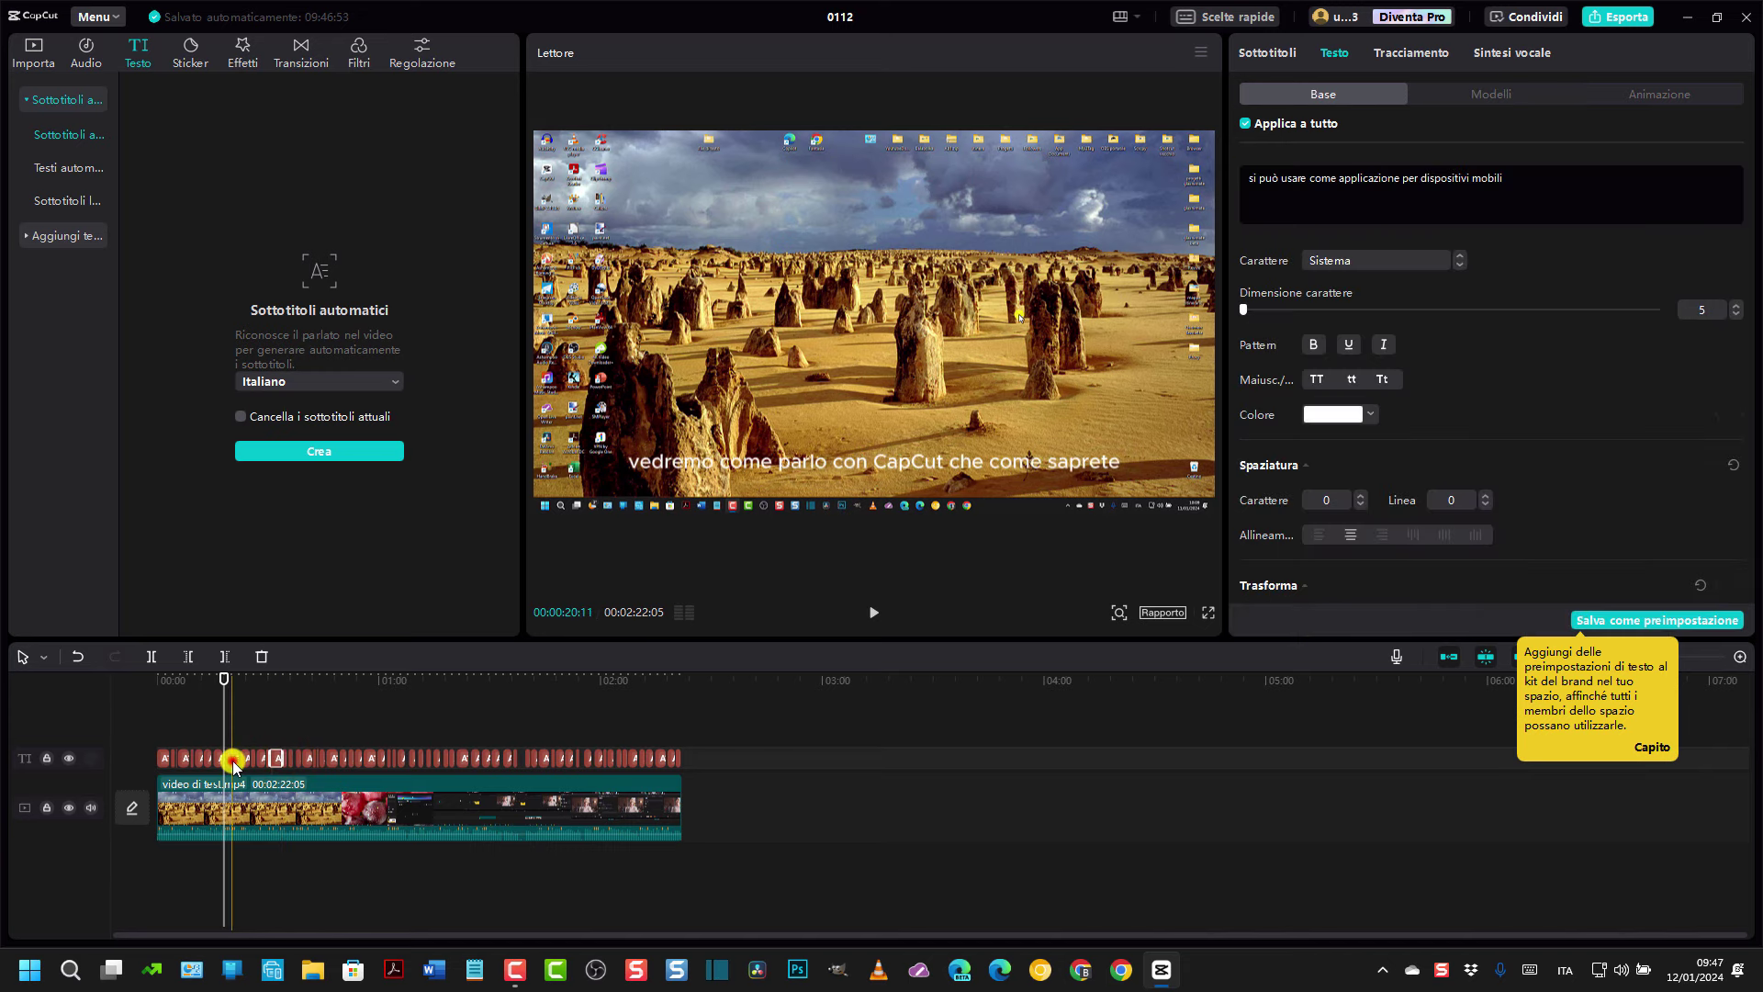
click(233, 761)
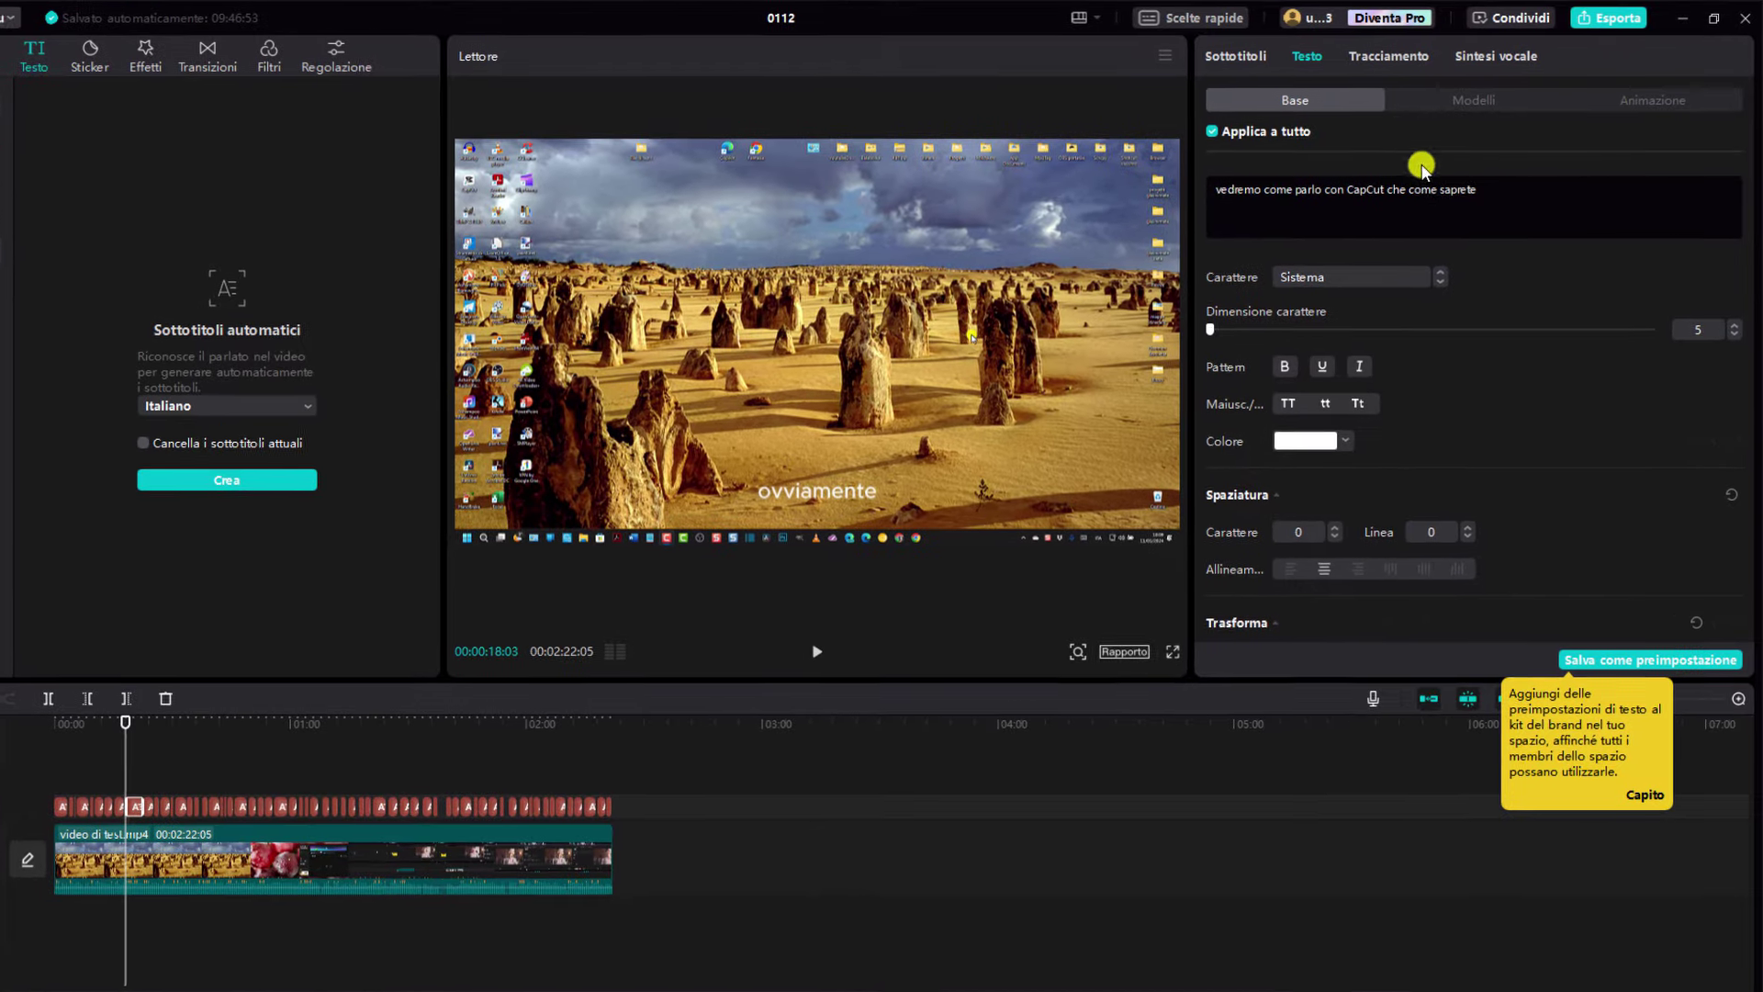
click(125, 719)
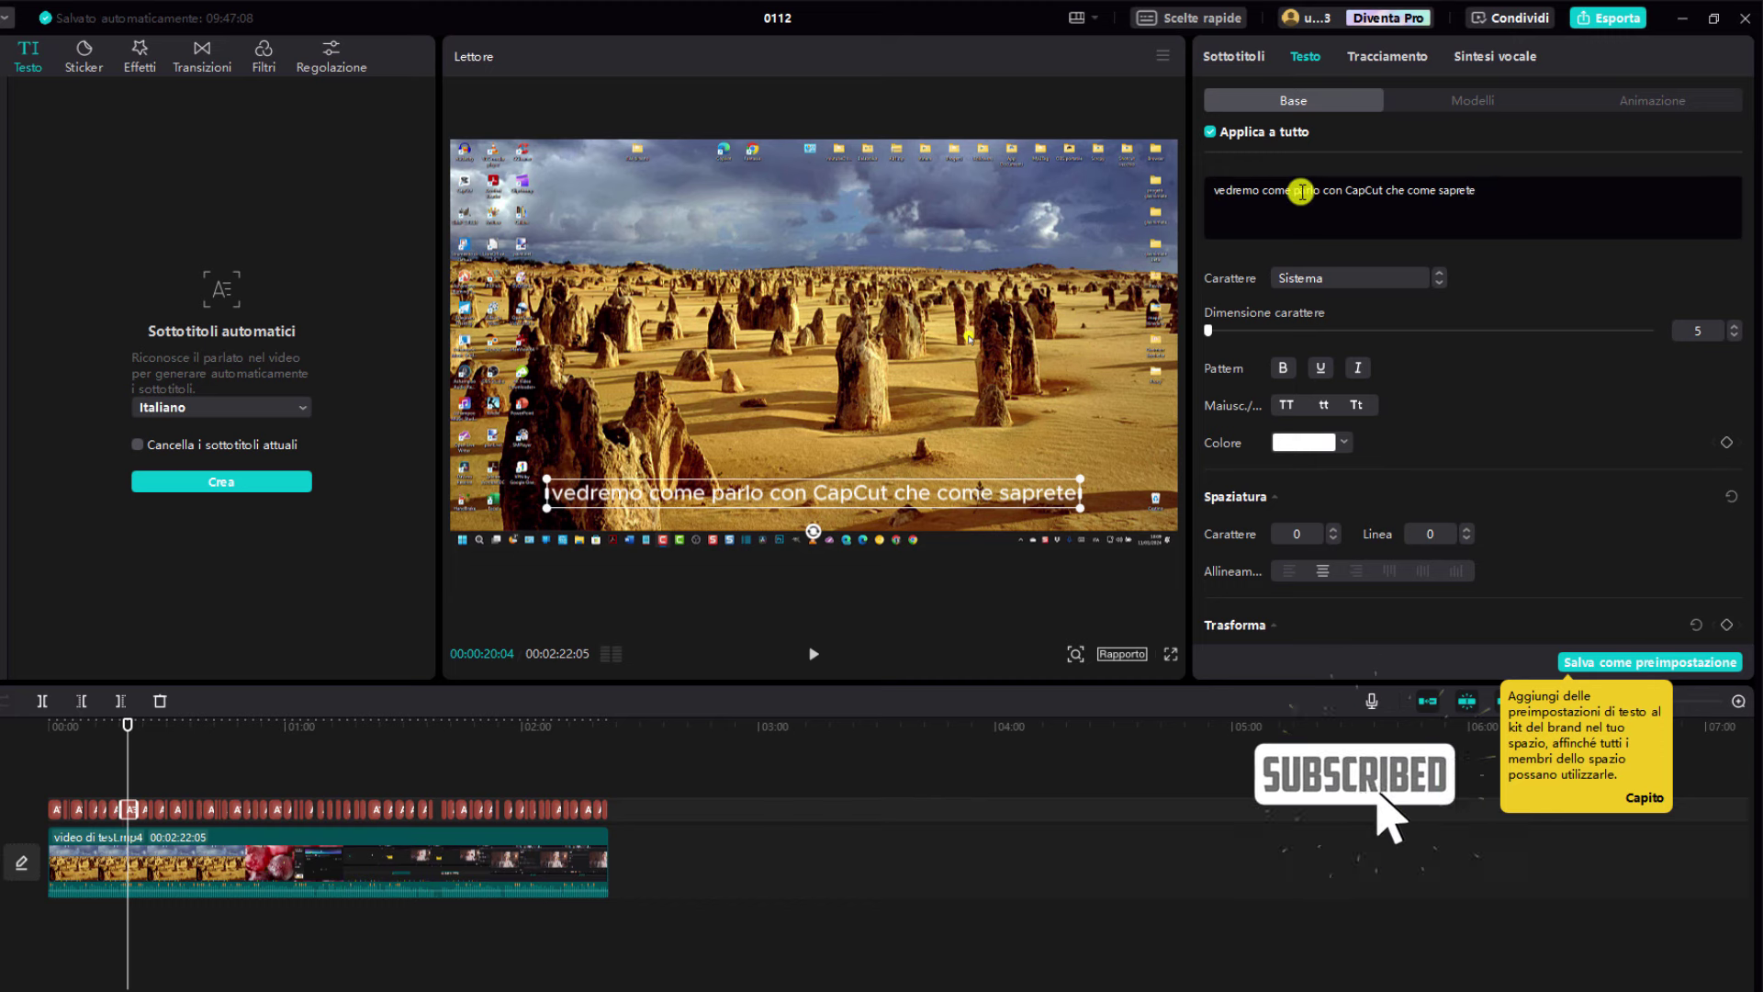
key(BackSpace)
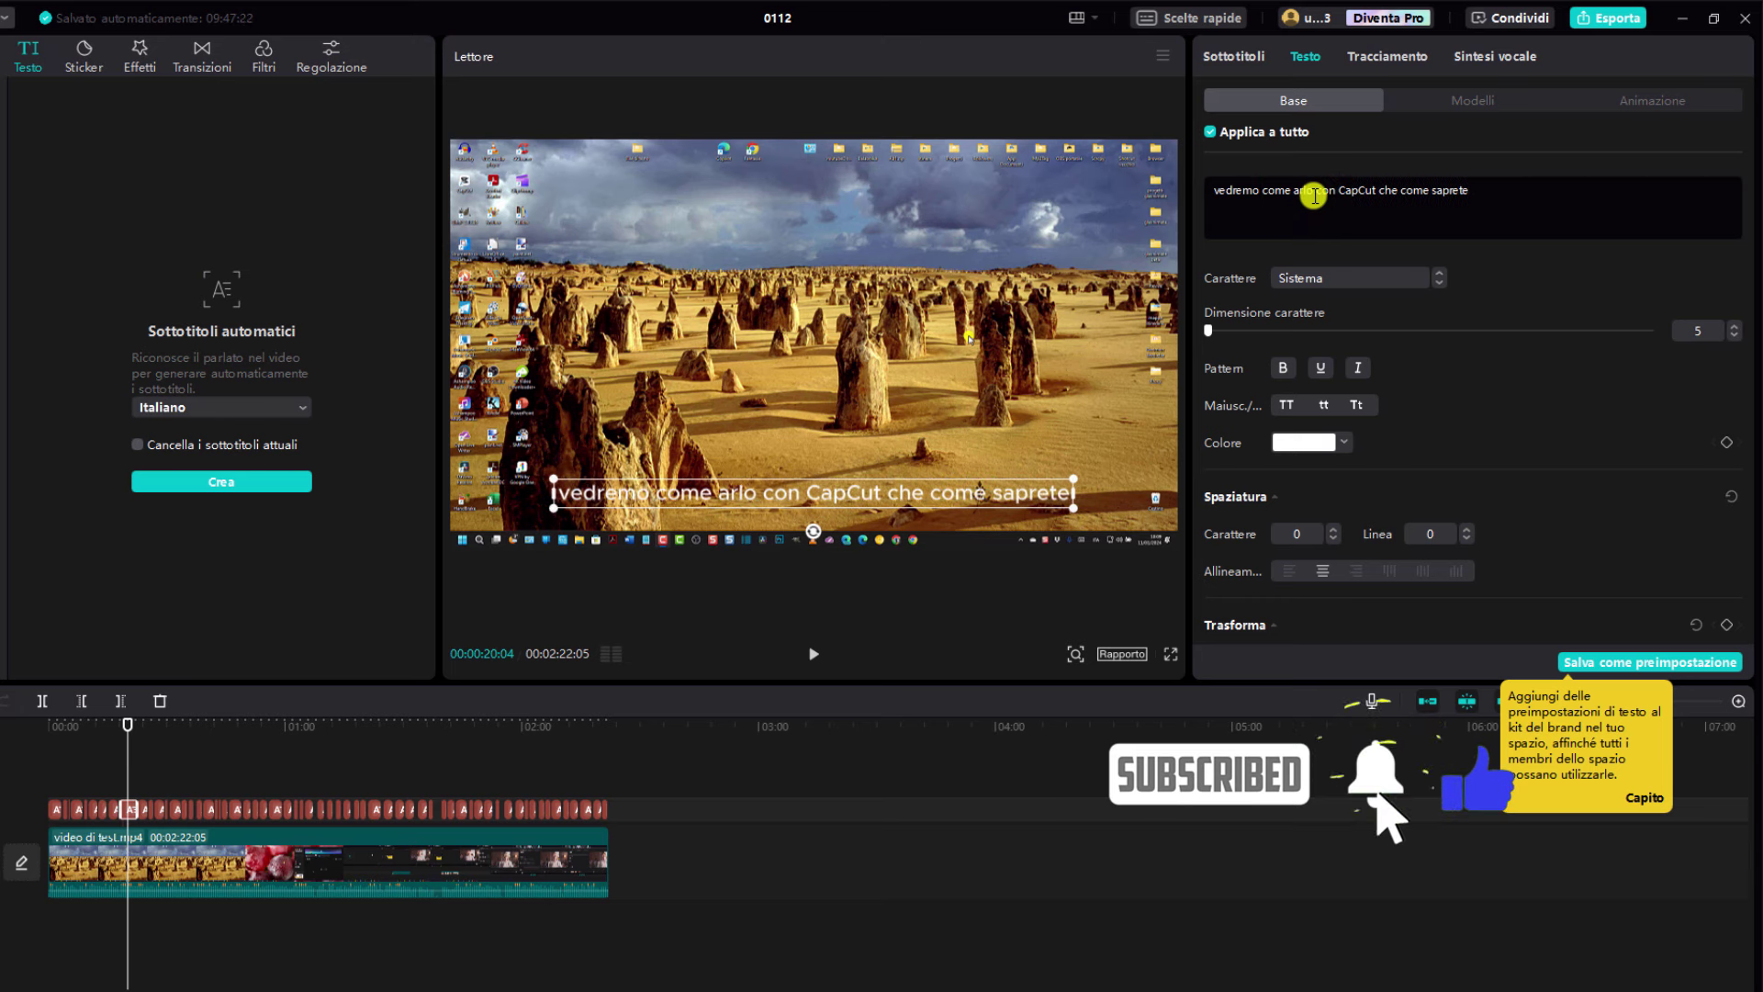
text(f)
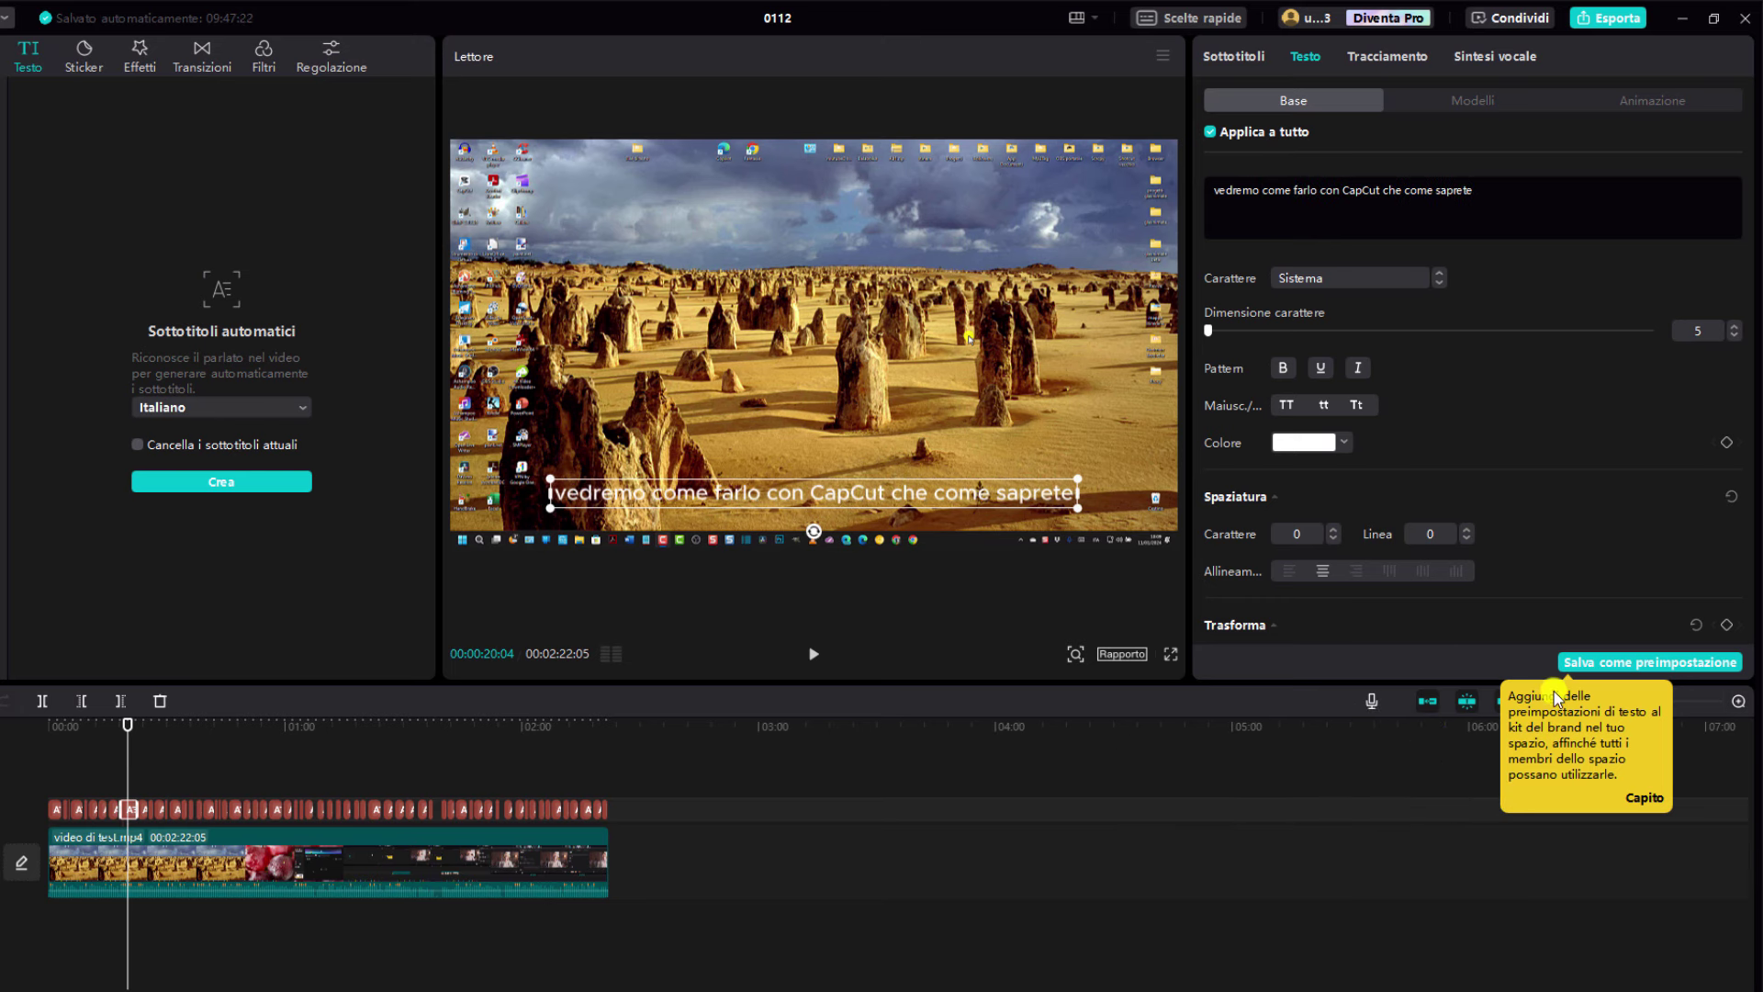
- Check the wording of the individual subtitles between about 24 and 32 seconds for transcription errors
click(1738, 700)
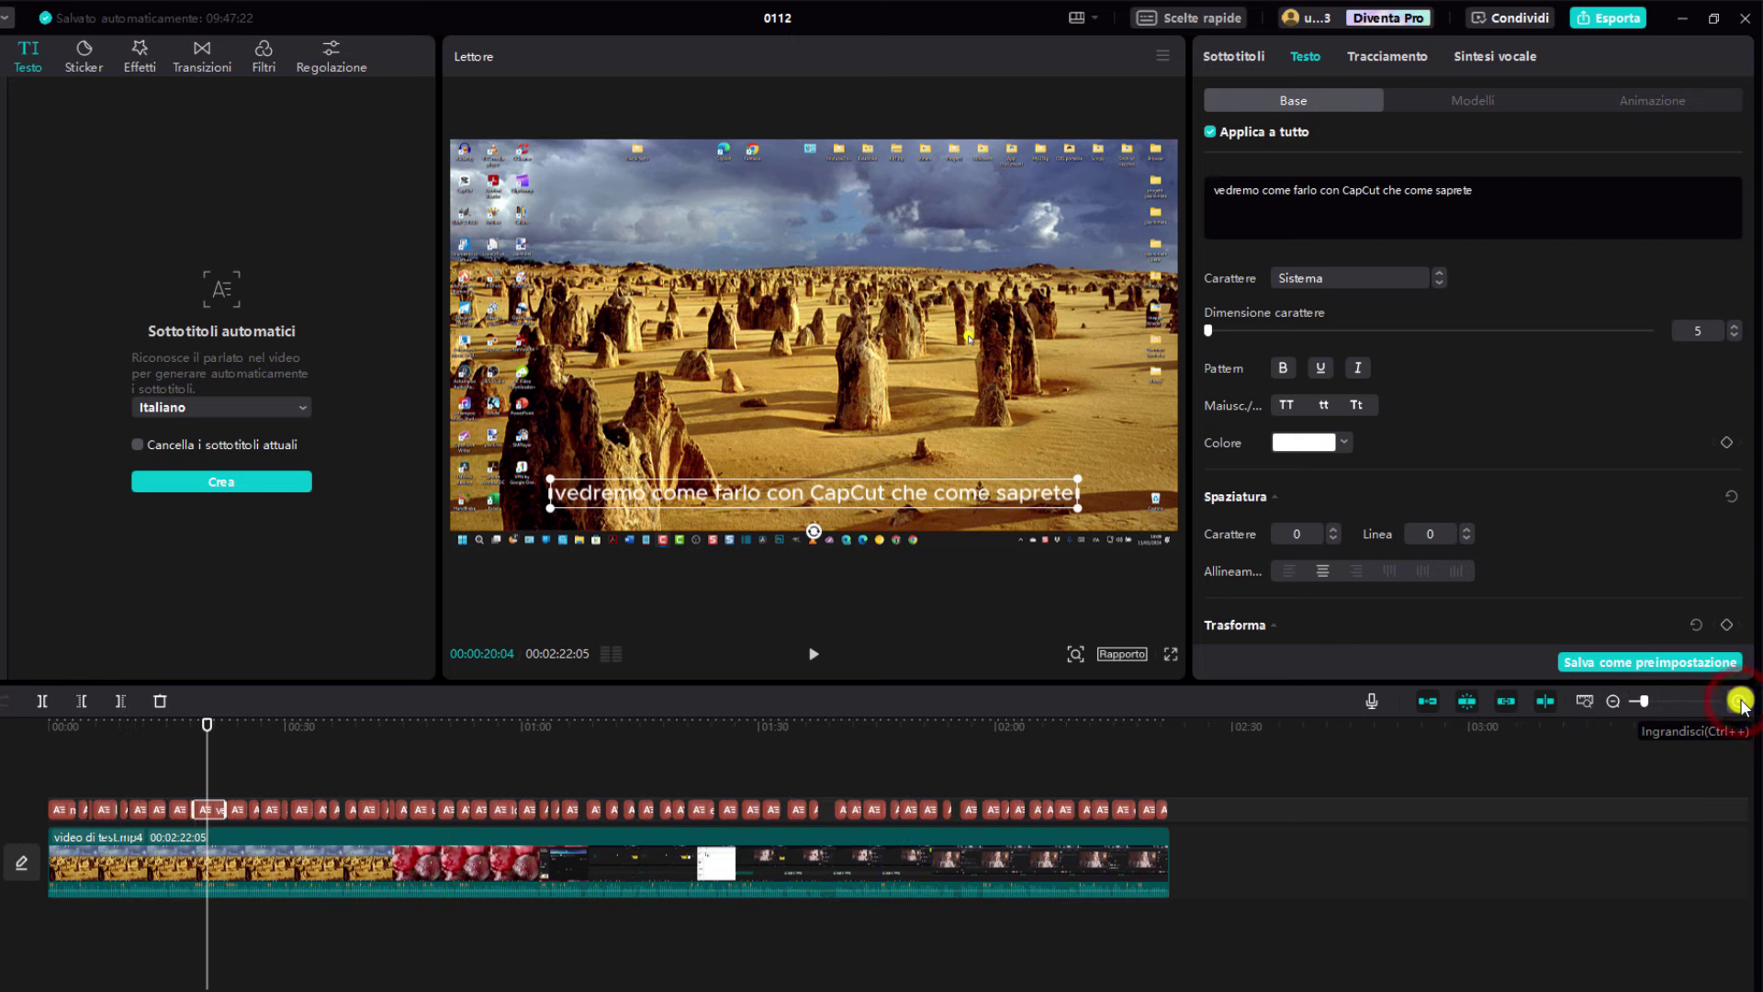
click(209, 721)
drag(212, 721, 240, 725)
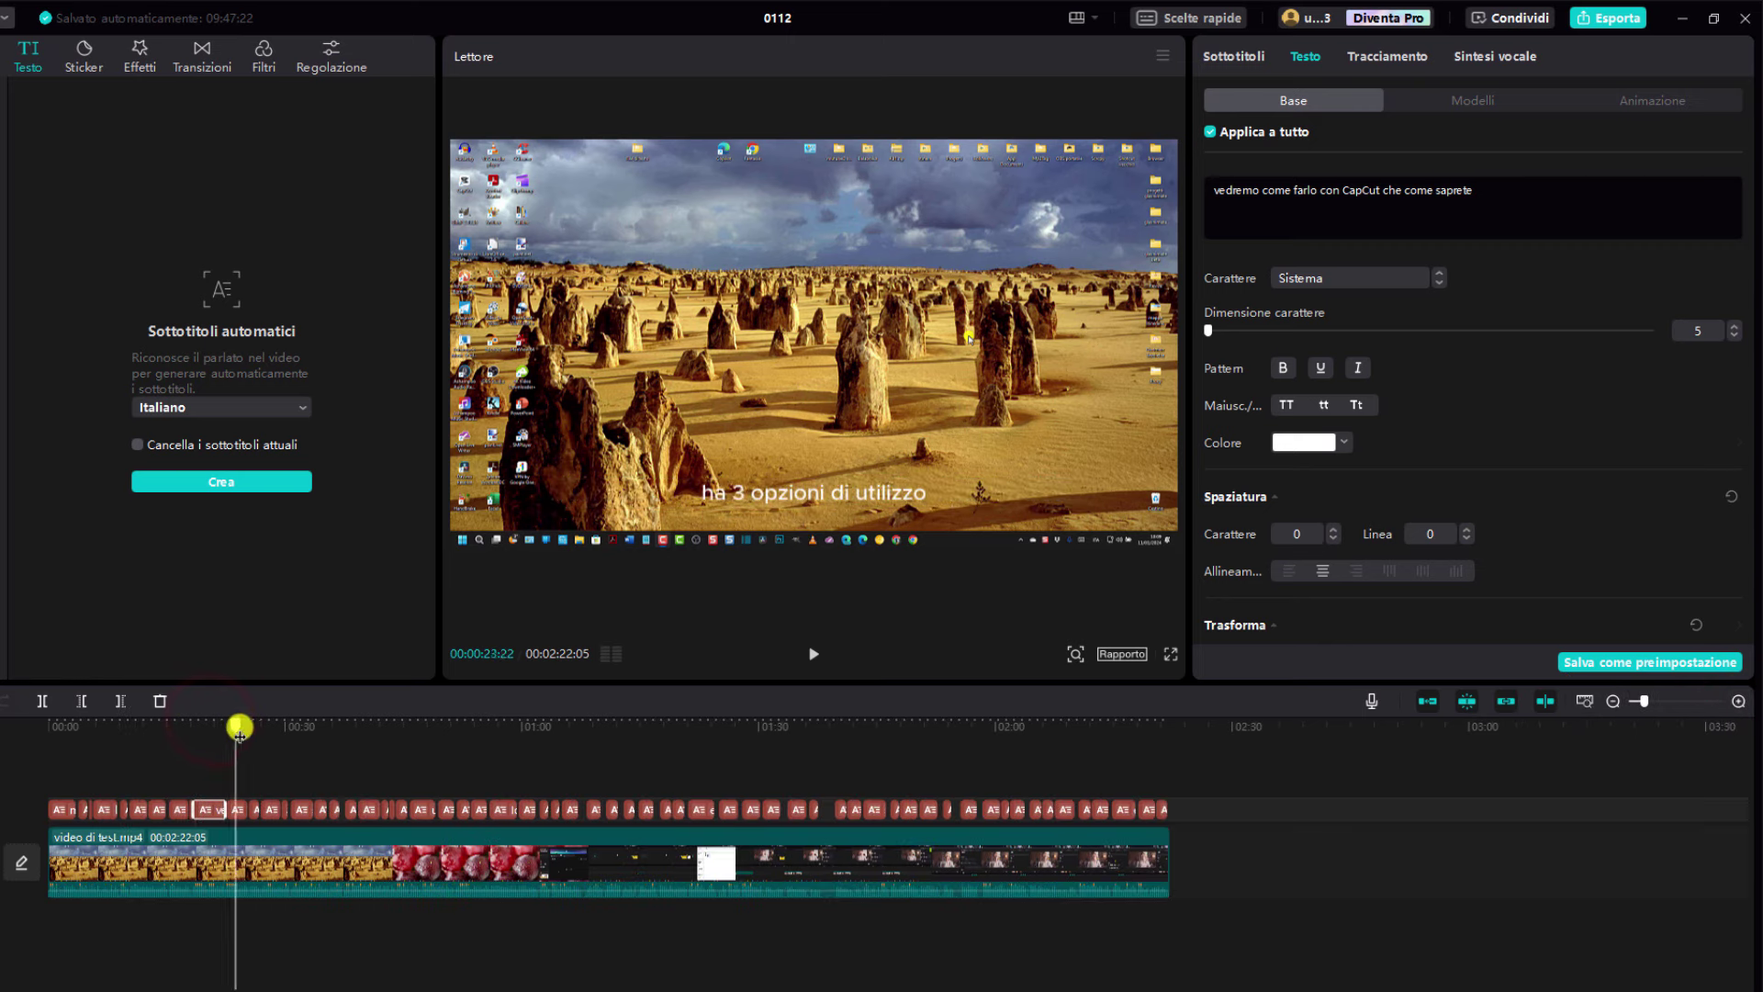
click(240, 810)
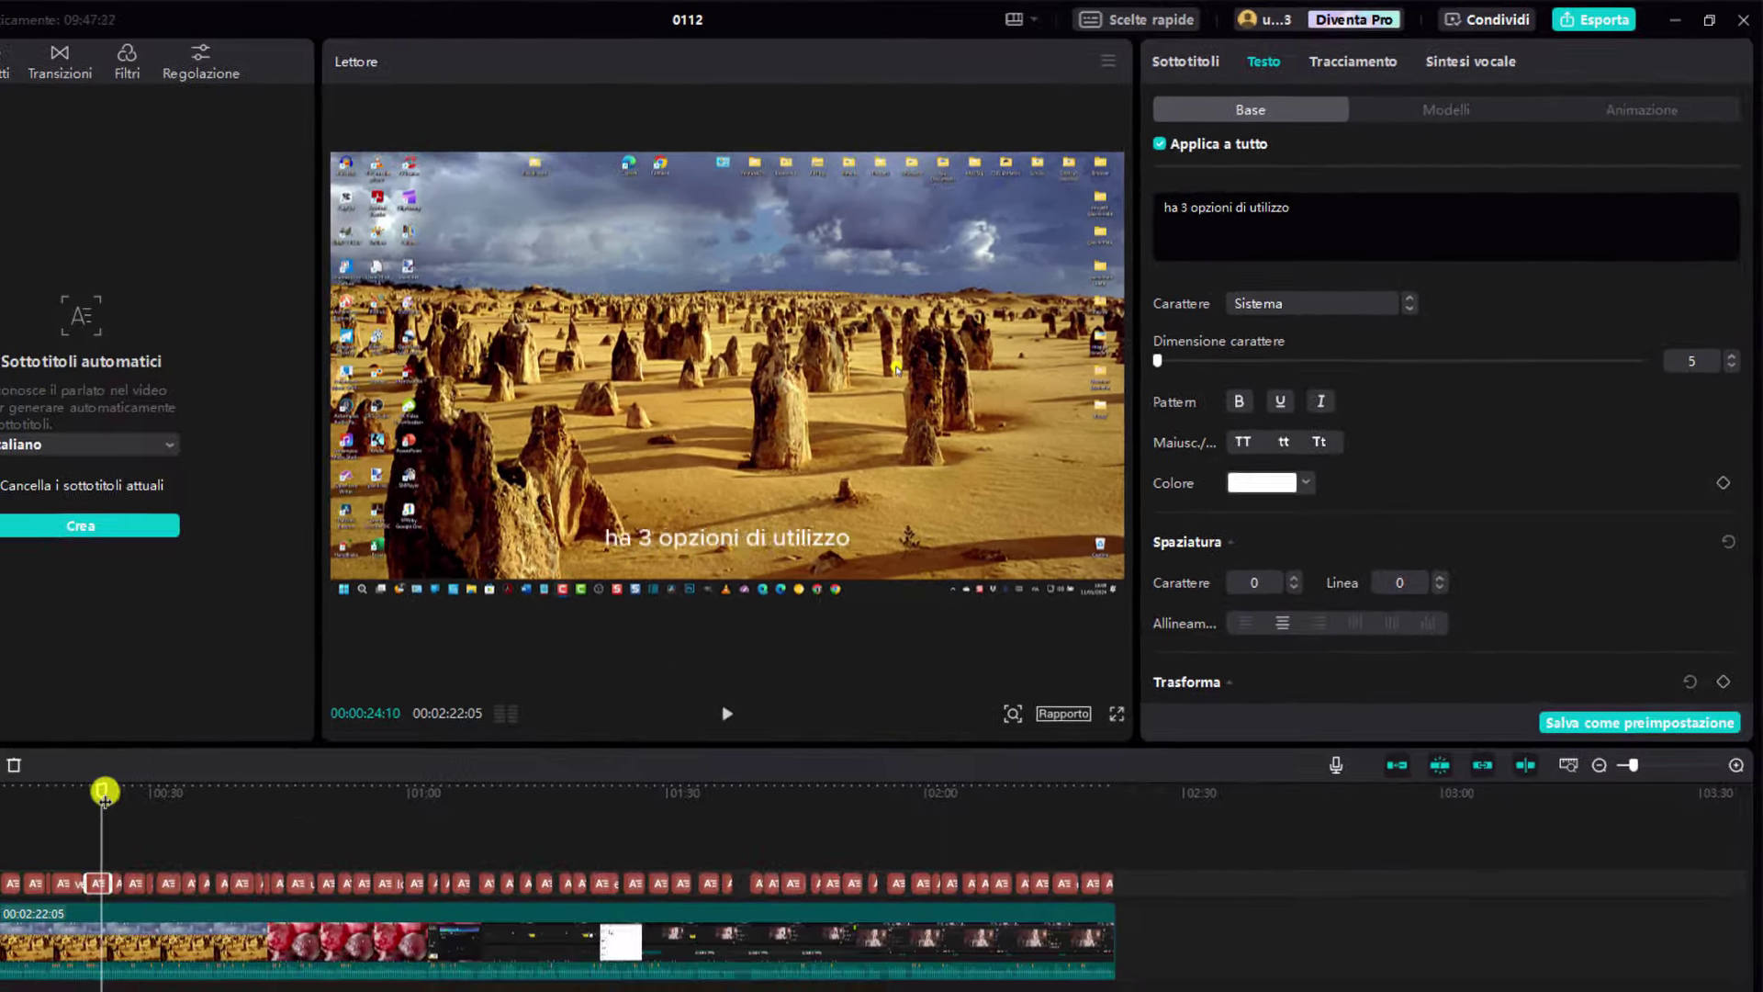
click(137, 884)
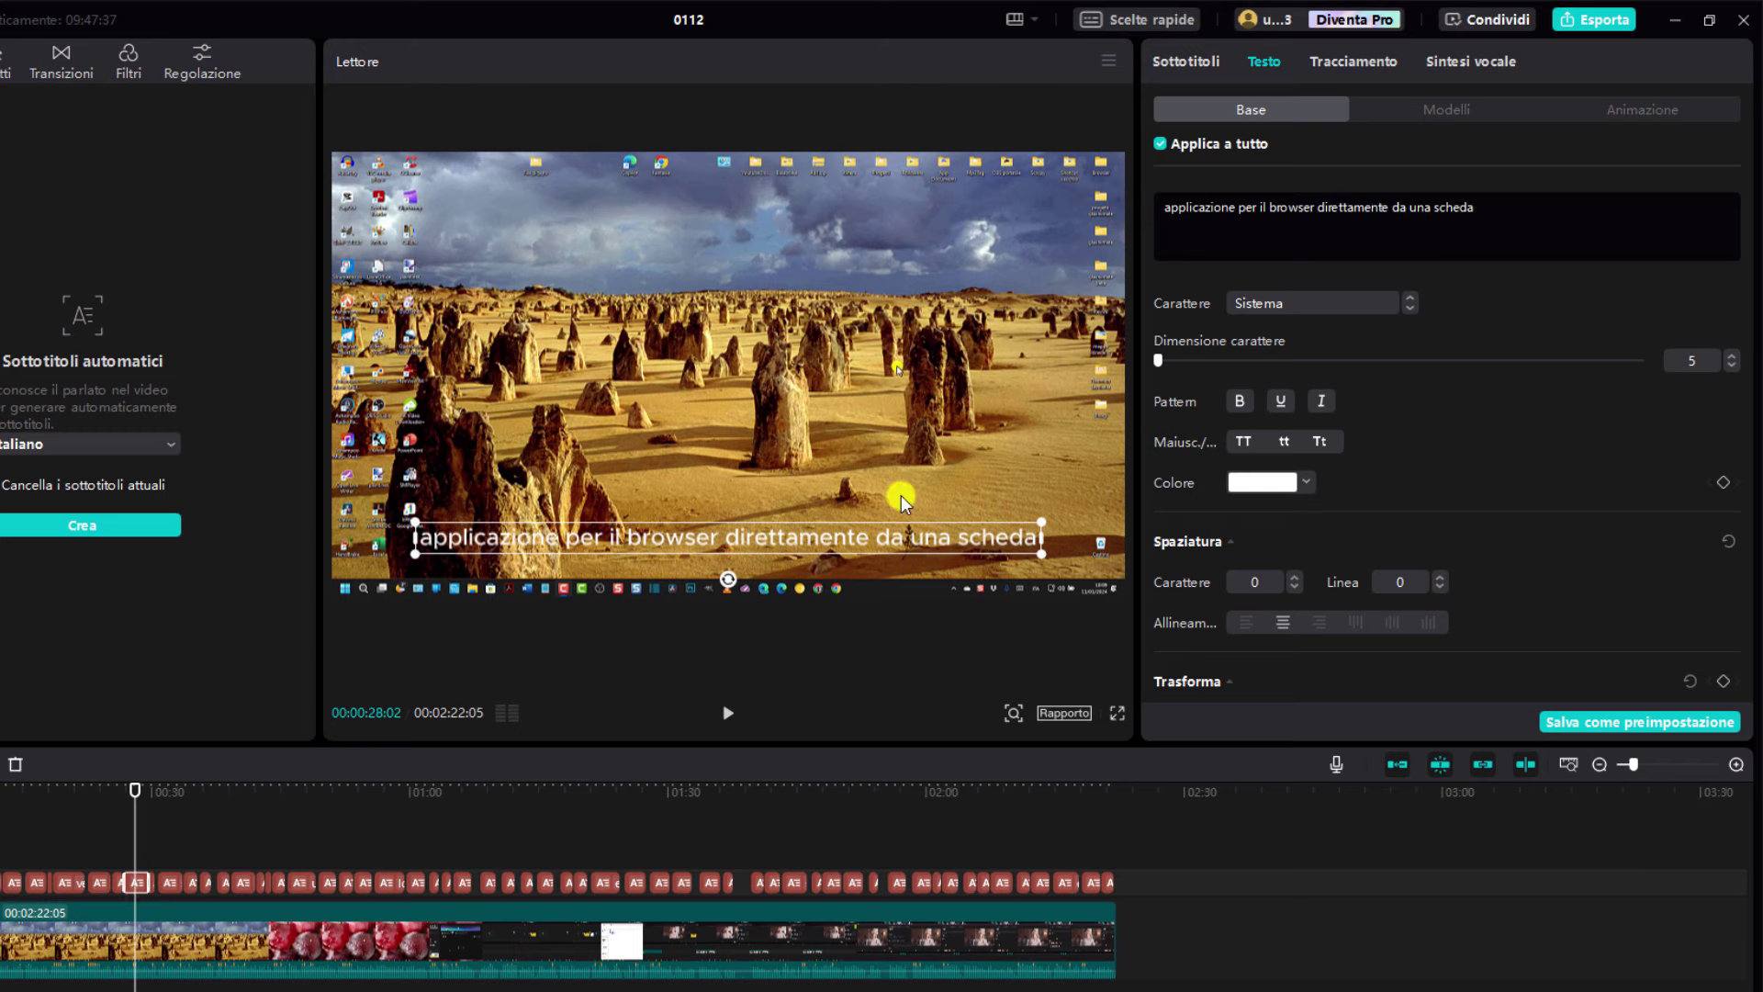
click(169, 883)
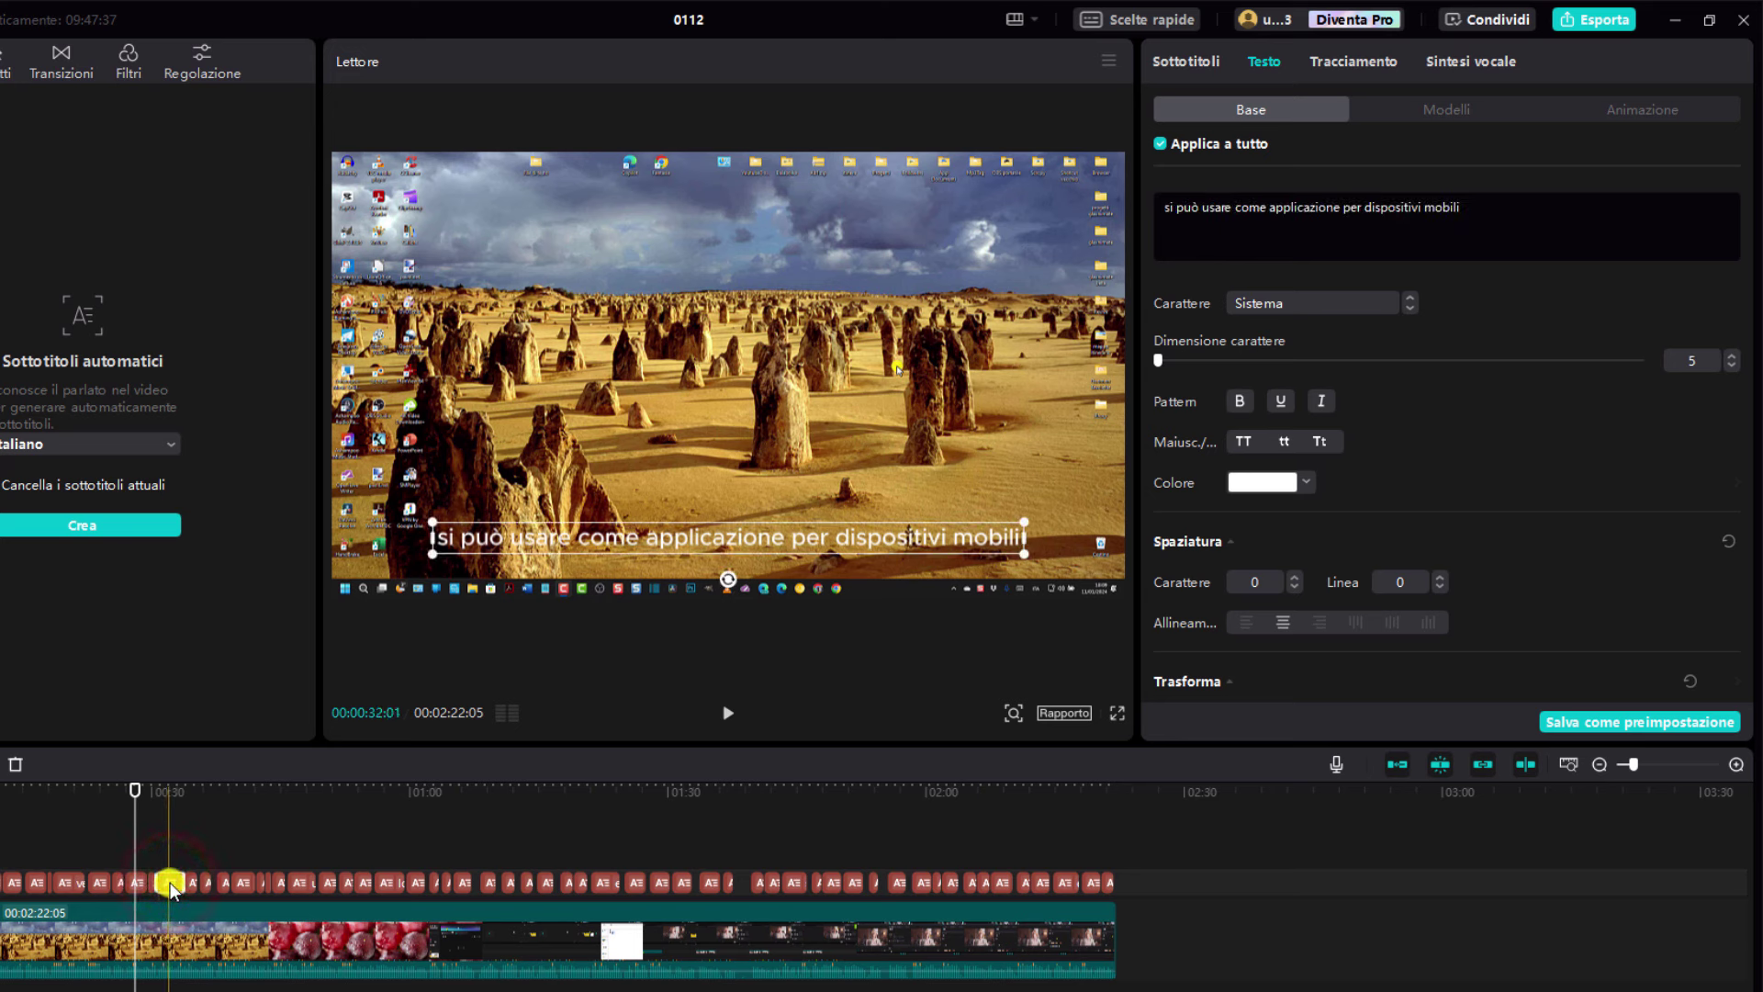
- Fix the capitalization of the subtitle about Android so it reads "sia per Android e sia per"
click(192, 886)
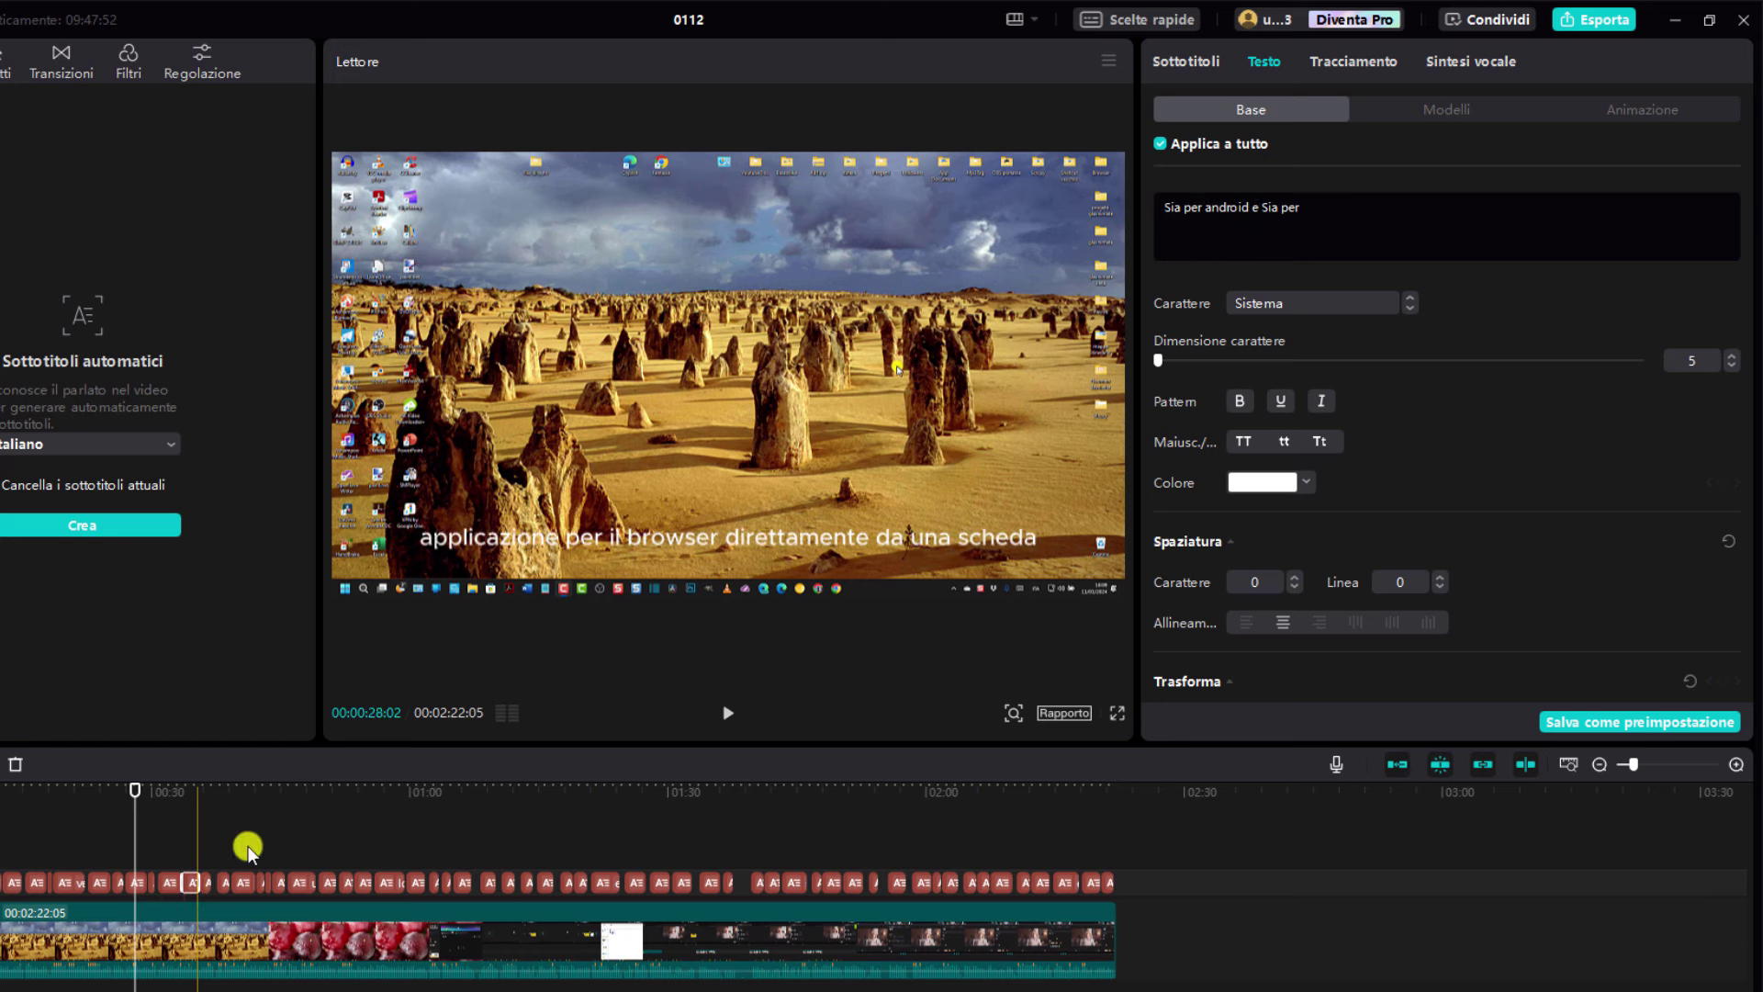
click(1166, 207)
key(BackSpace)
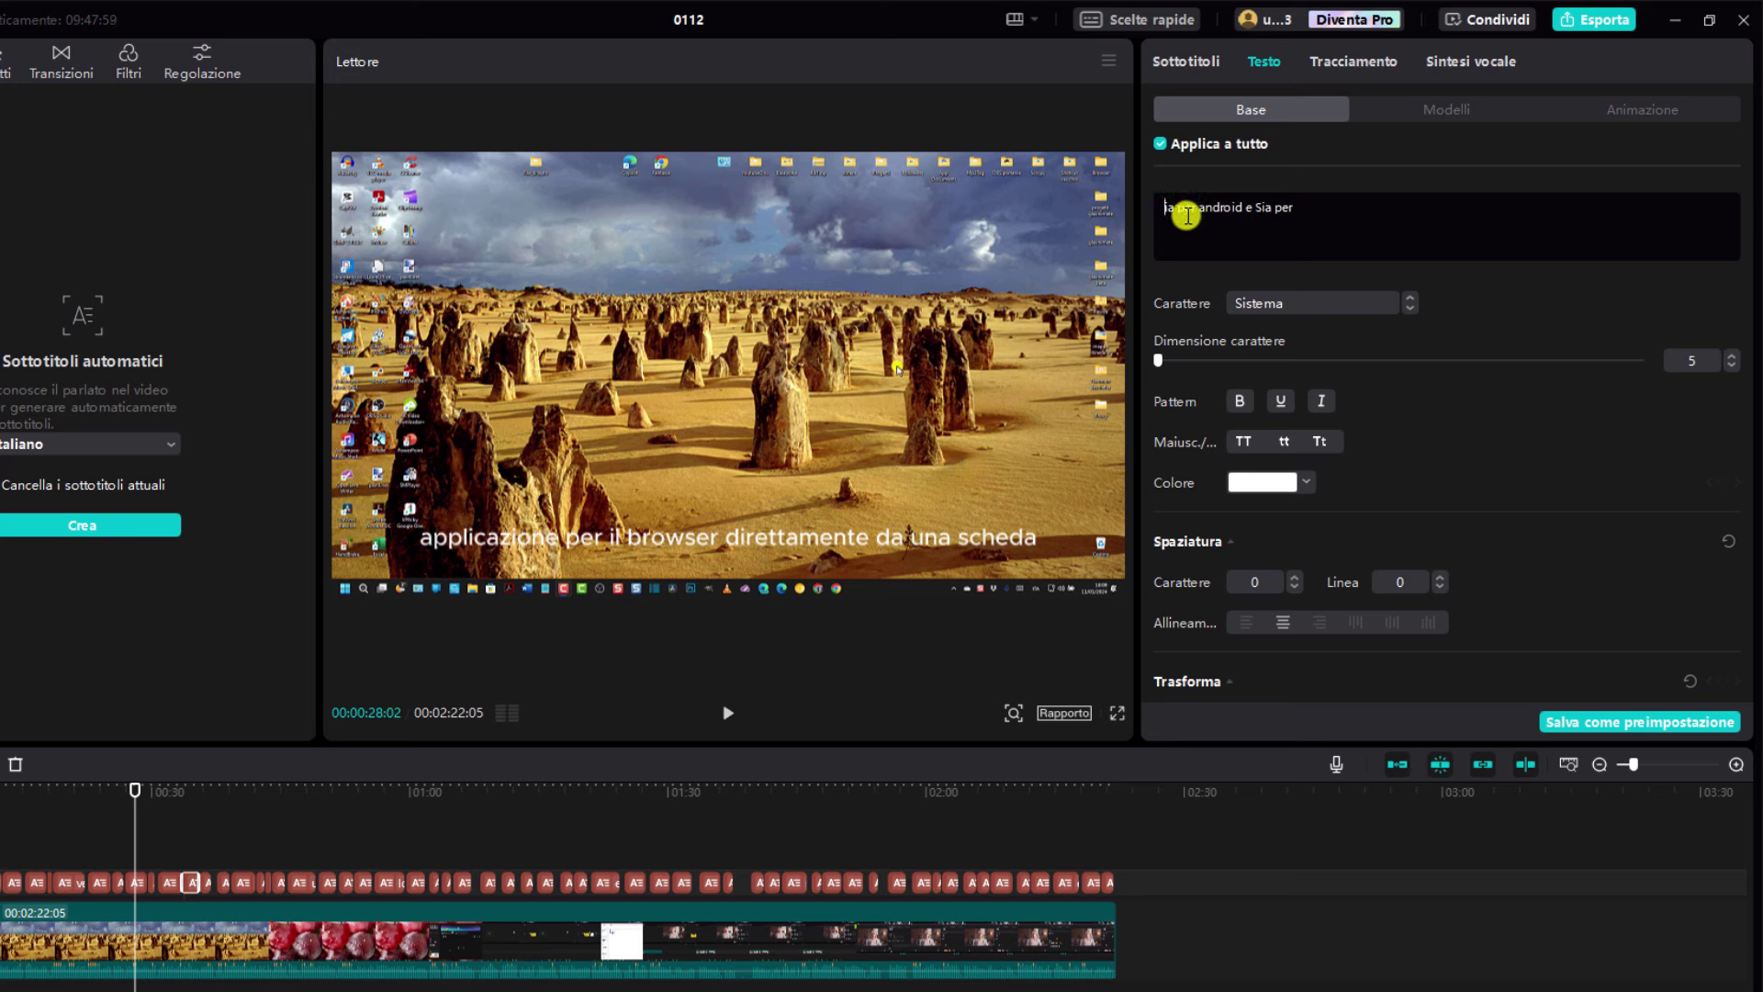
text(si)
click(1208, 211)
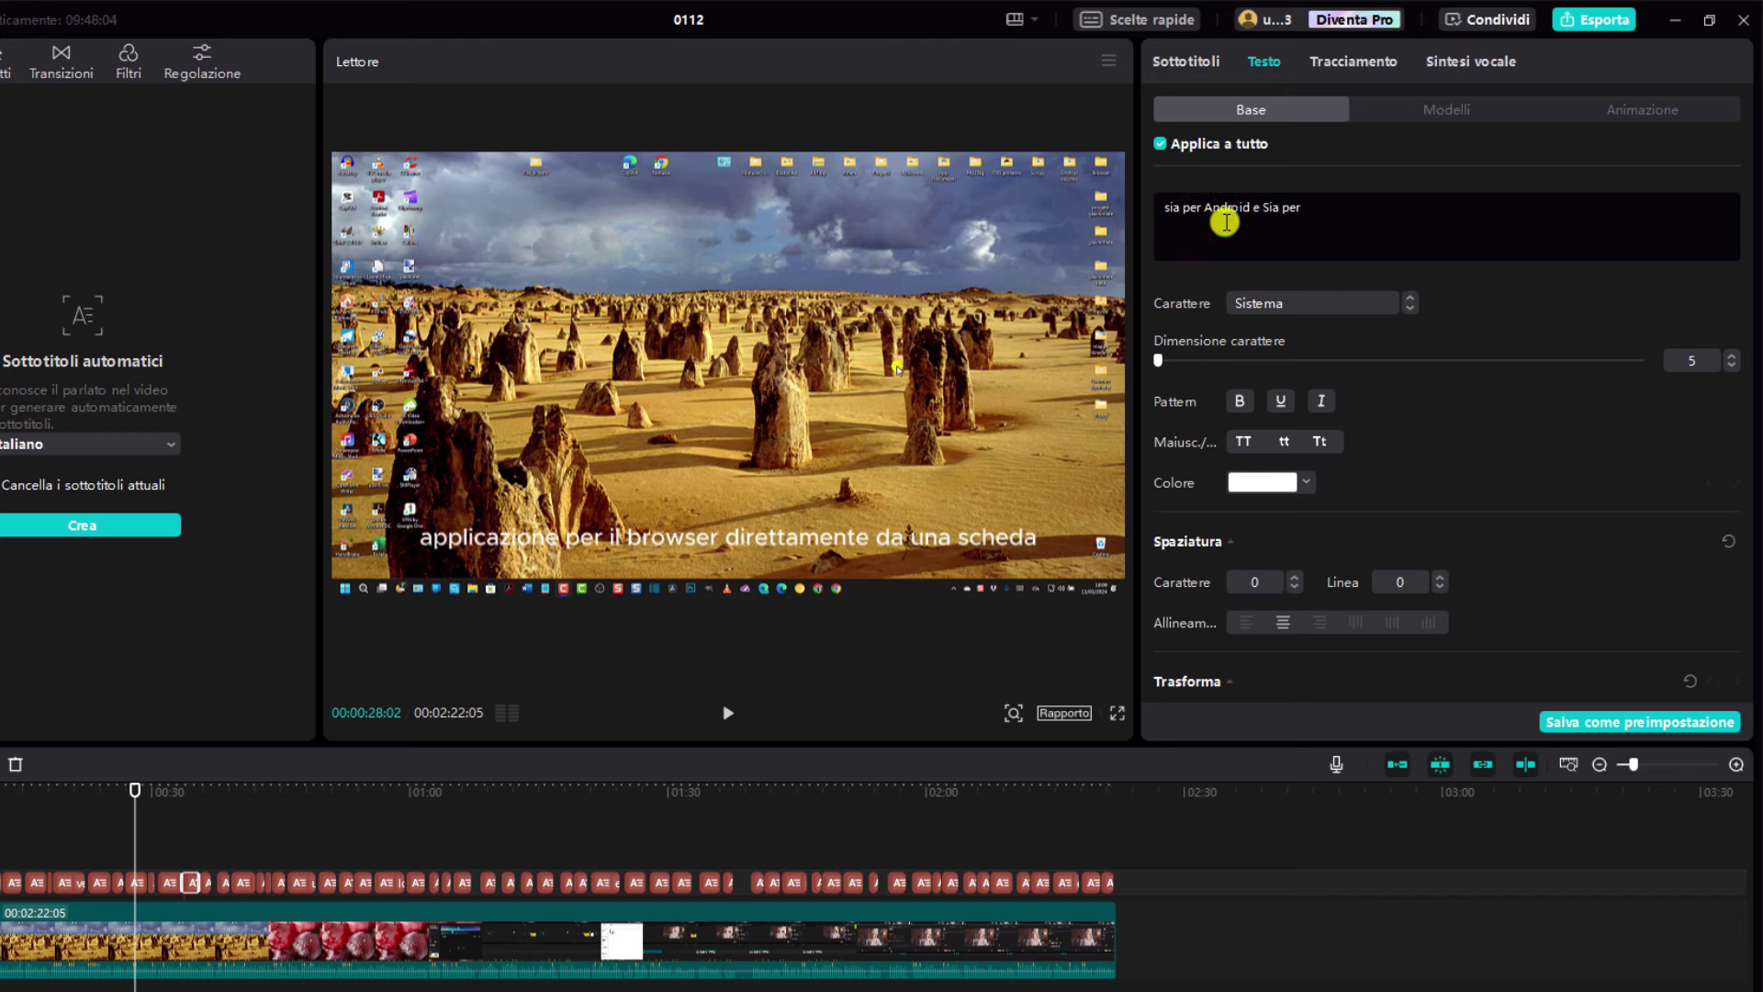
click(1270, 209)
key(BackSpace)
text(s)
- Correct the subtitle at about 57 seconds so it reads "Io vi metterò anche il link di invito per diventare PRO"
click(209, 883)
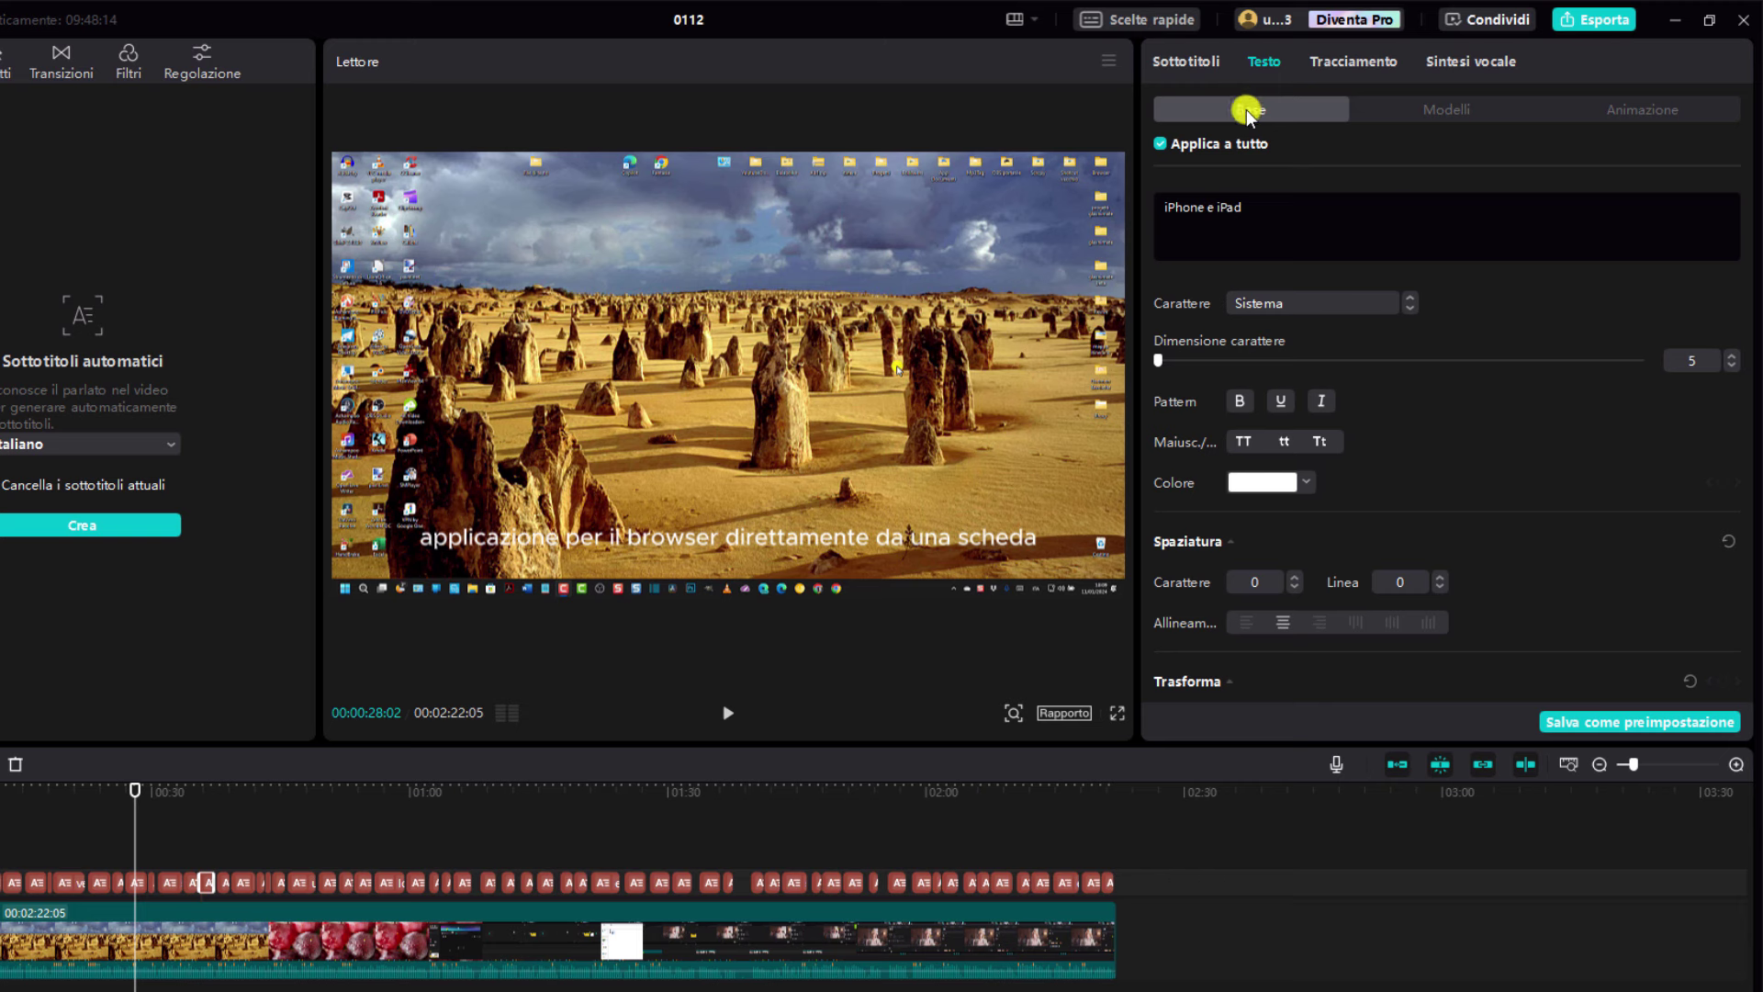
click(171, 795)
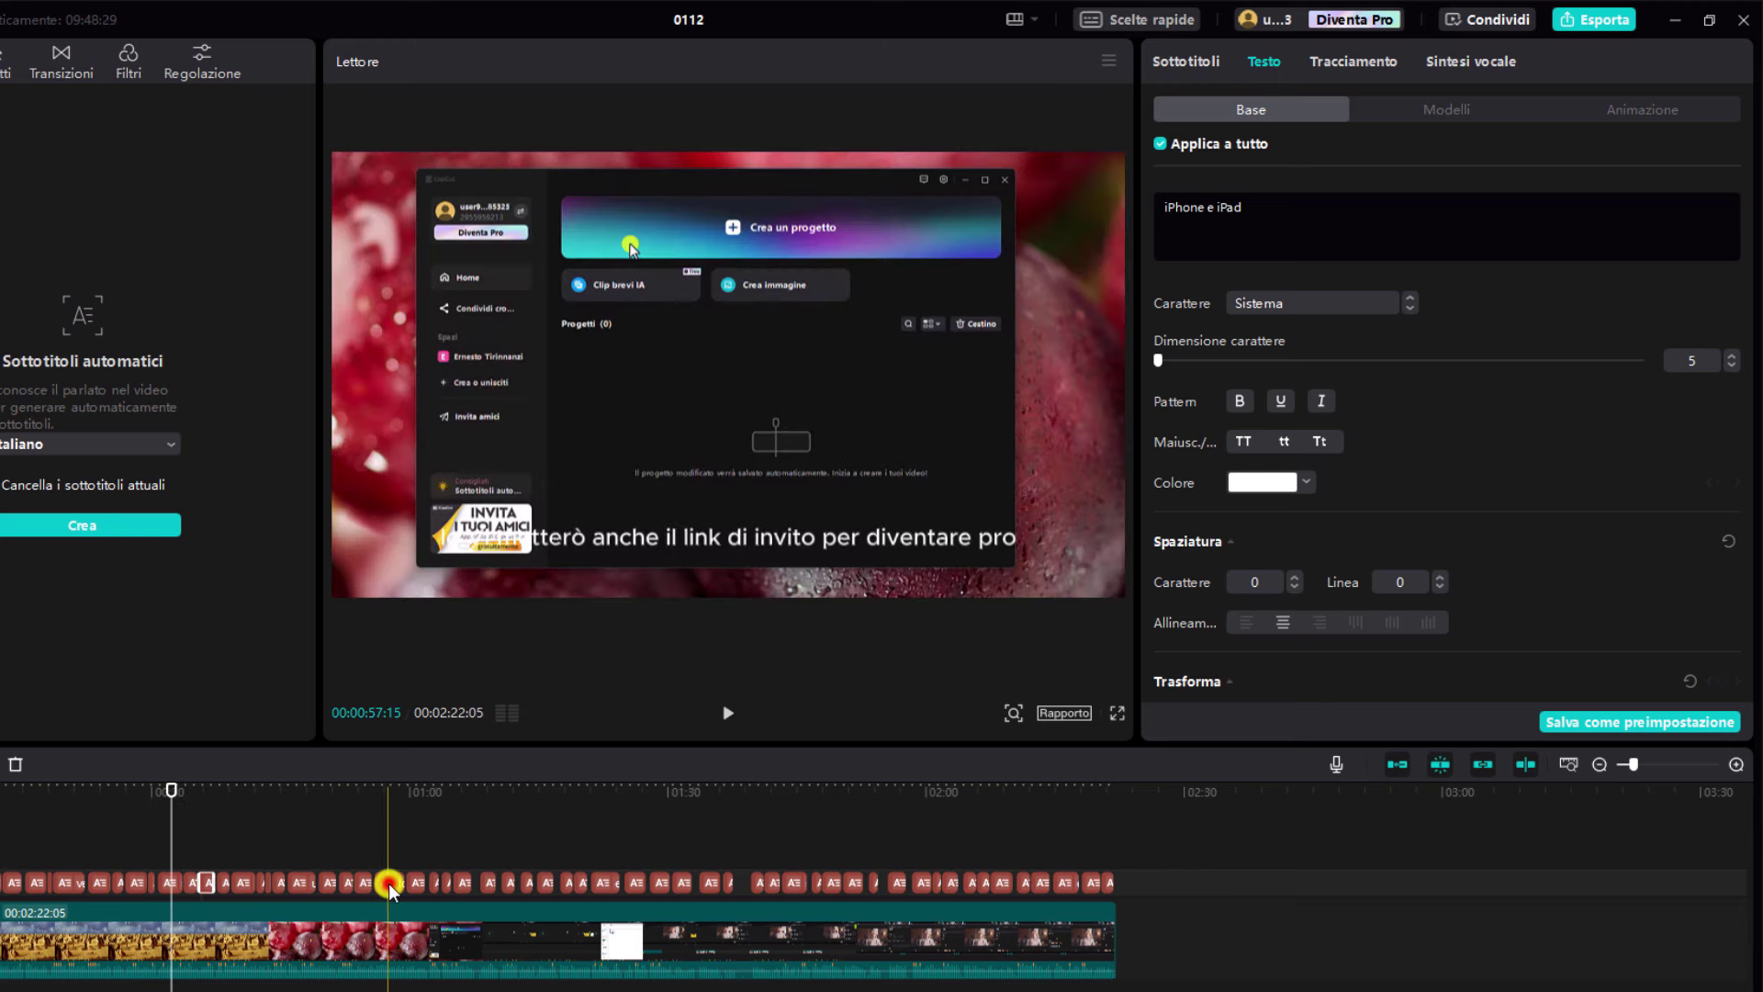
click(389, 883)
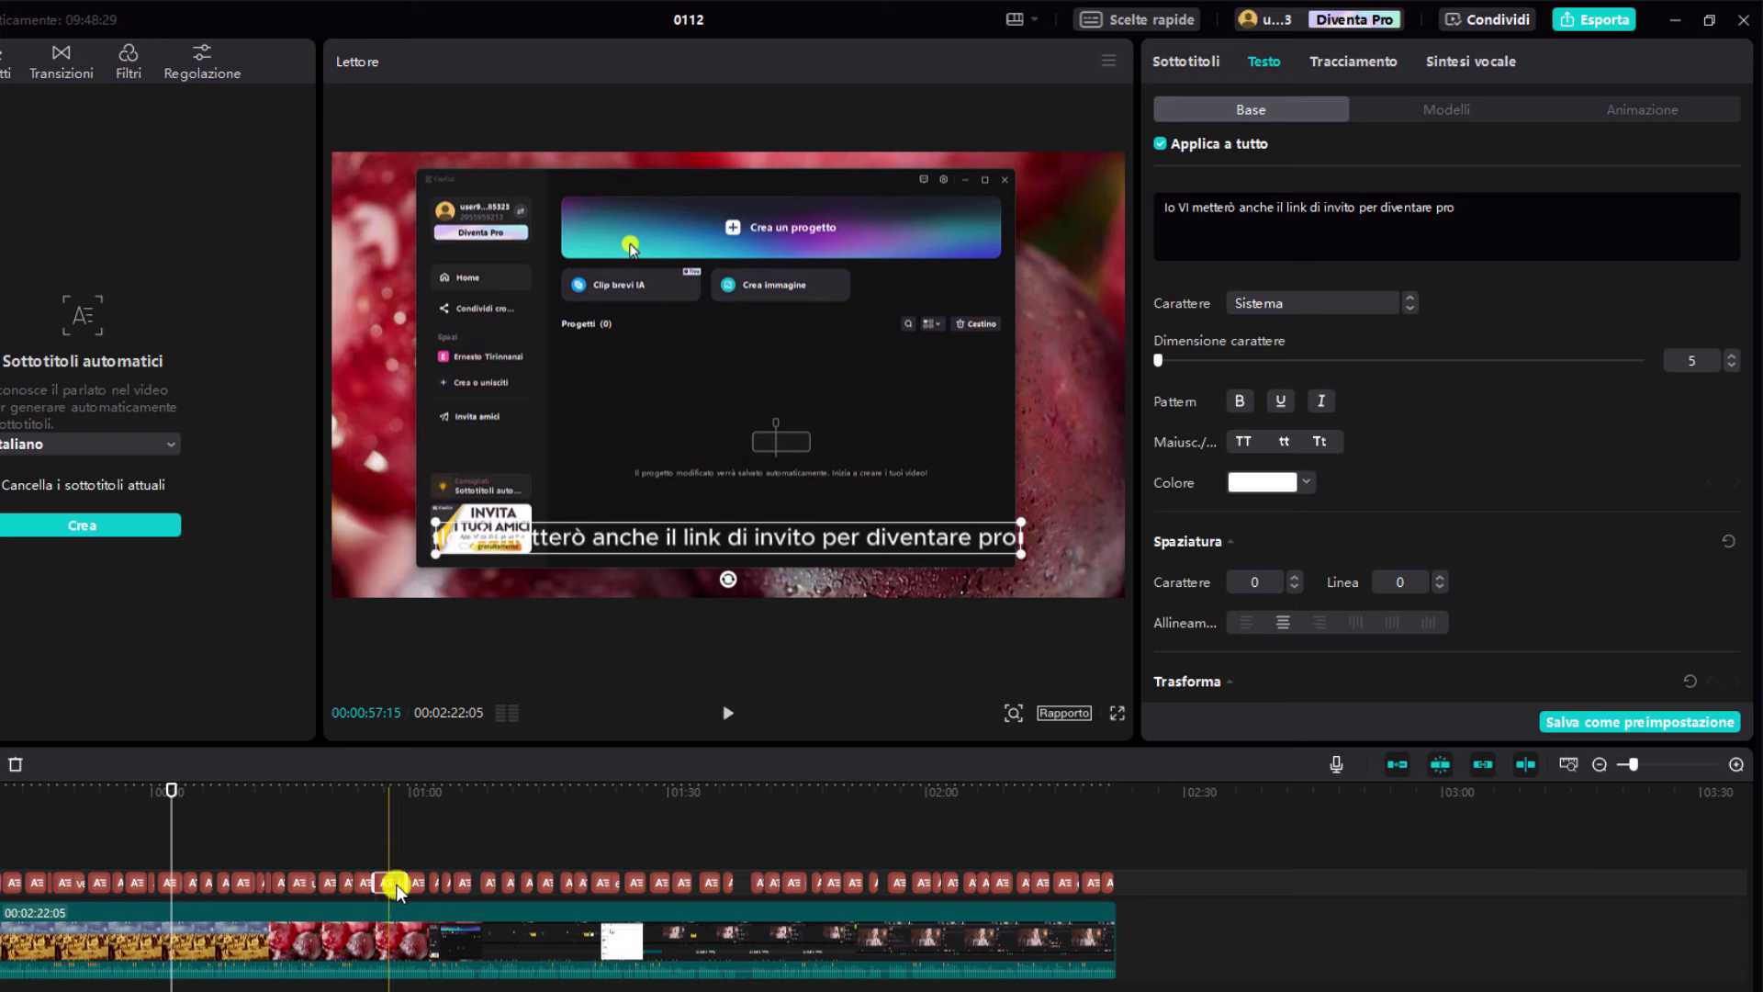
click(1185, 208)
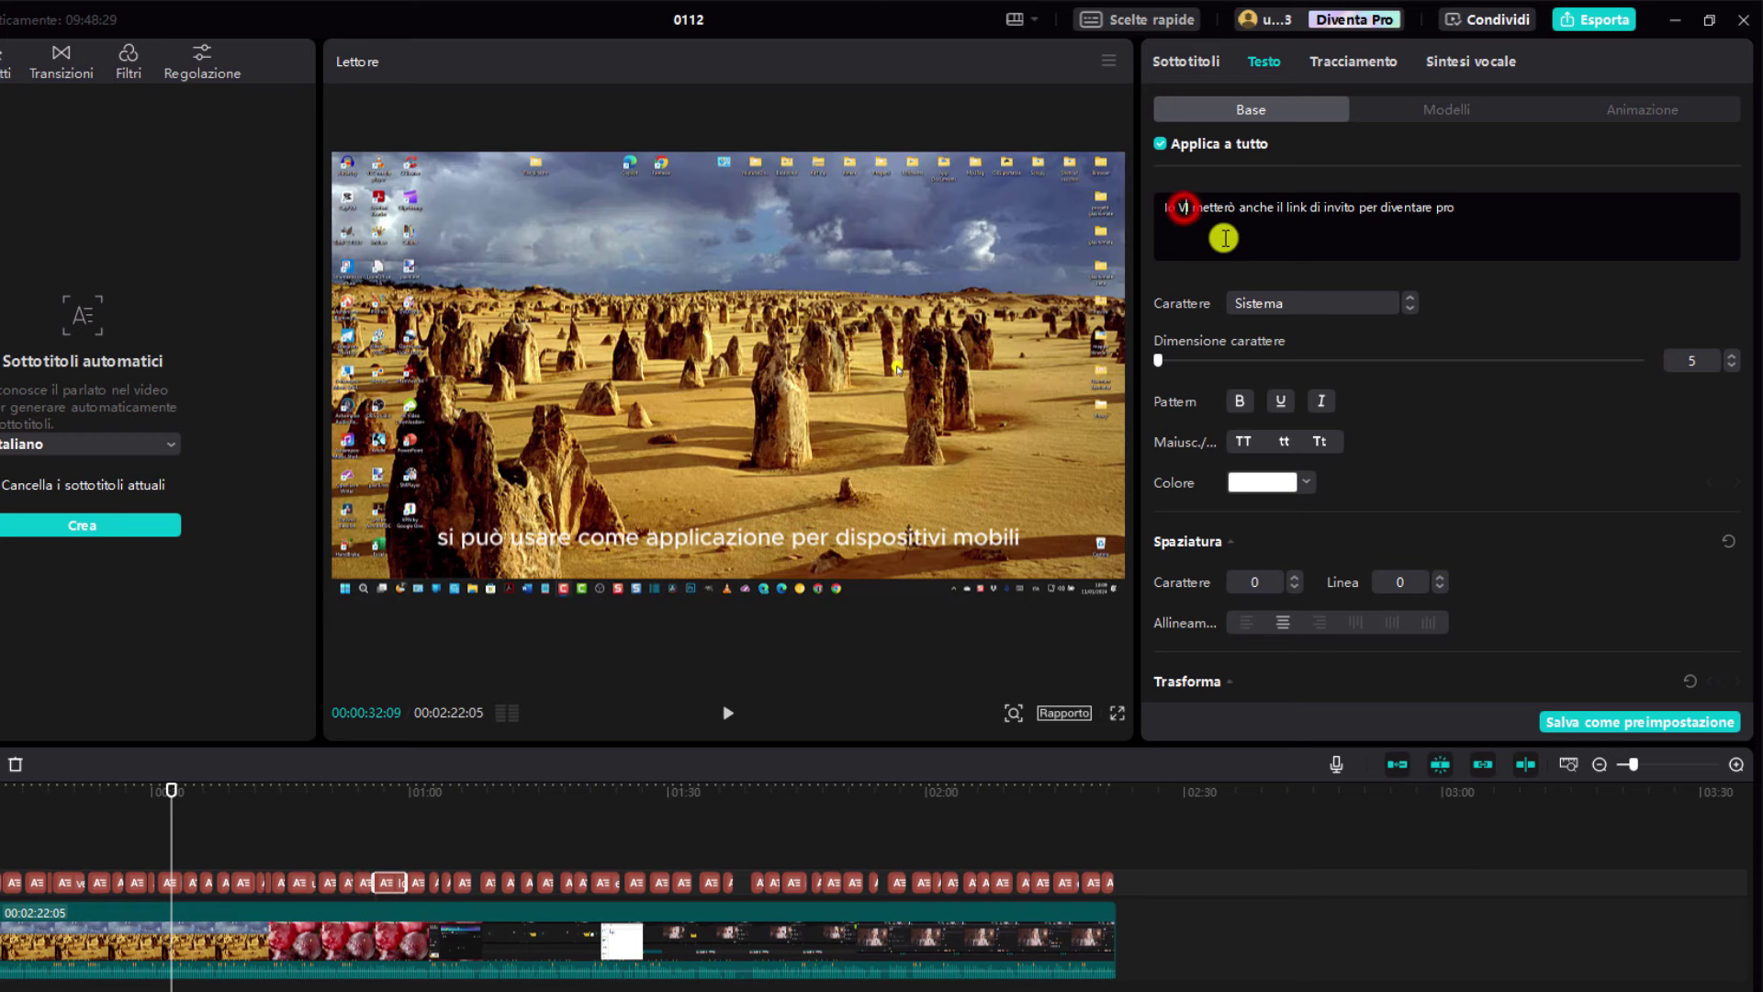
key(BackSpace)
text(v)
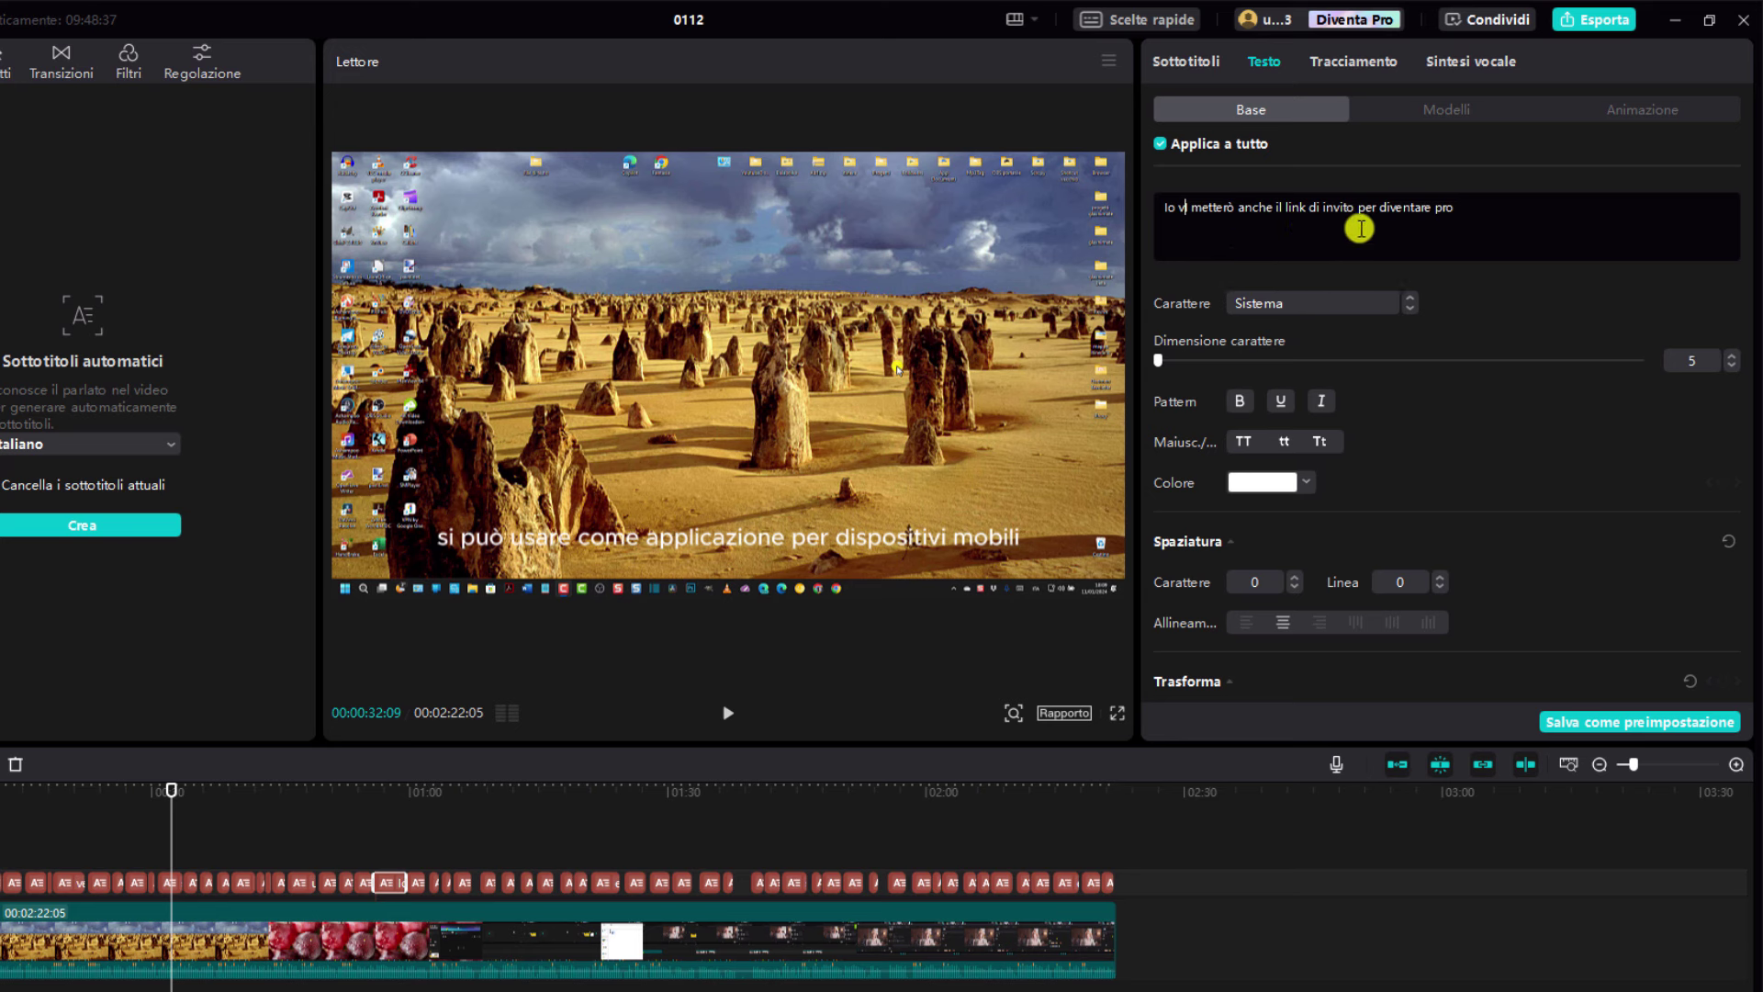
click(1457, 207)
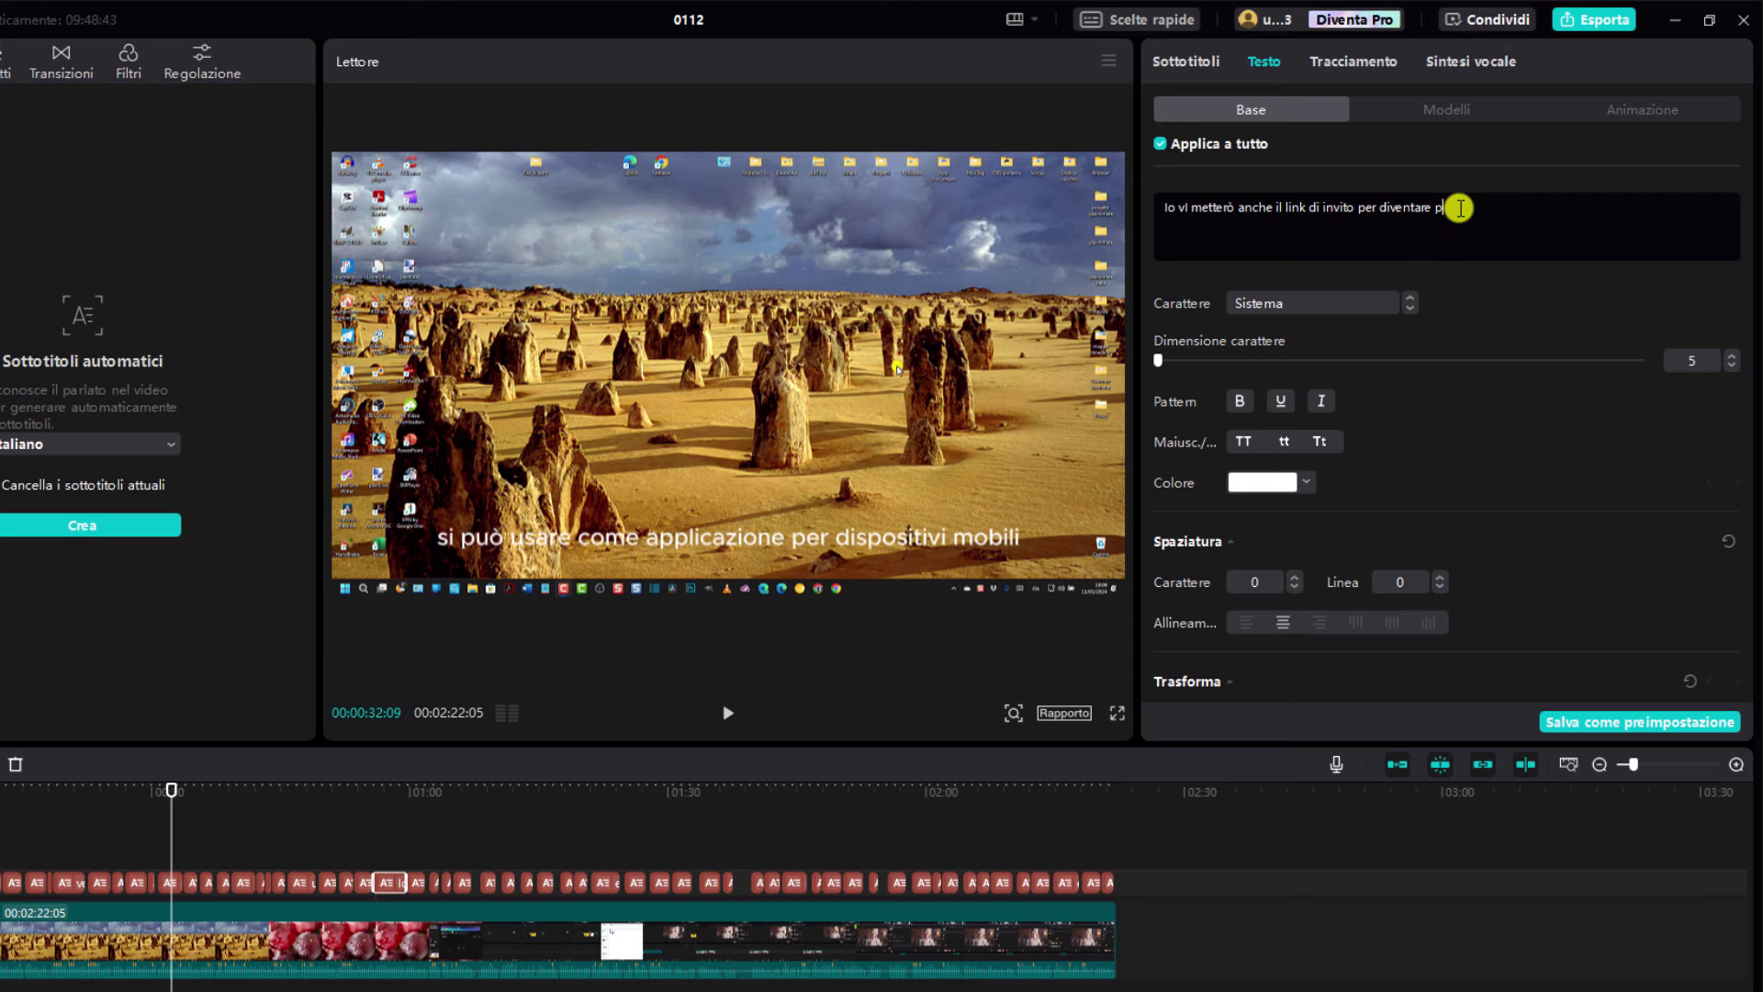
text(PRO)
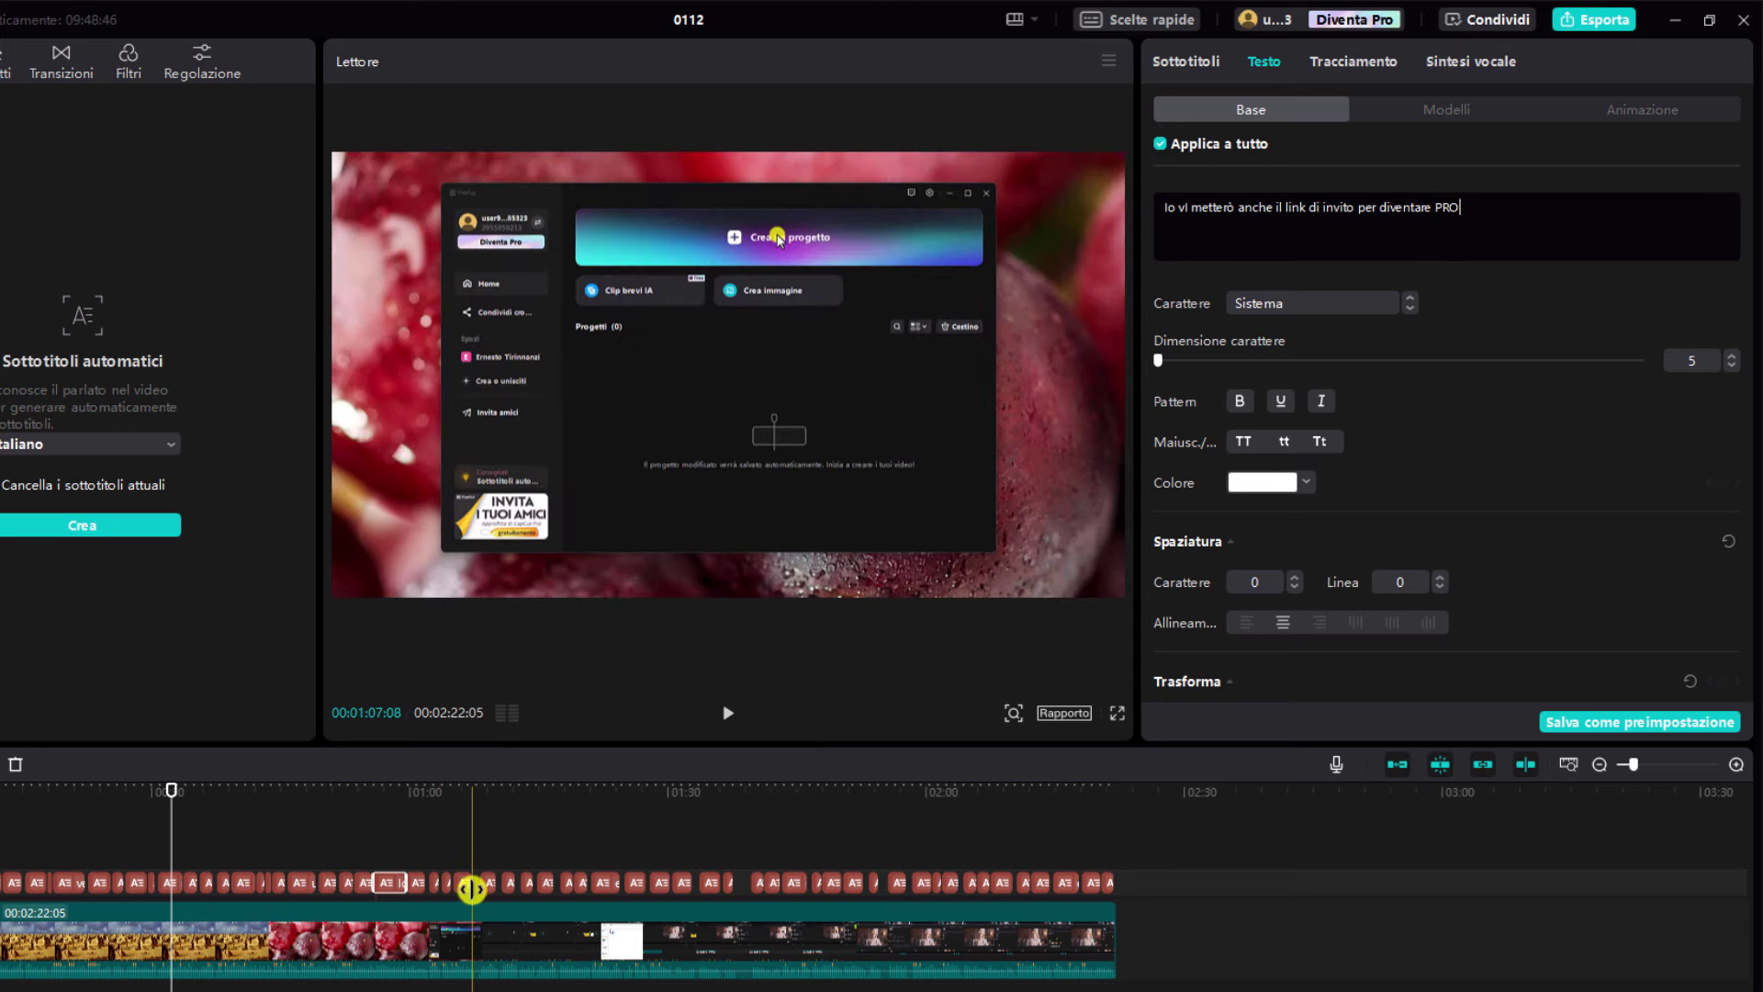
- Check the wording of the CapCut, Android and desktop application subtitles for transcription errors
click(486, 884)
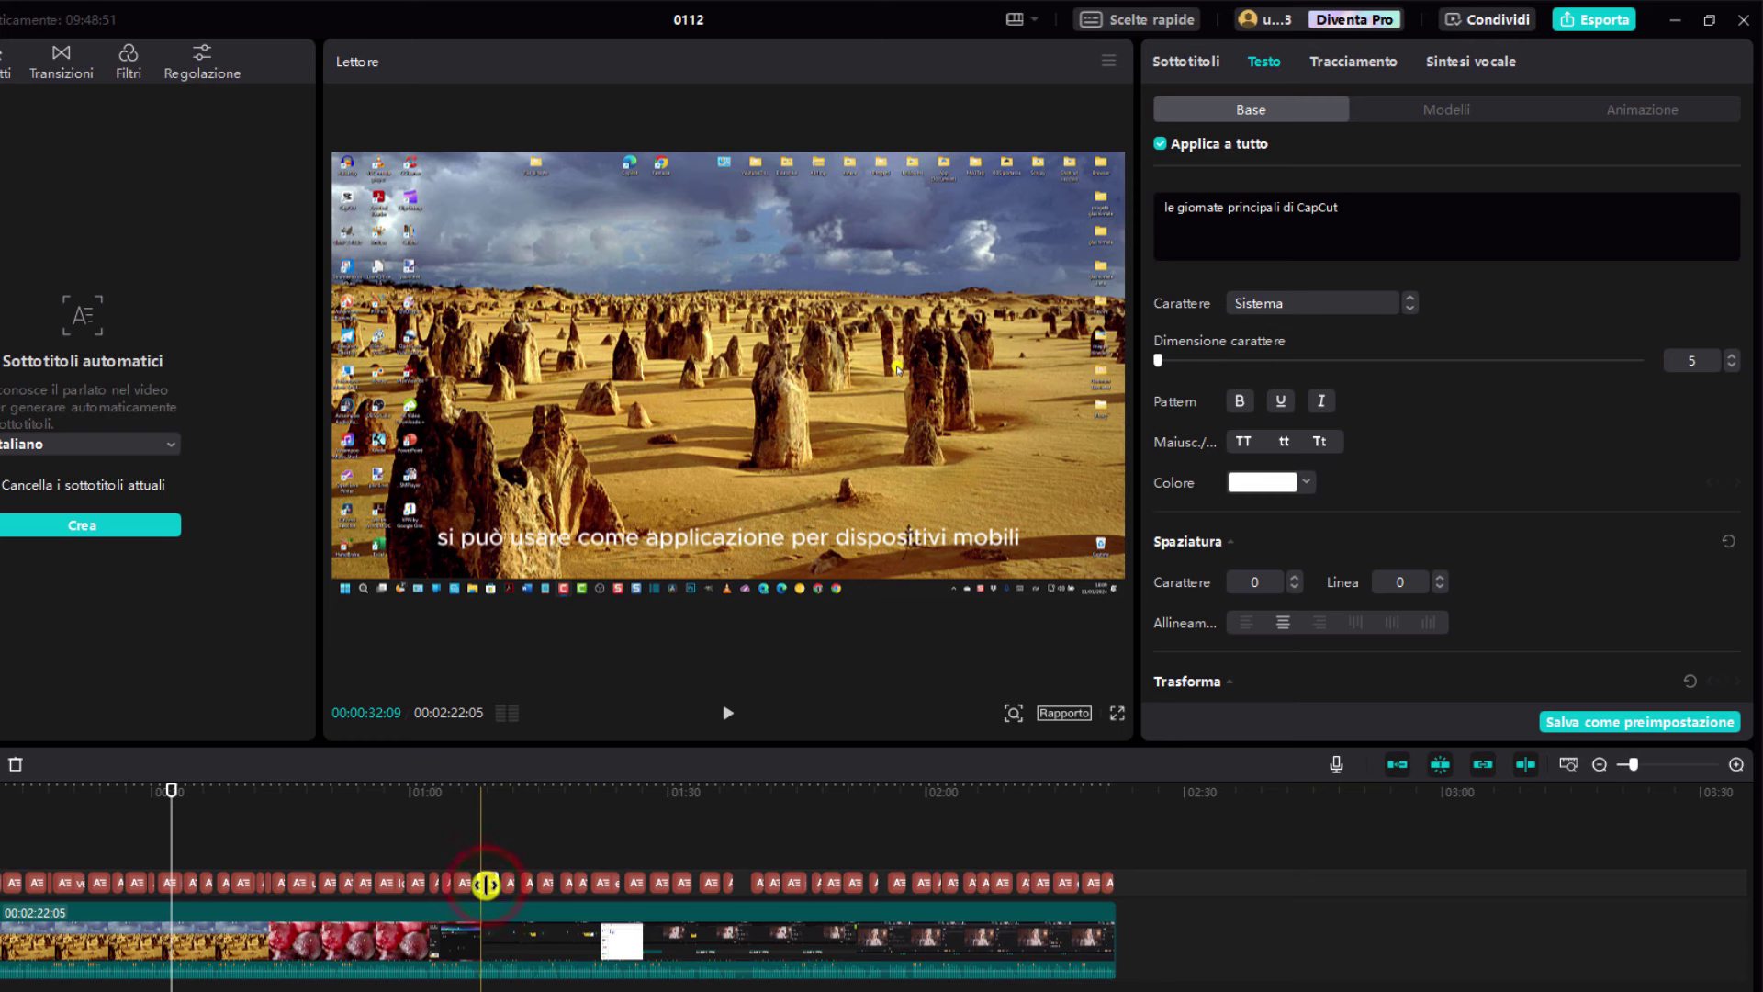
click(191, 887)
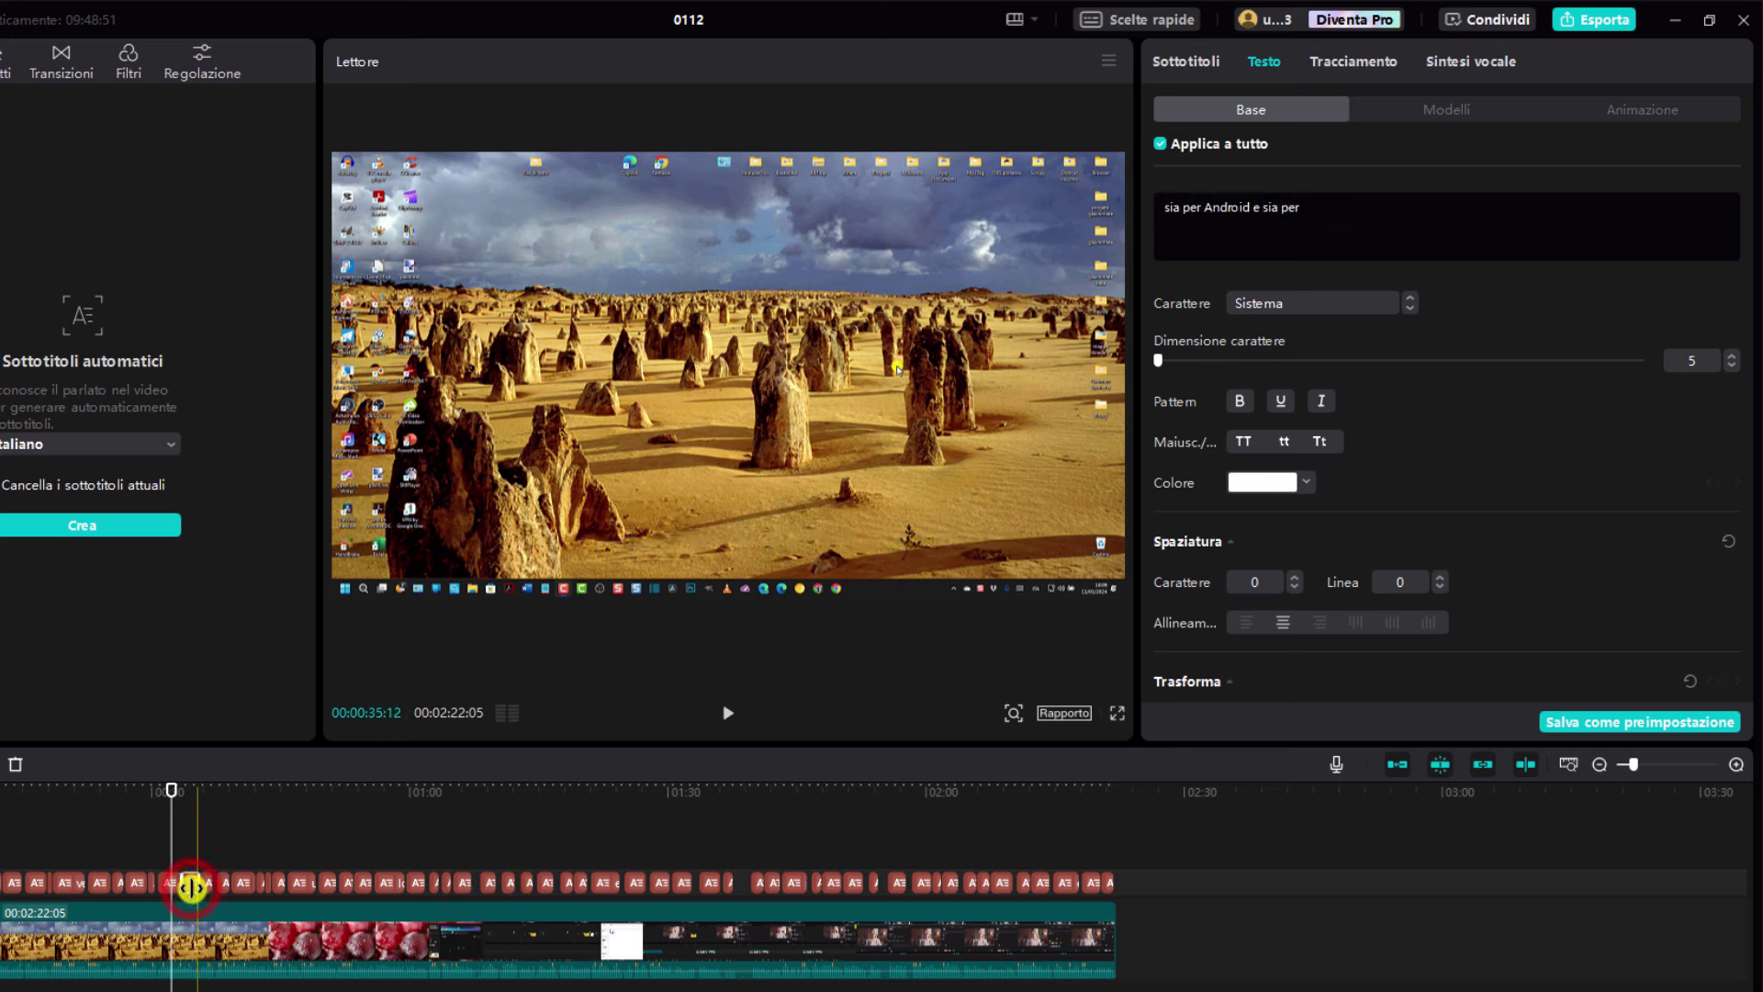
click(240, 885)
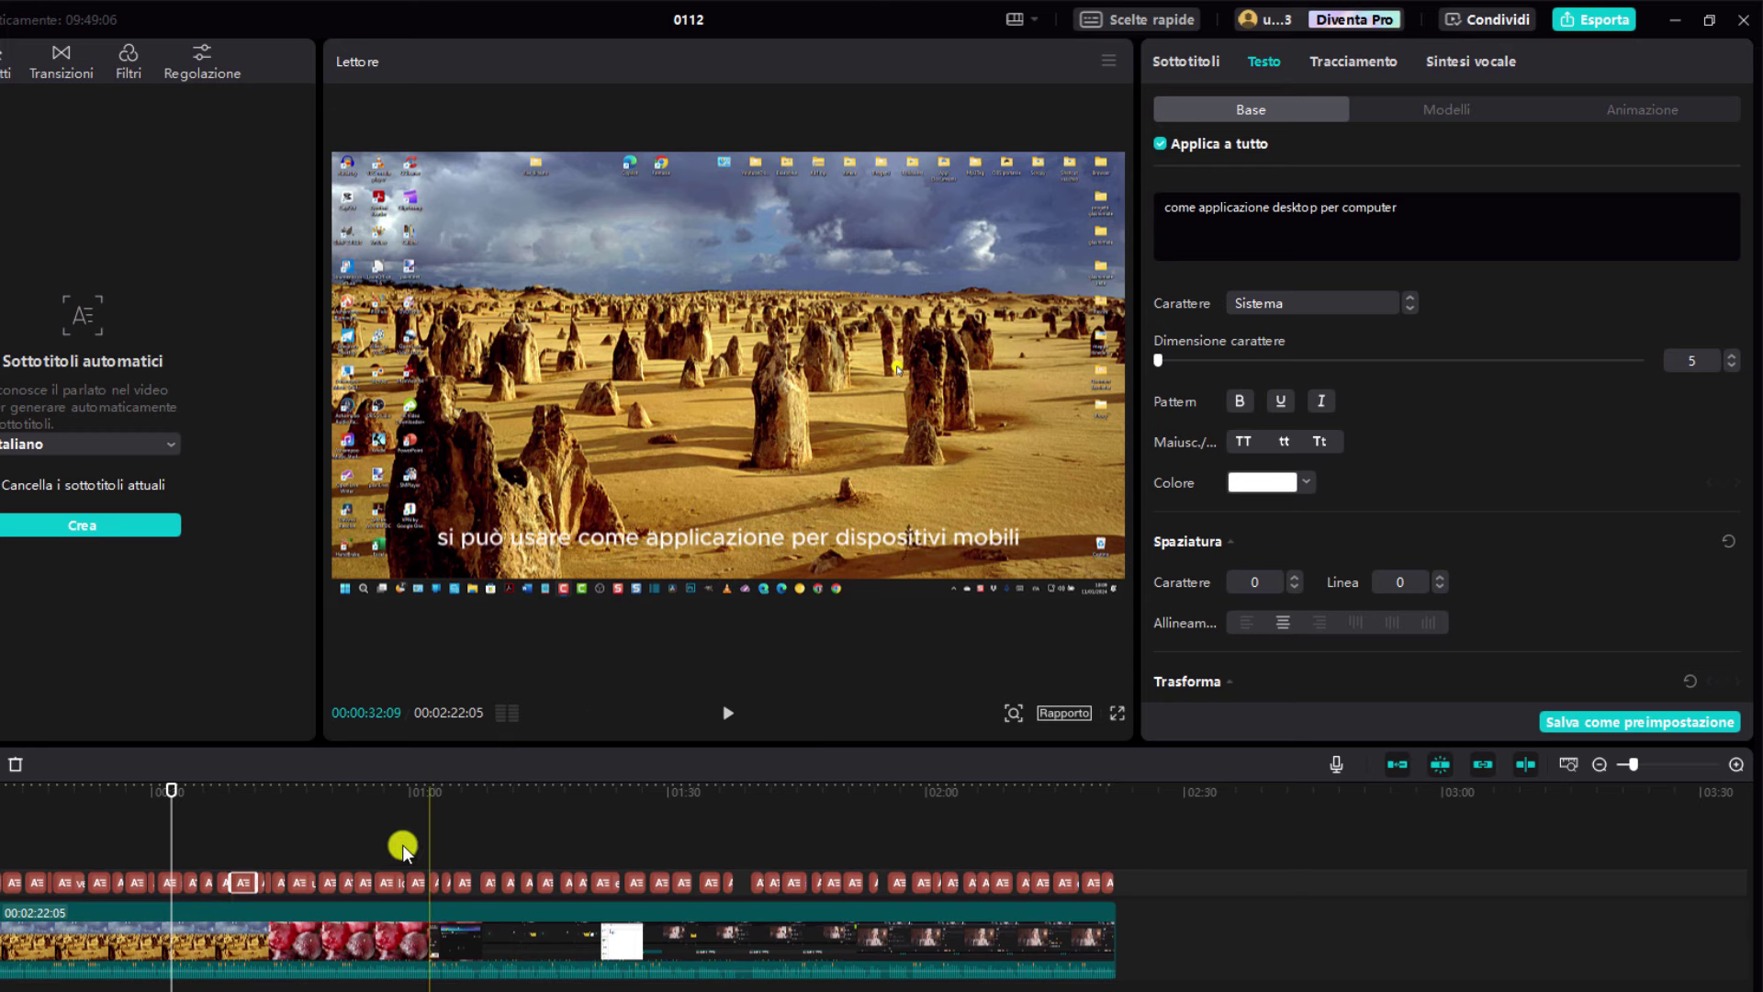
- Enlarge the subtitle "come applicazione desktop per computer" to about 112% and reposition it at about X 104, Y -781
click(248, 881)
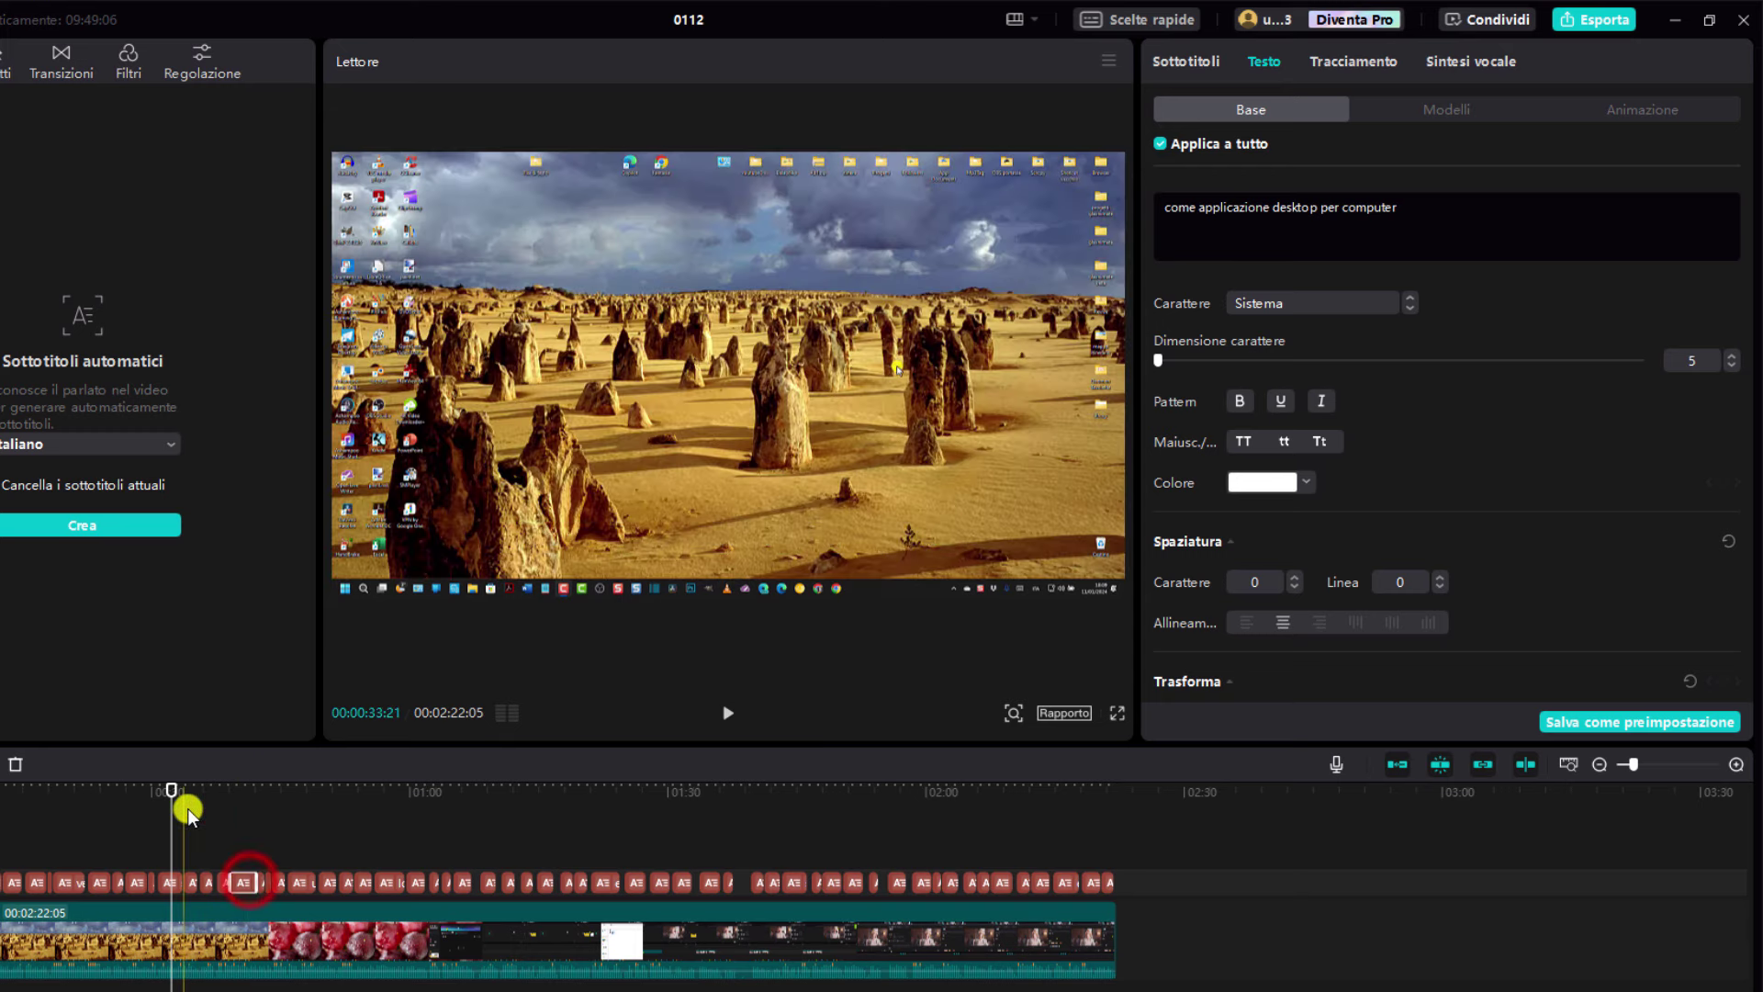
drag(173, 788, 247, 788)
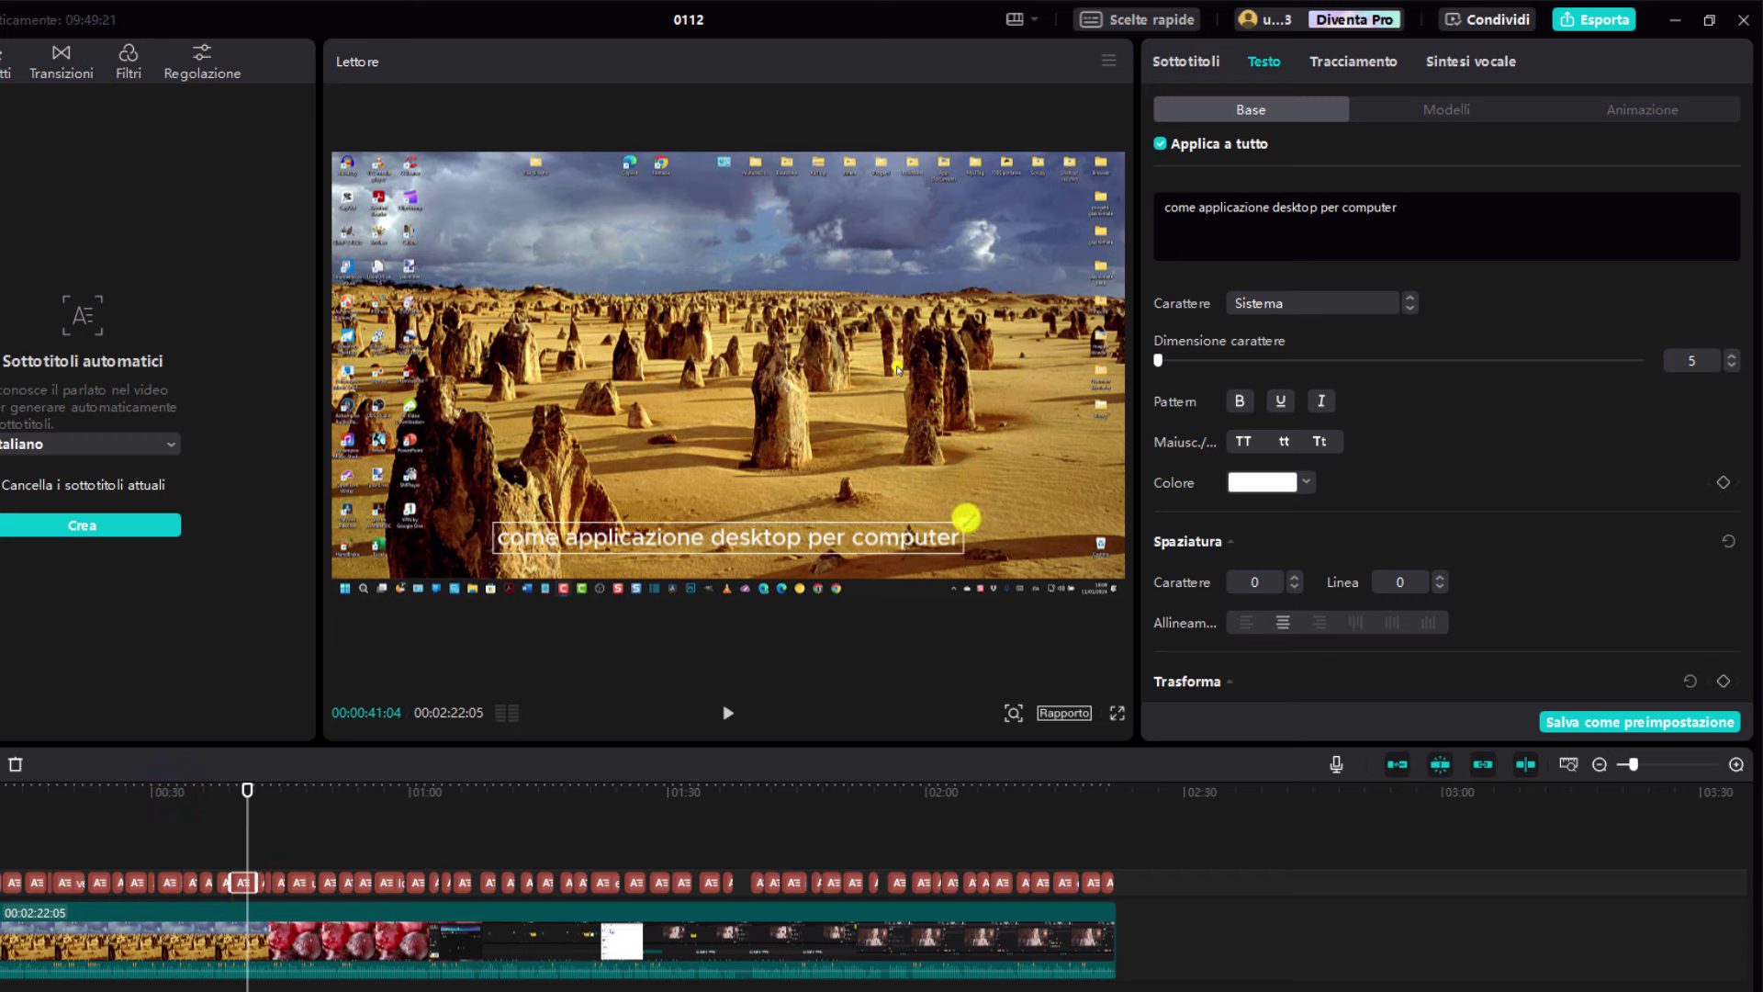
drag(965, 518, 1011, 508)
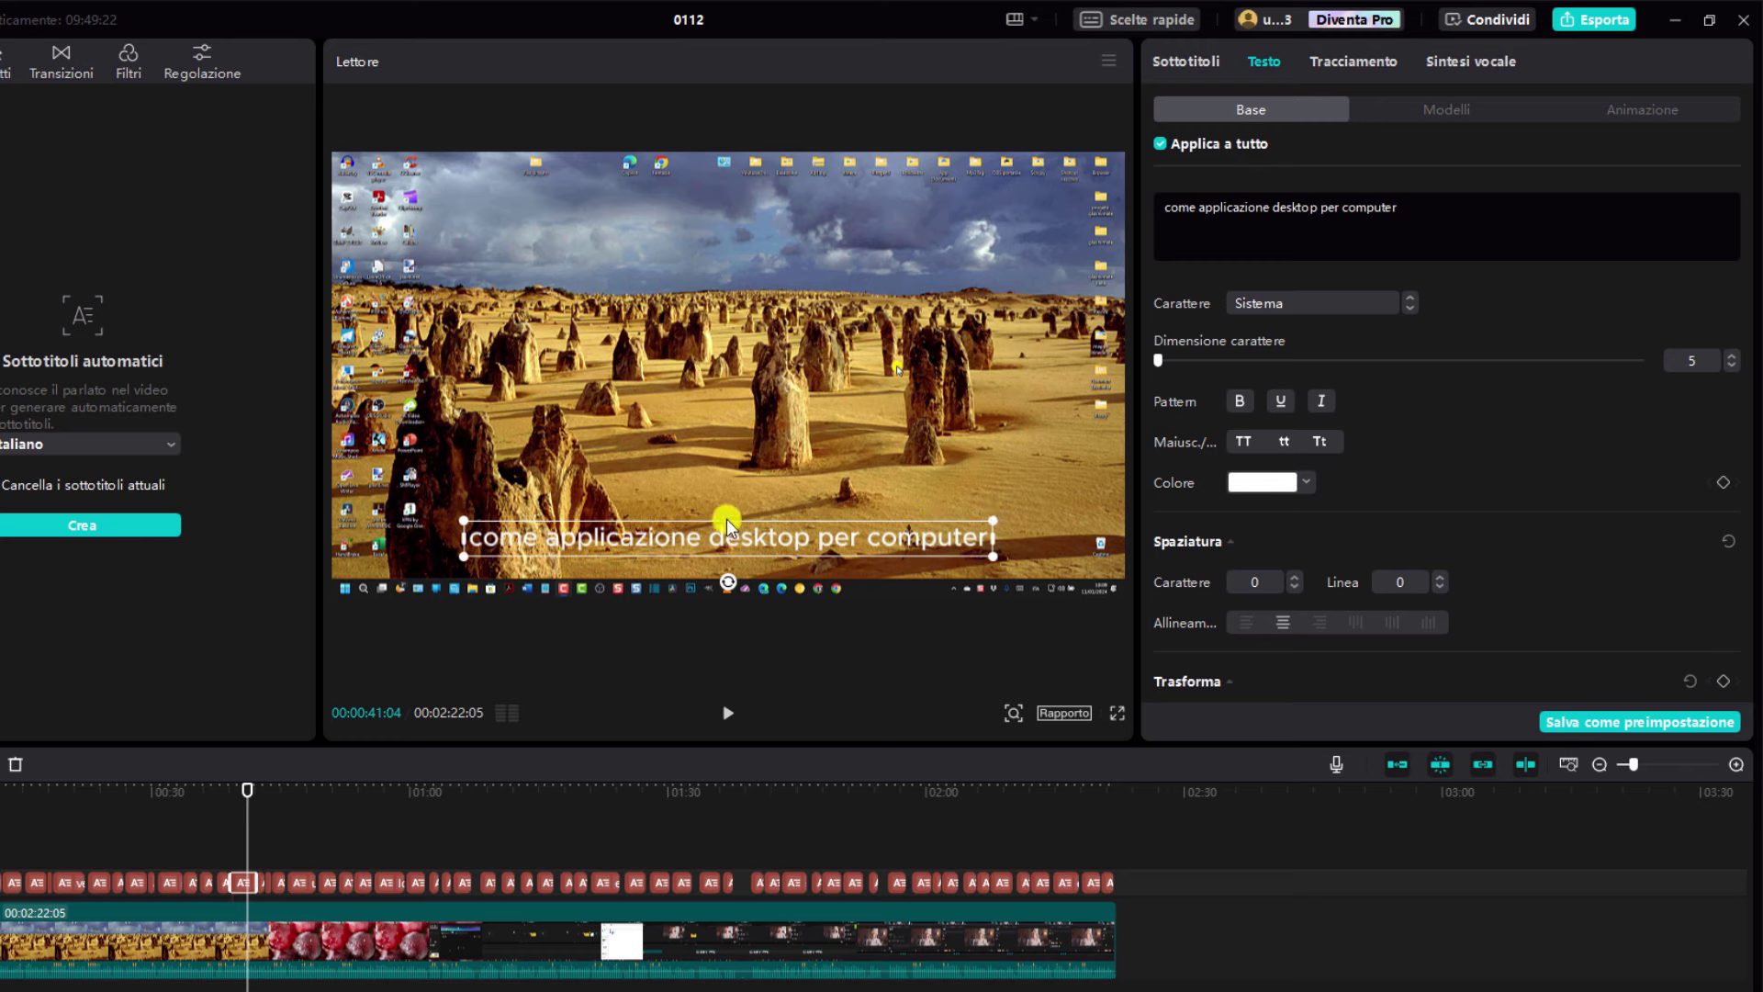
mouse_move(726, 525)
mouse_down()
mouse_move(740, 209)
mouse_move(751, 566)
mouse_move(744, 531)
mouse_up()
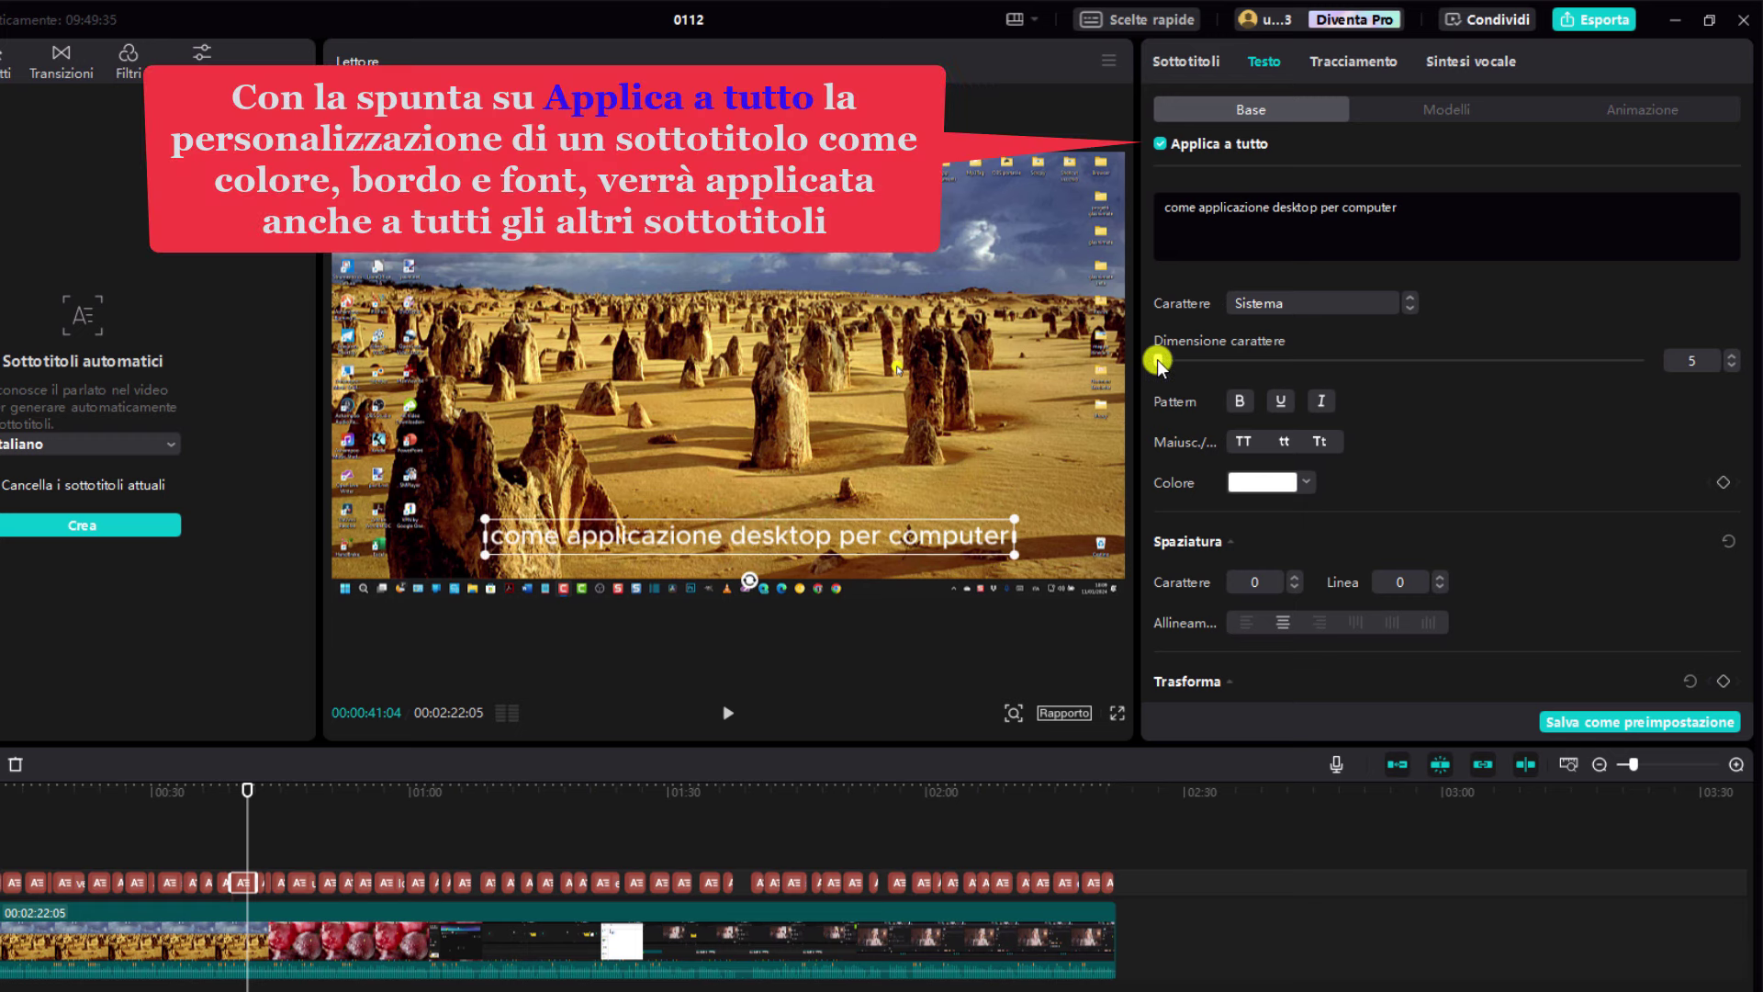
- Set the text colour of all subtitles to red with hex value EE0B0B
drag(1157, 360, 1157, 356)
click(1252, 481)
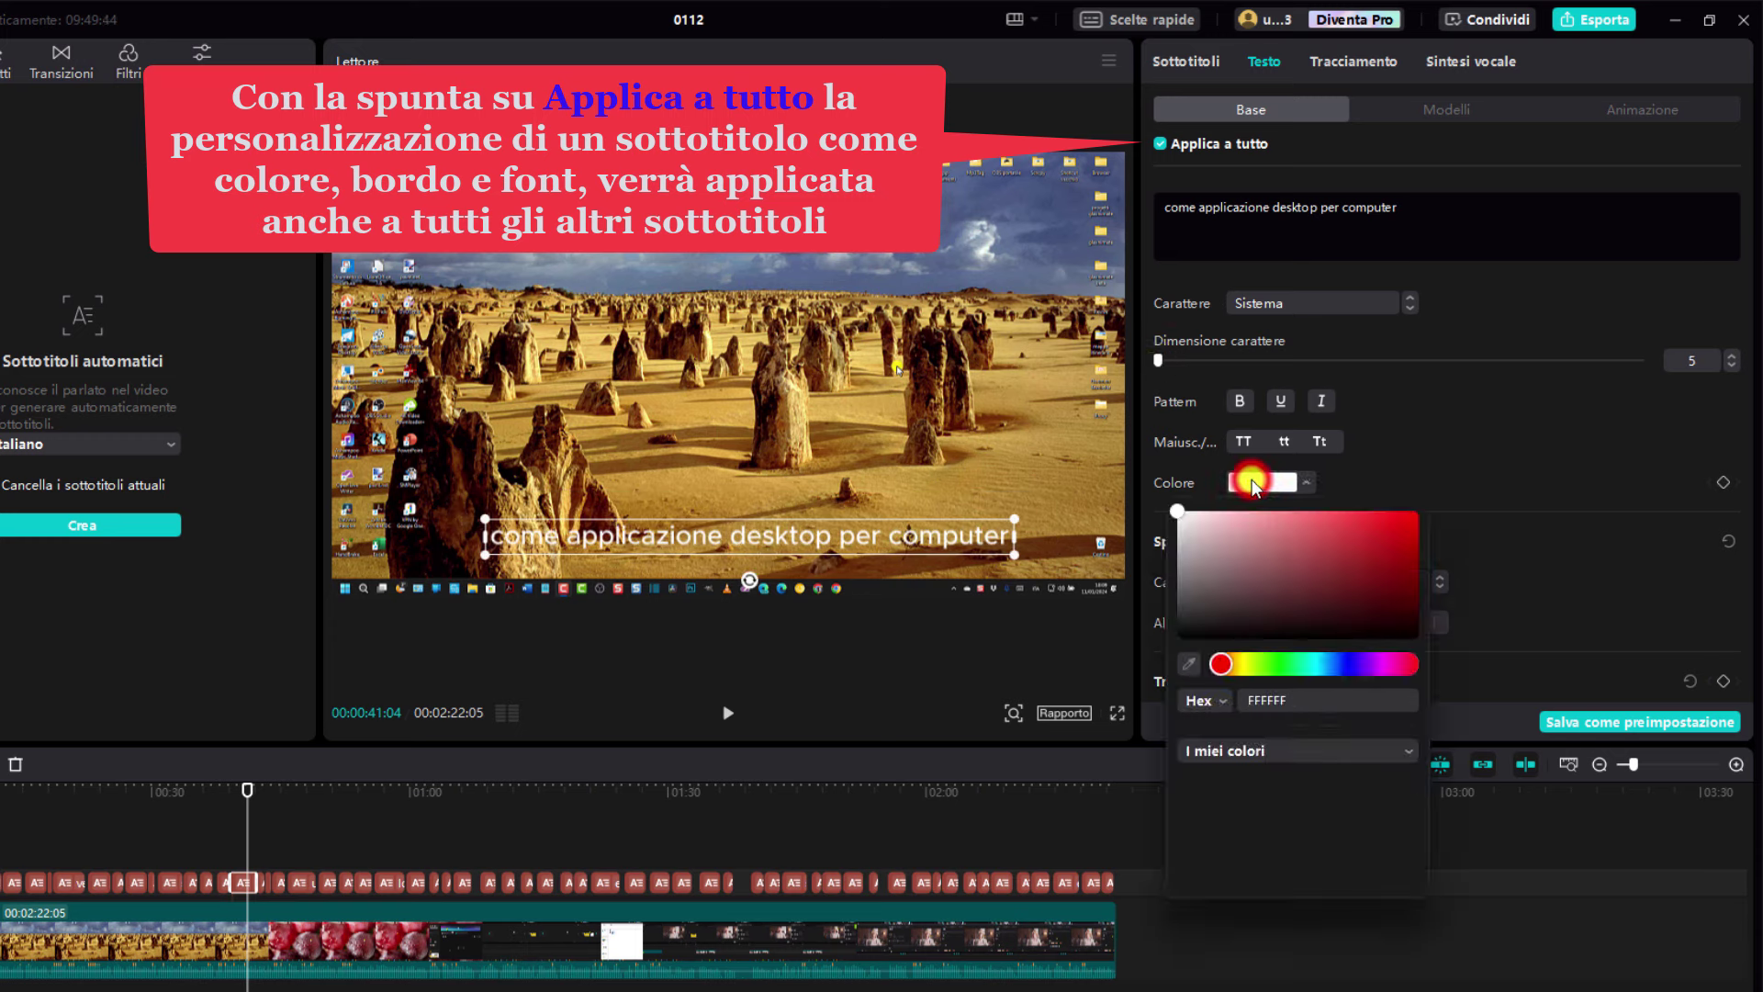
click(1408, 520)
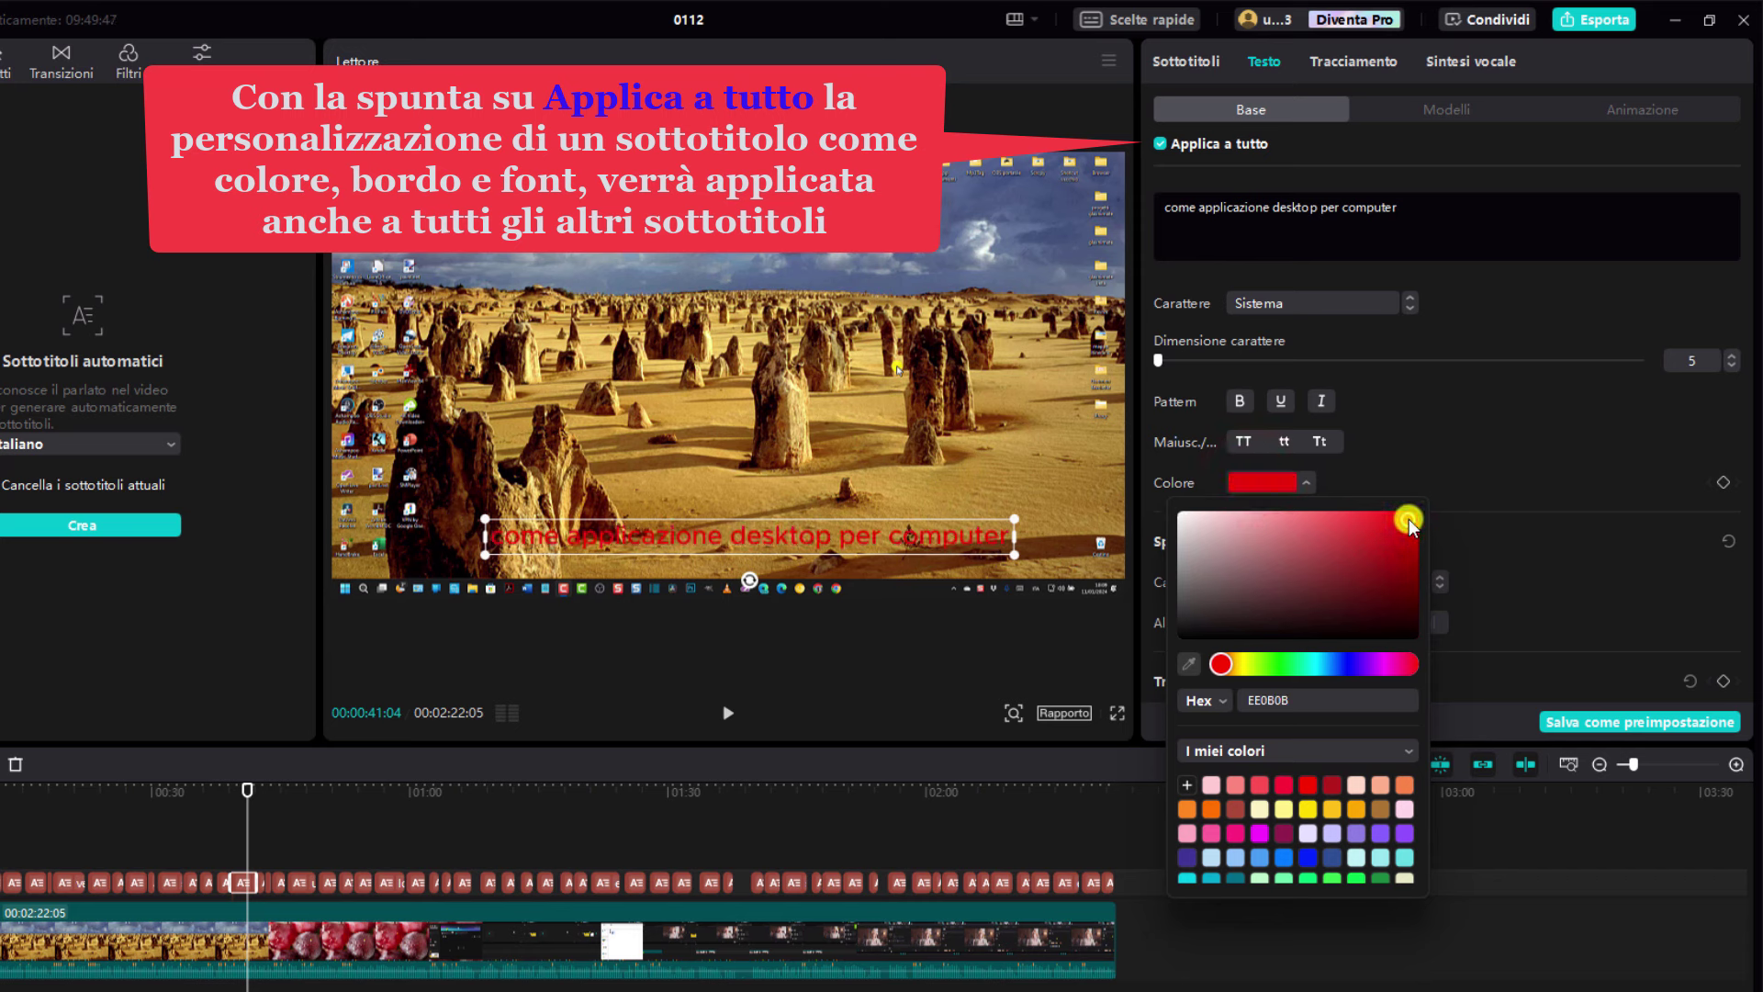
click(1271, 489)
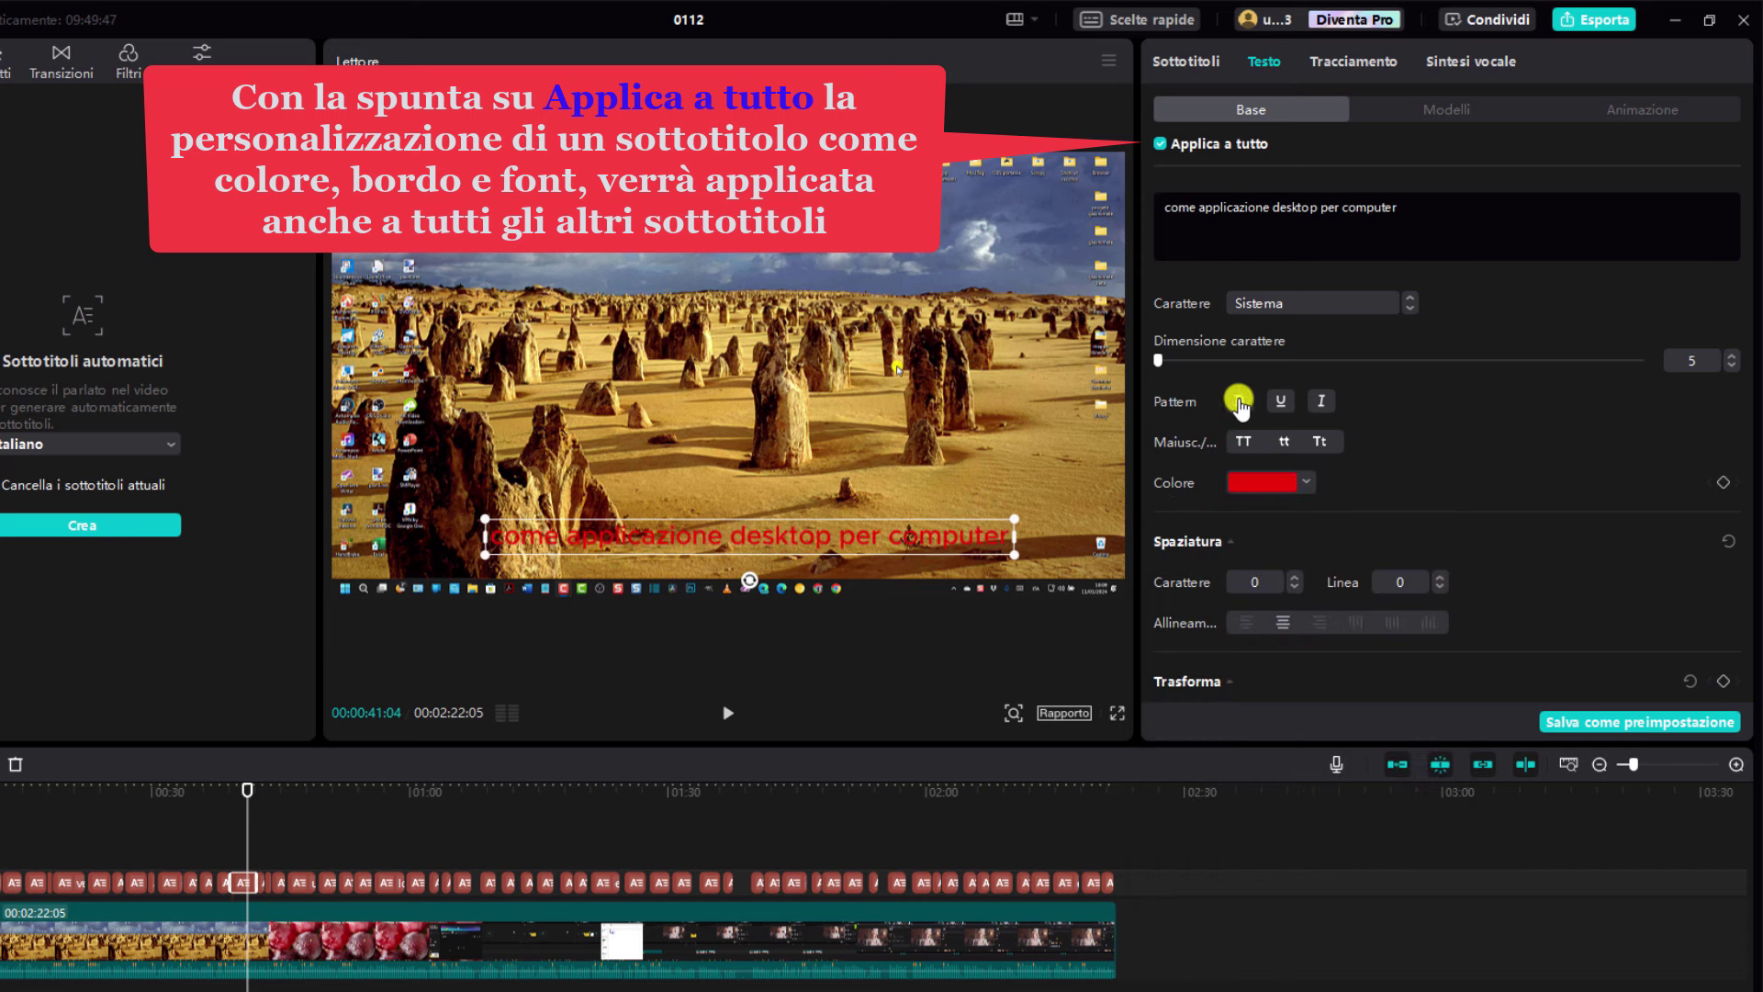
- Try the bold, underline and italic styles on the subtitle text and turn them off again
click(1240, 402)
click(1287, 402)
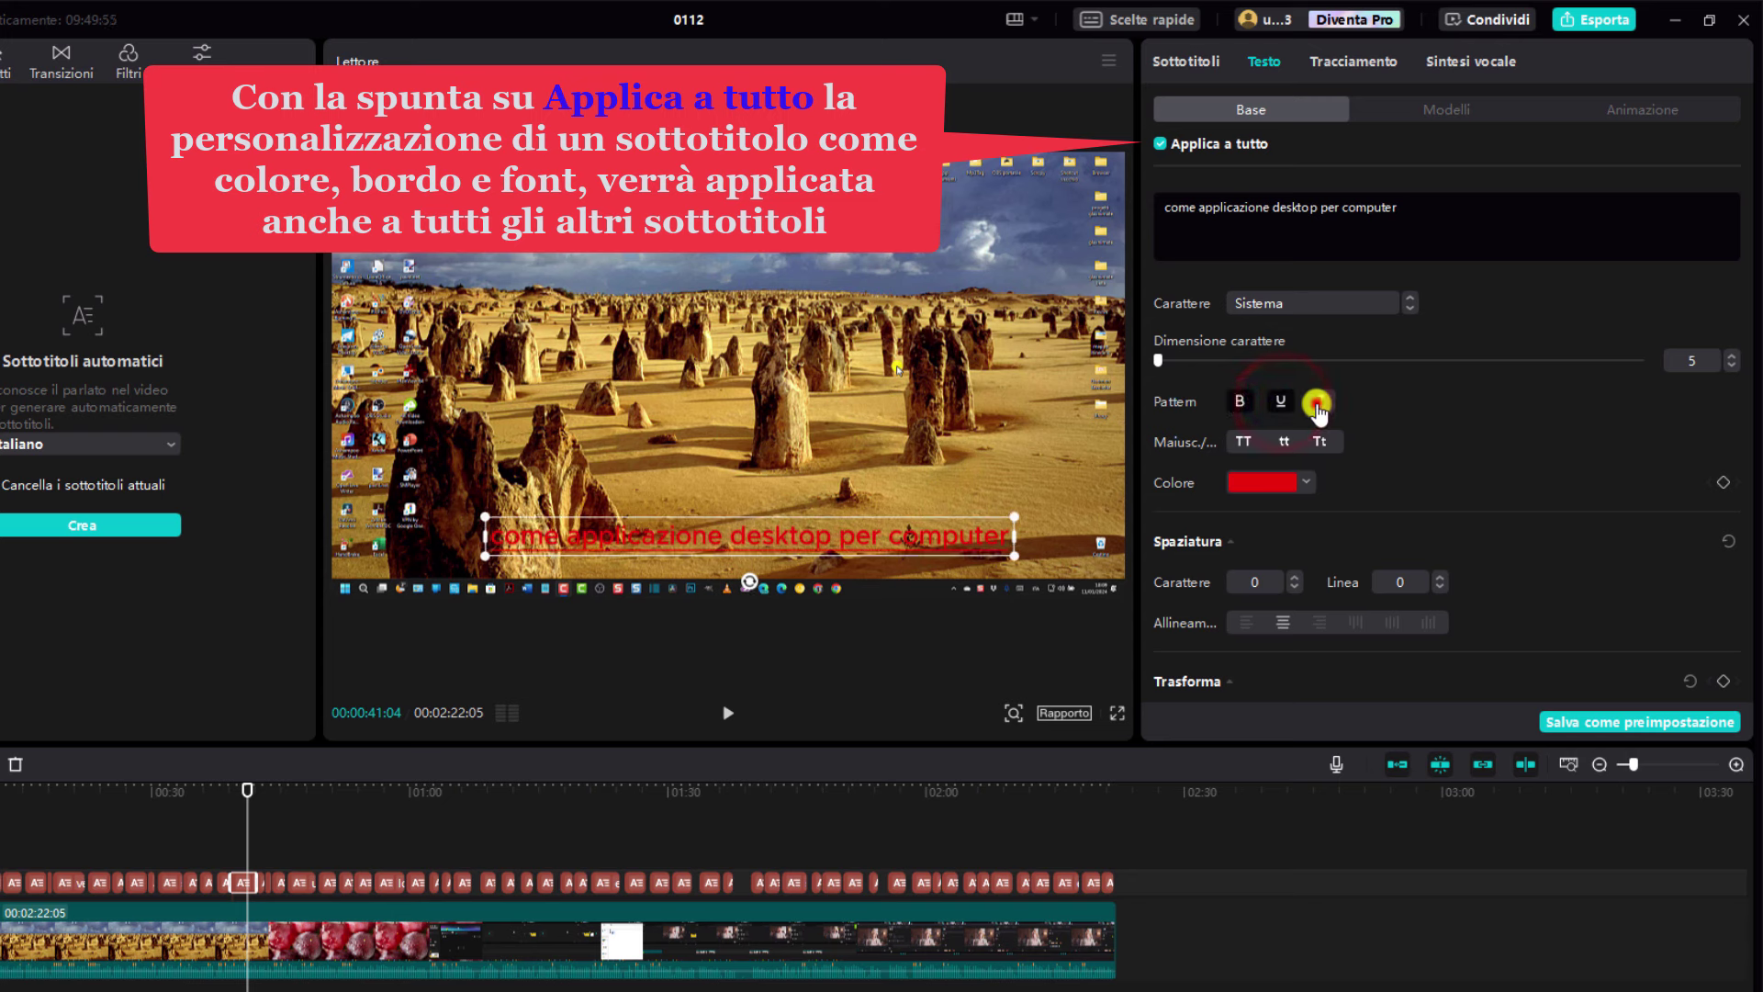
click(1250, 404)
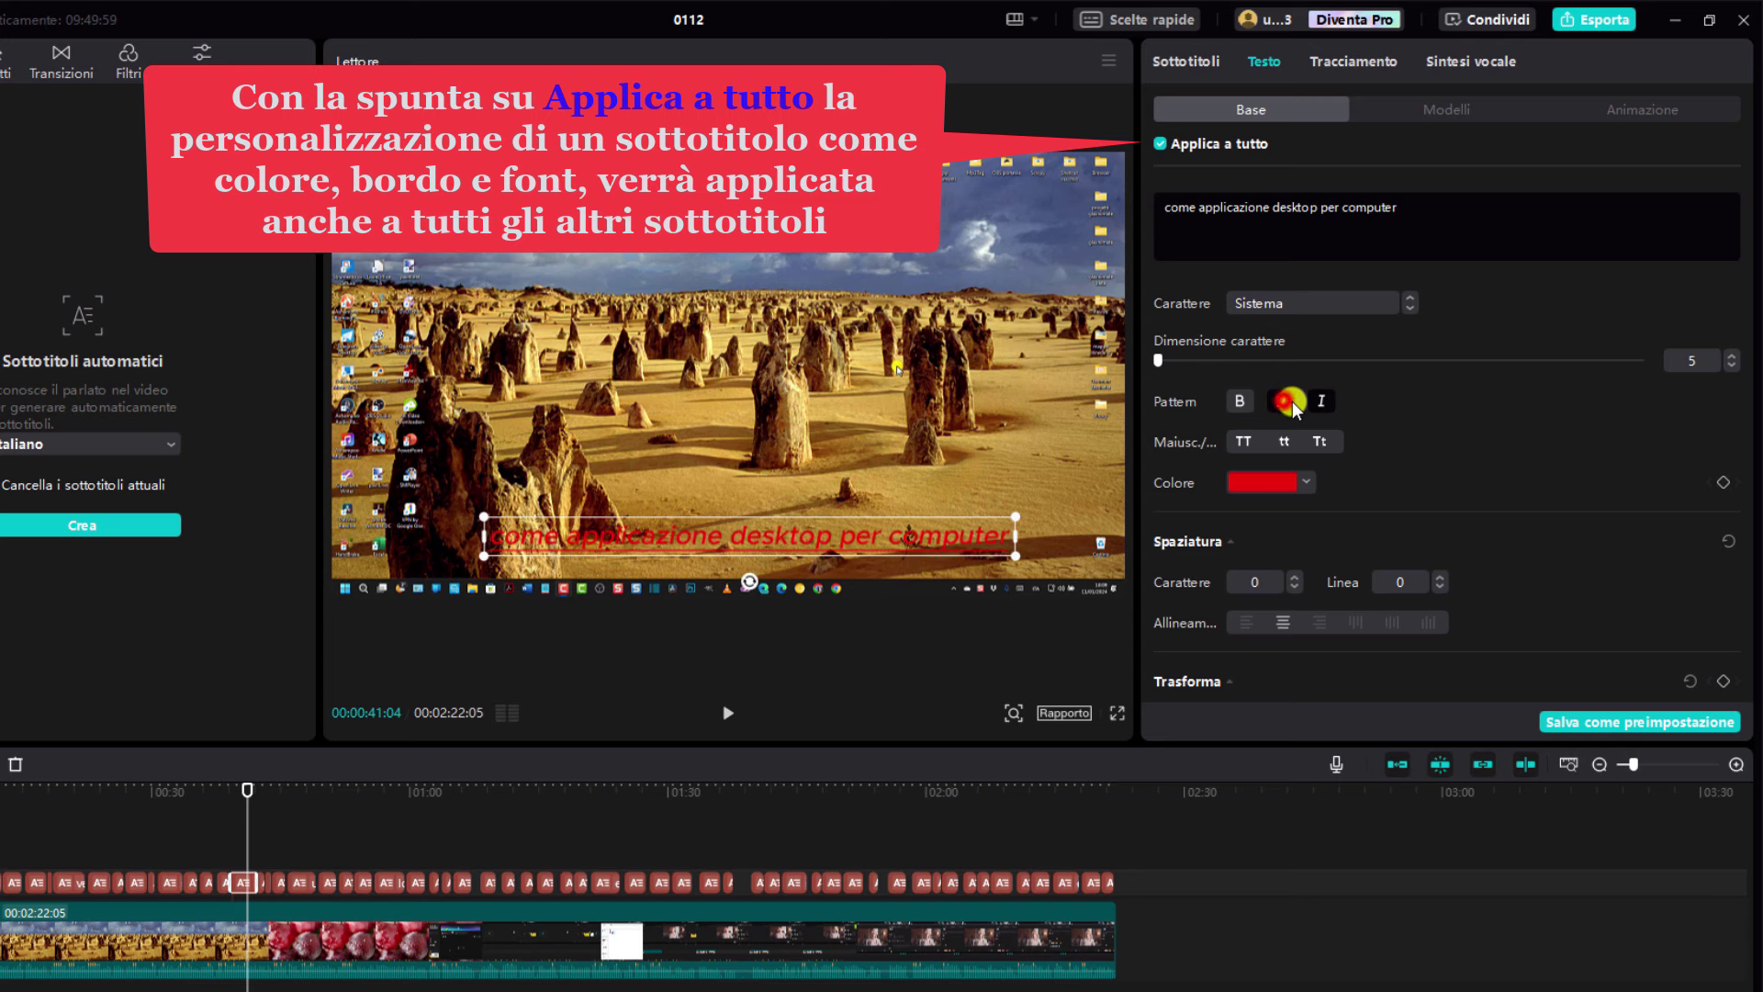
click(1323, 402)
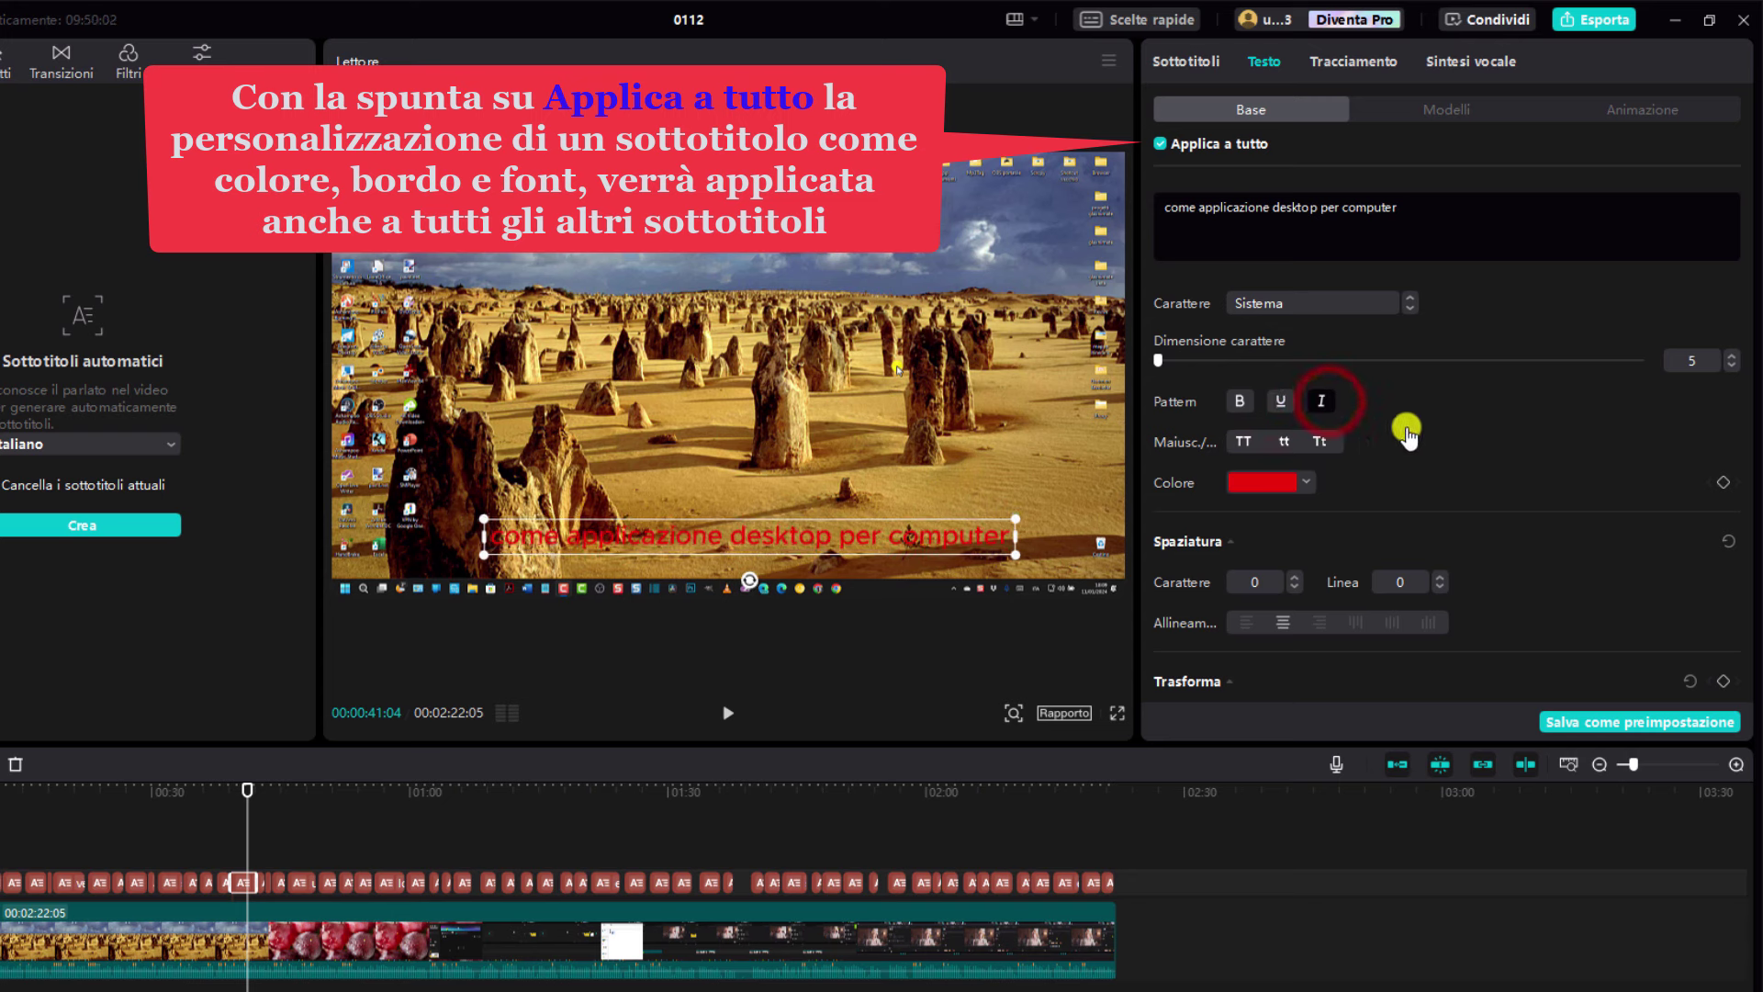
- Change the subtitle text colour to the pale yellow swatch from the saved colours
click(1243, 483)
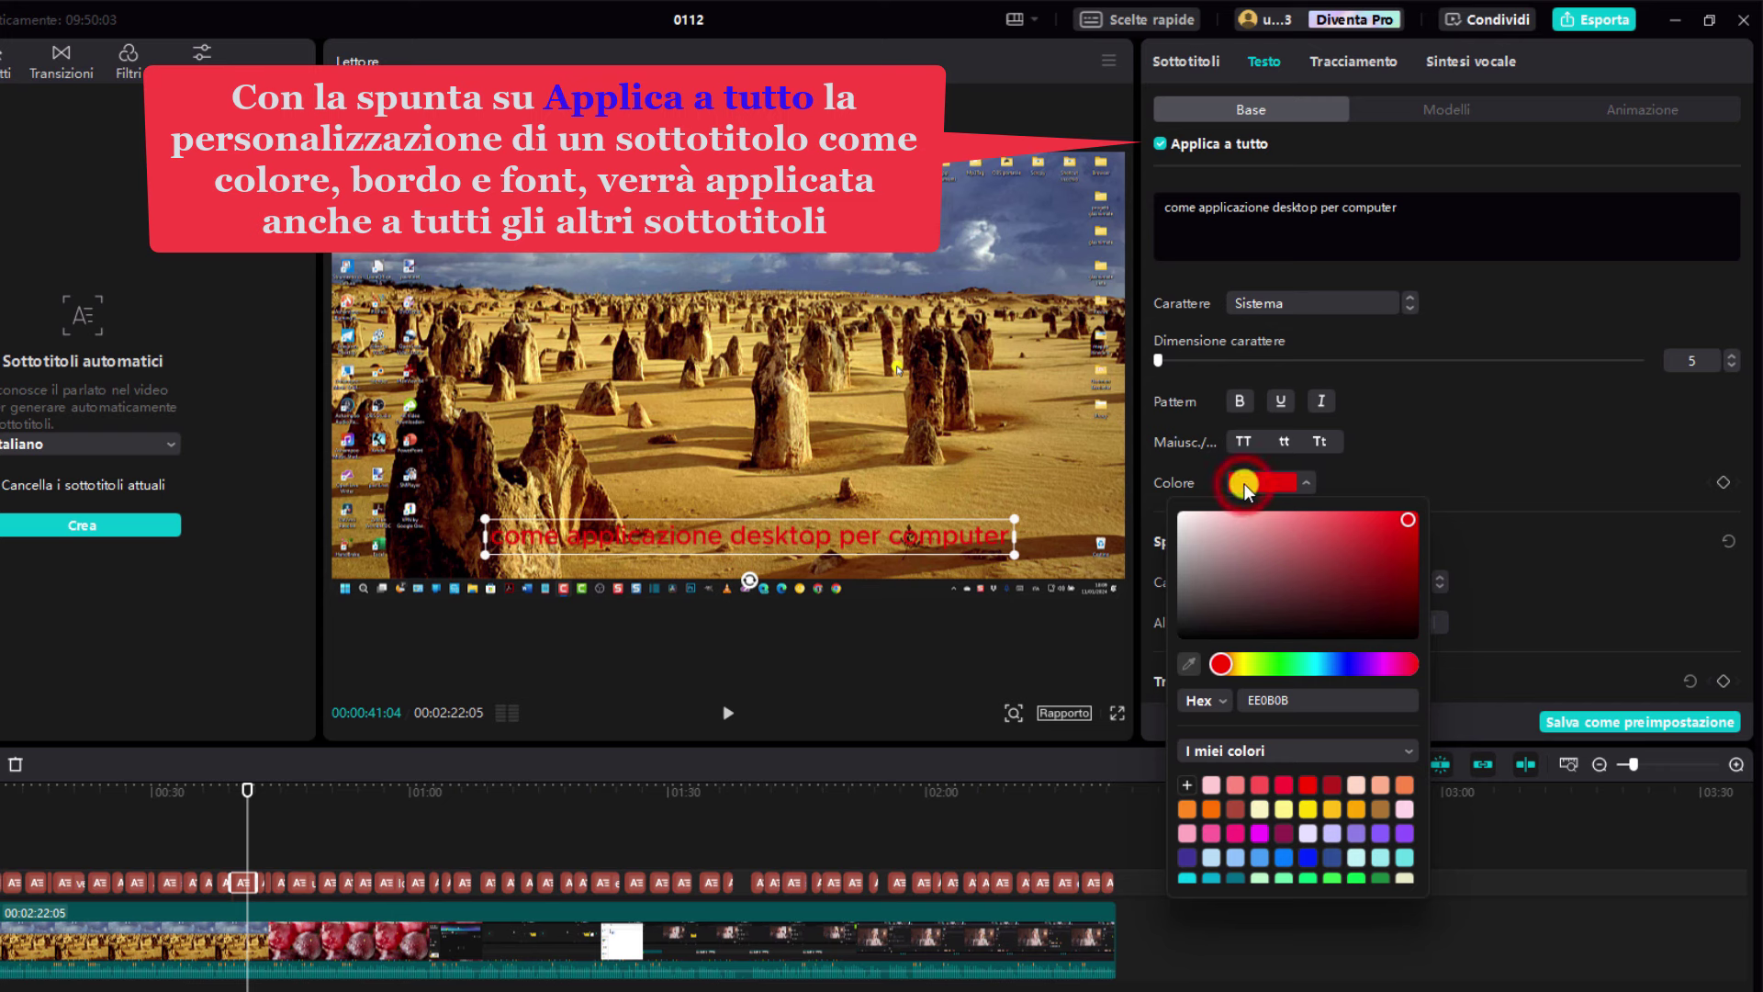
click(1182, 514)
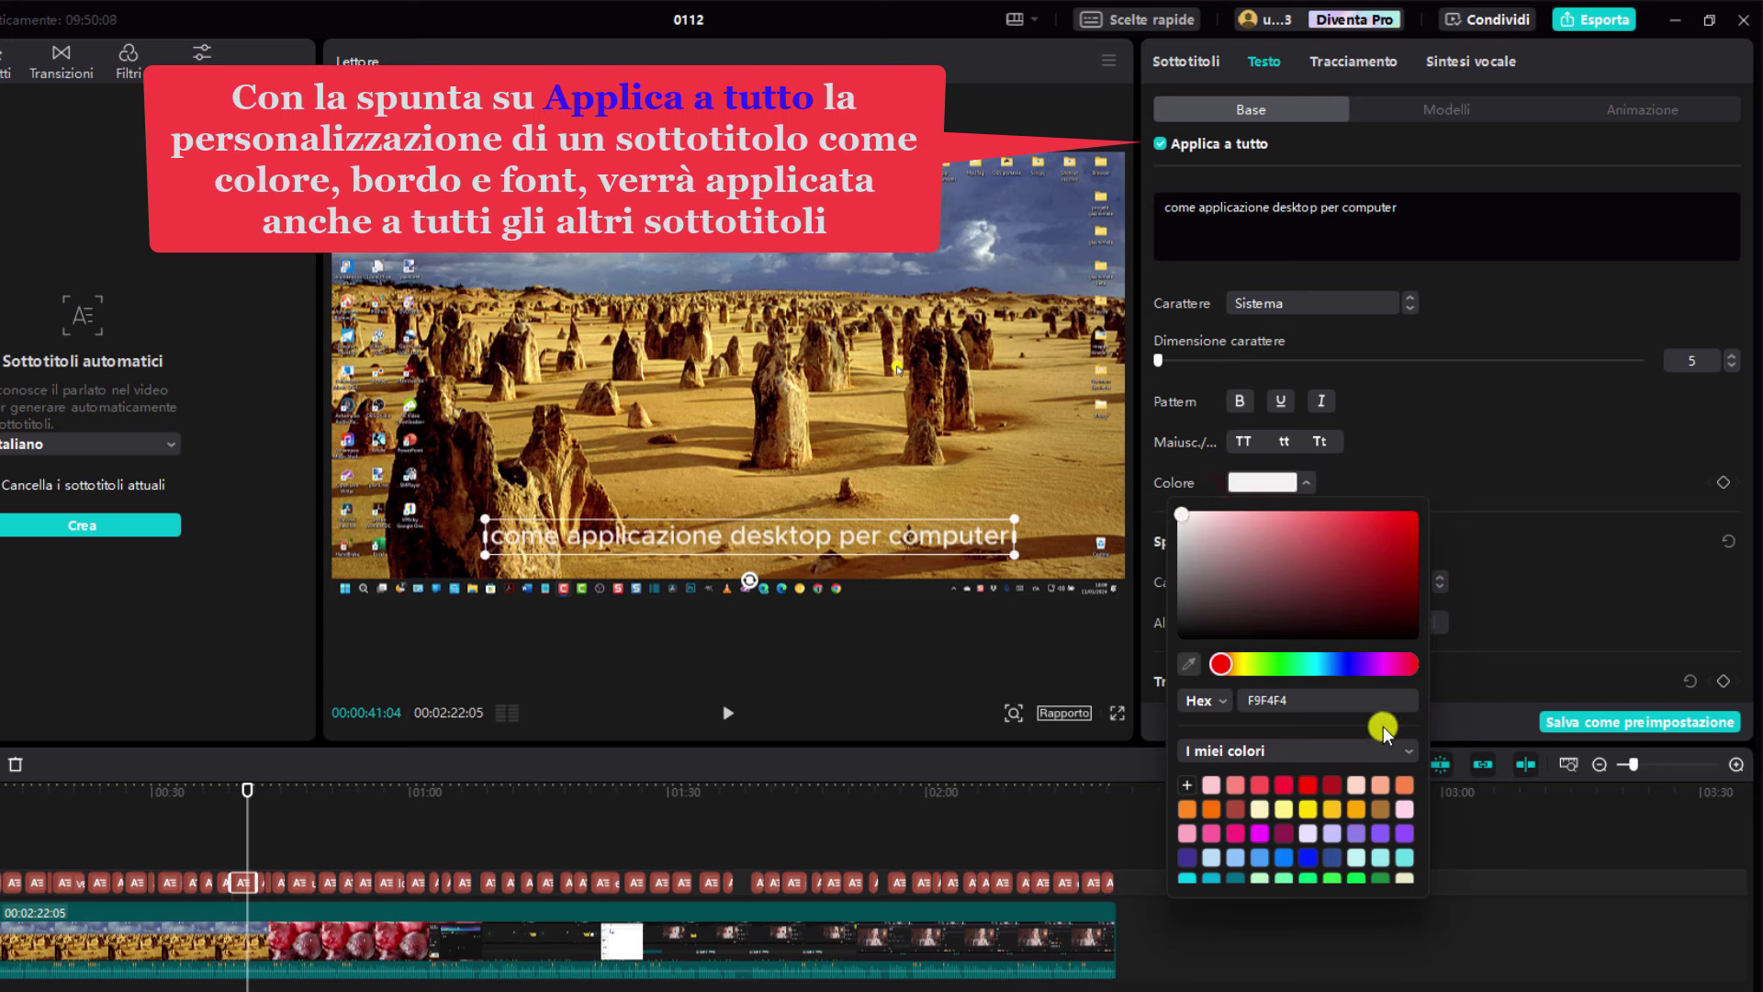
click(1260, 808)
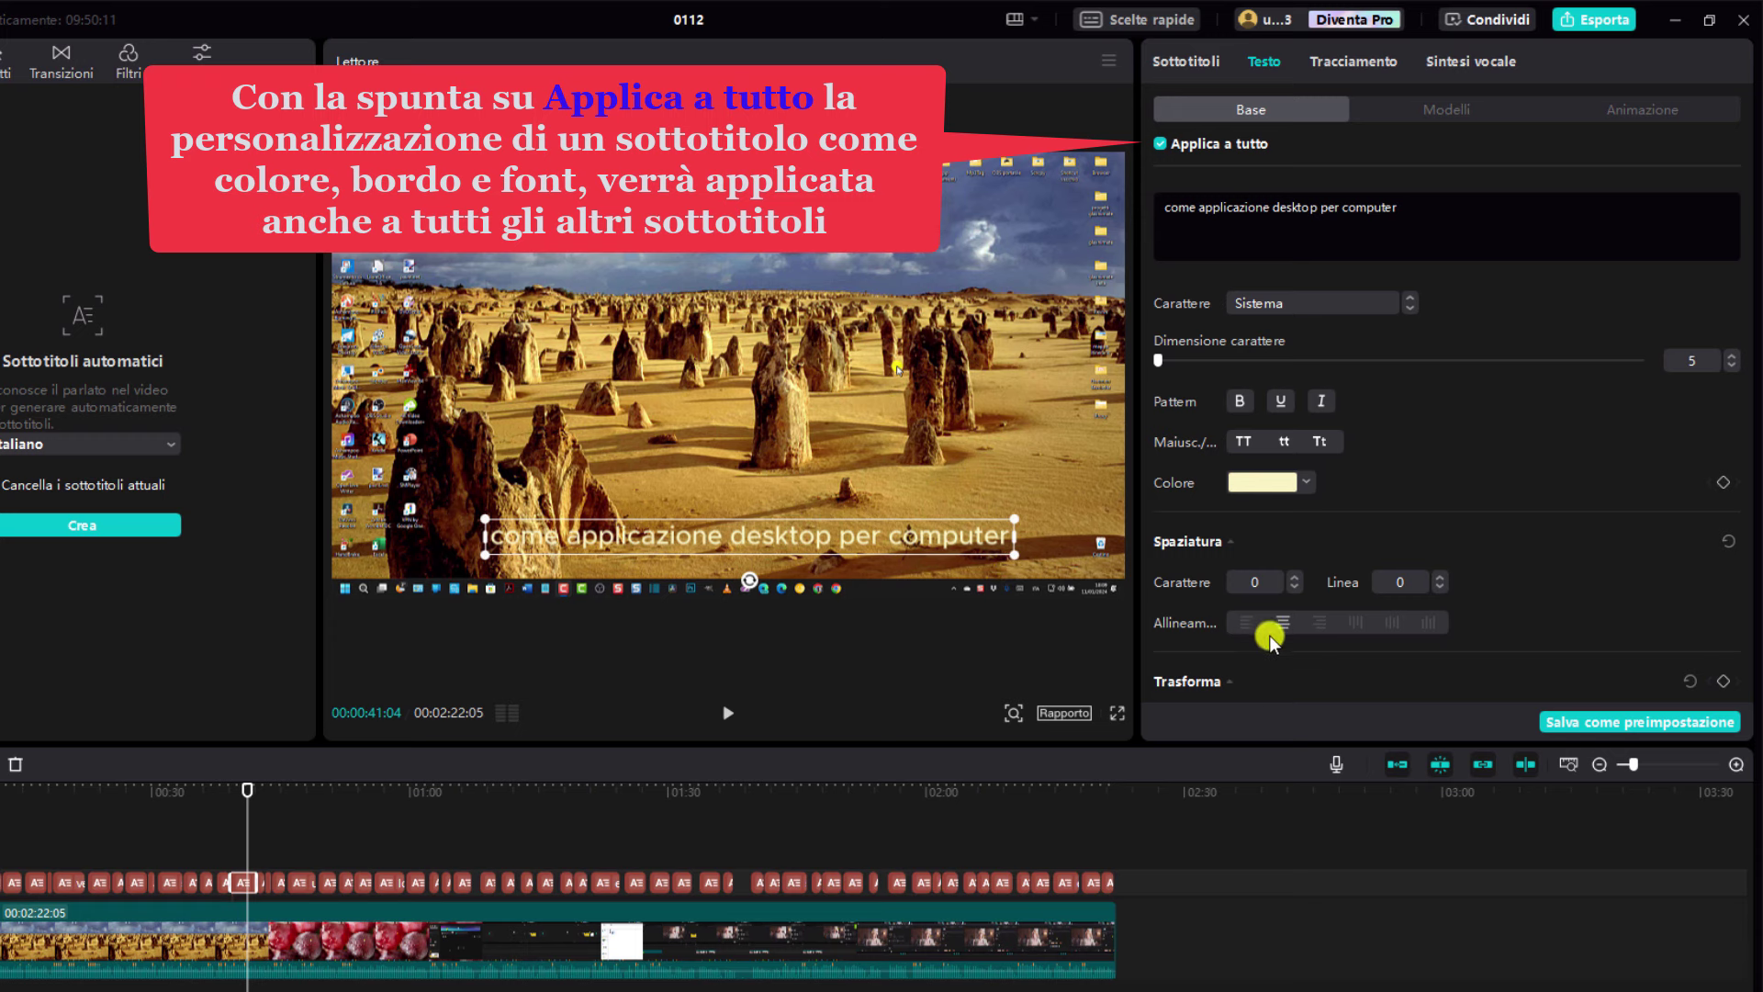
- Align the subtitle text to the left and set its scale to 113%
scroll(1269, 635, down, 5)
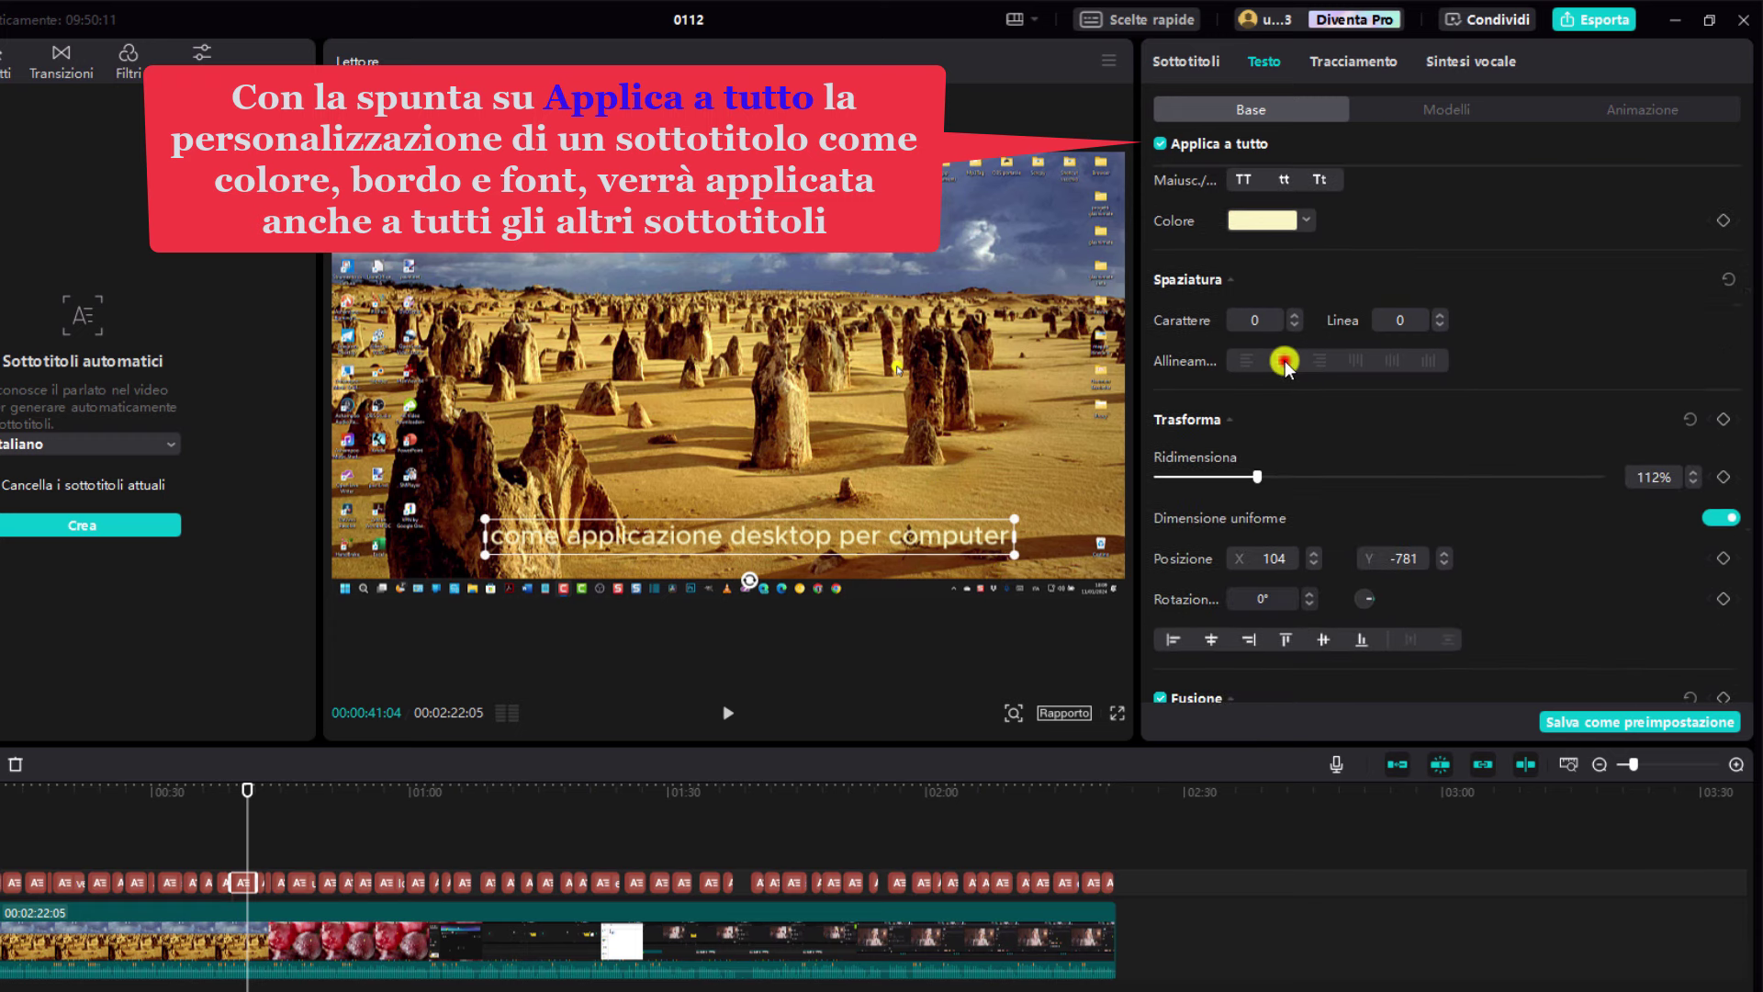
click(1285, 360)
click(1243, 360)
drag(1254, 478, 1258, 476)
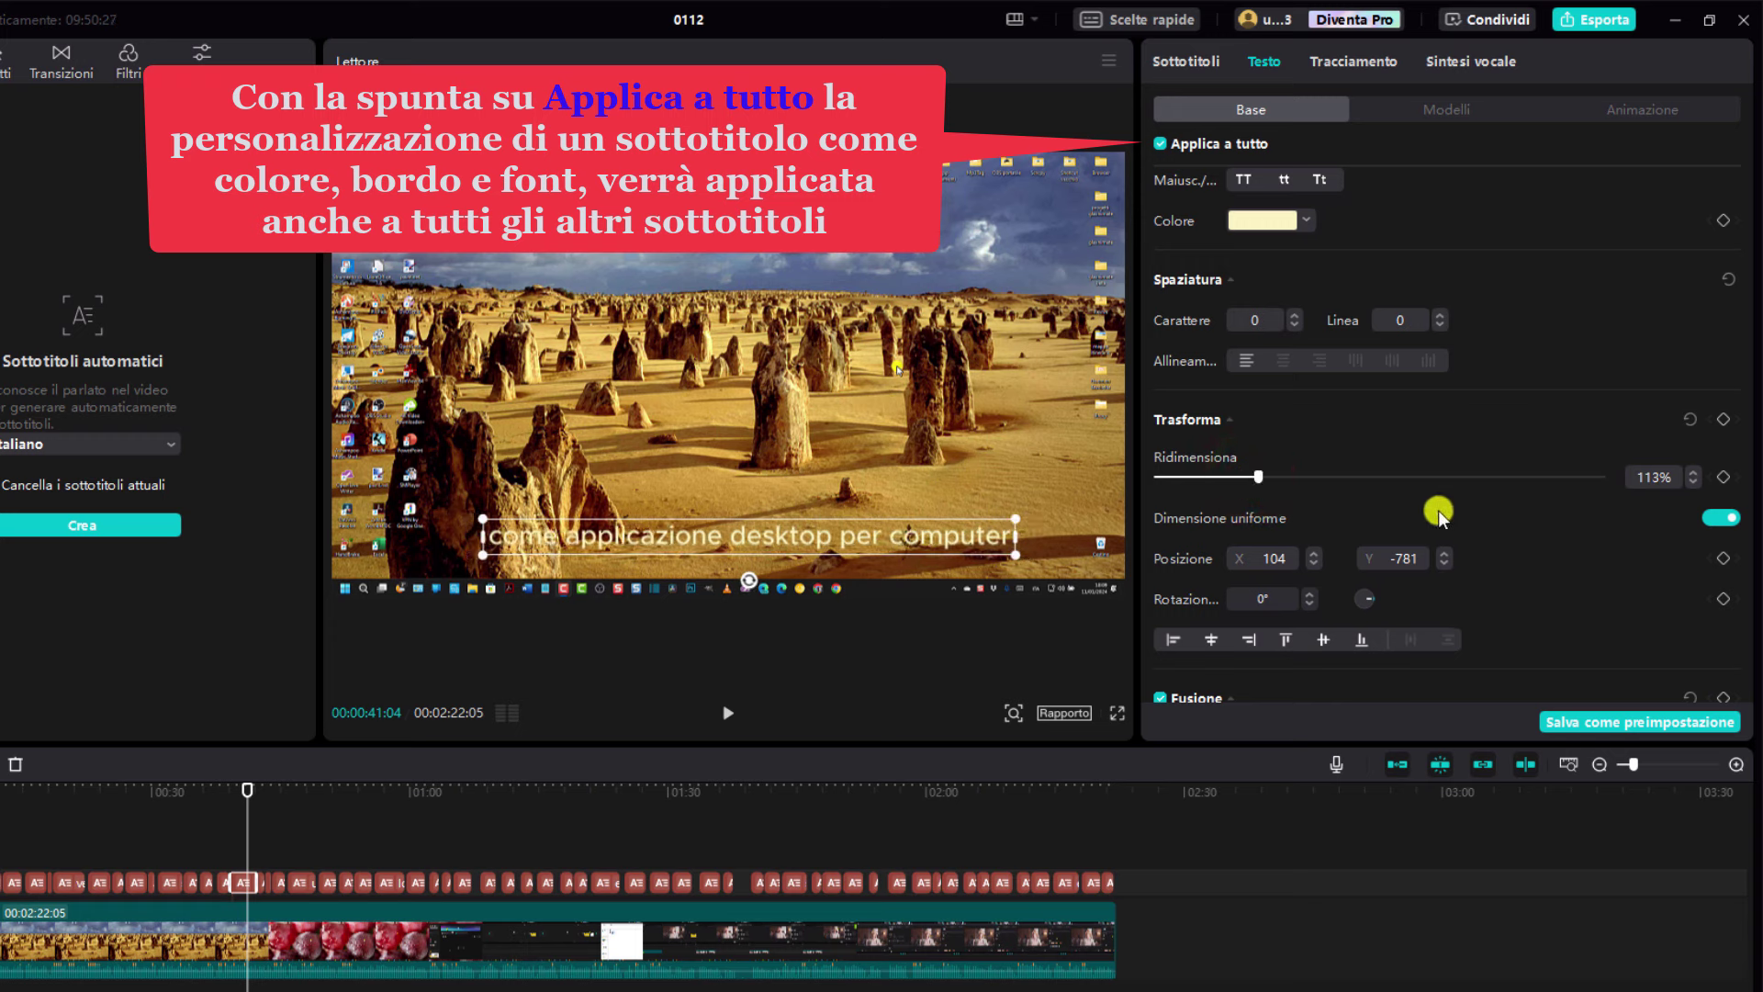
- Try a lower opacity for the subtitle text and restore it to 100%
scroll(1438, 510, down, 5)
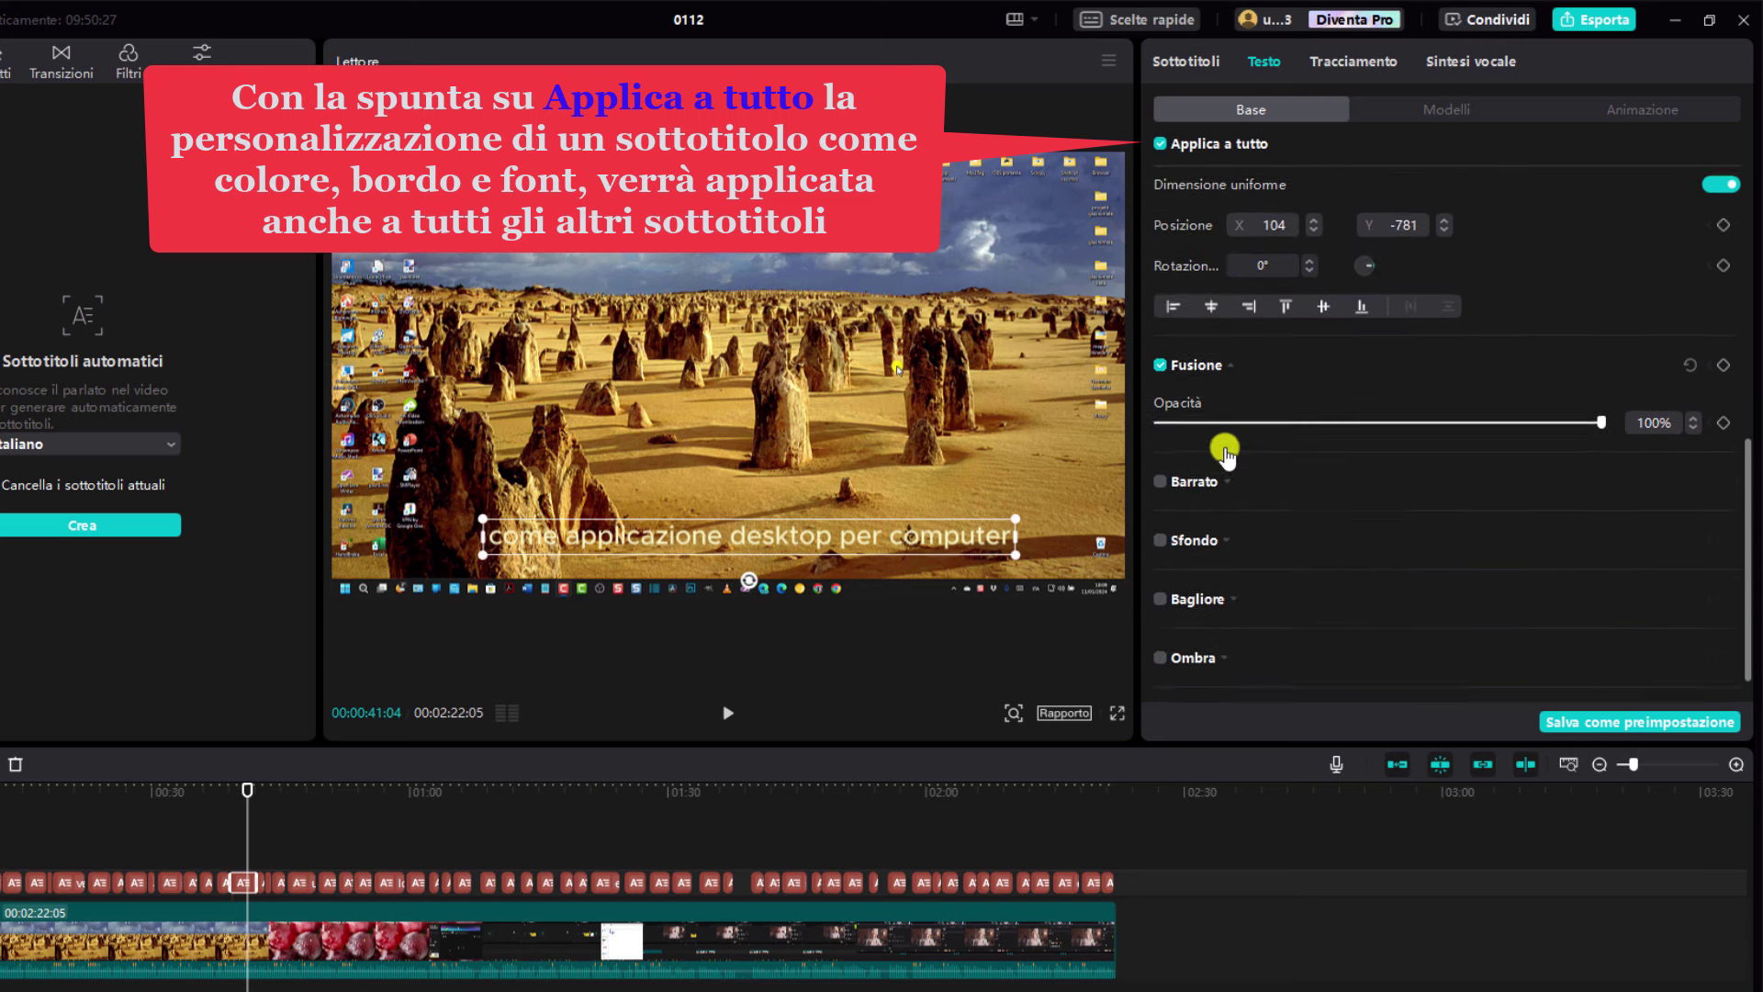
scroll(1224, 452, down, 1)
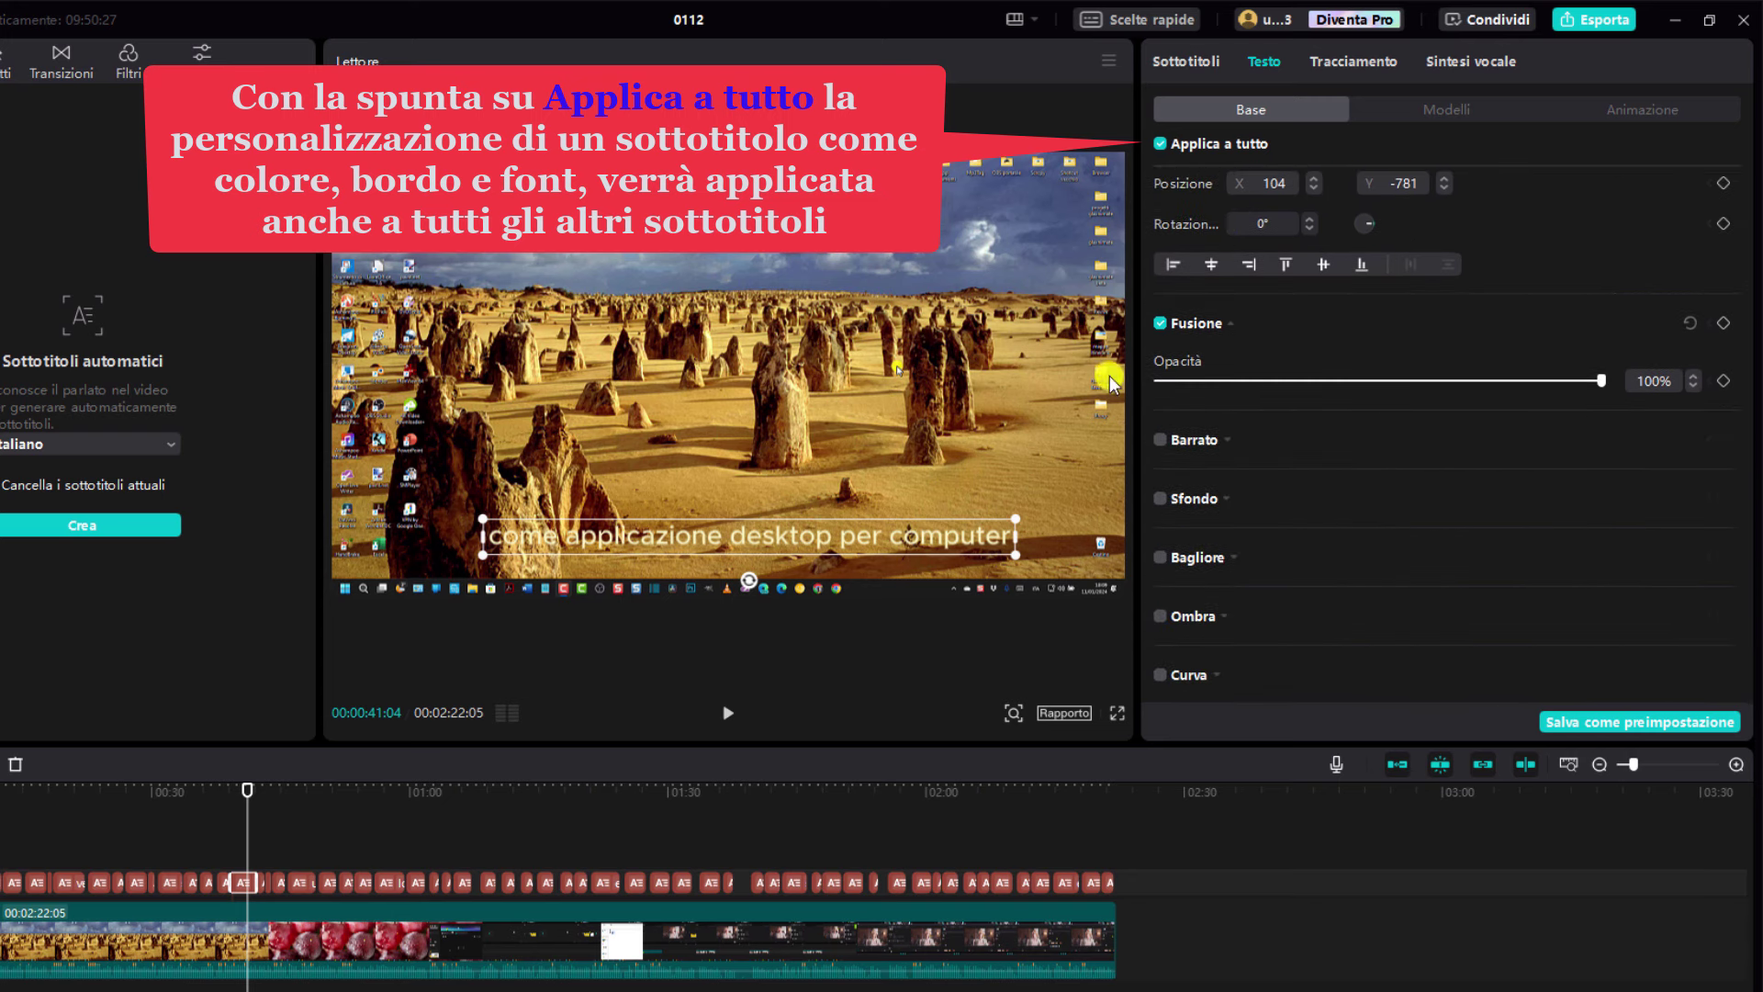
drag(1603, 381, 1566, 408)
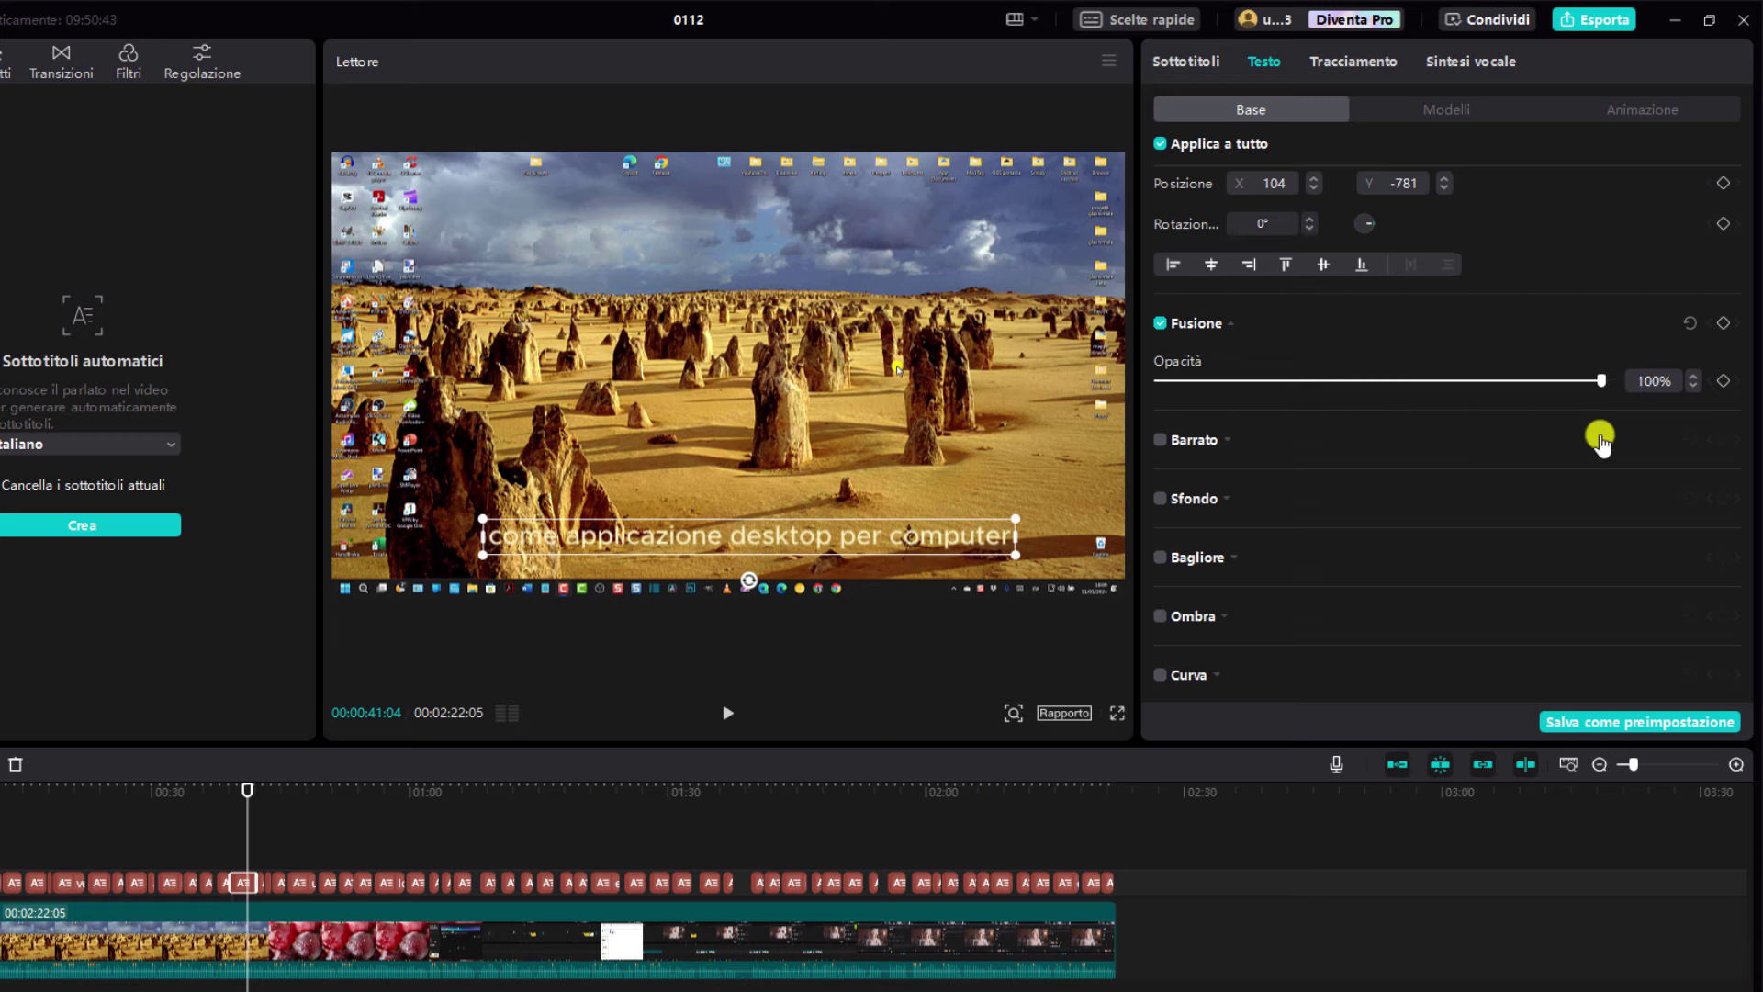
- Add a black outline (Barrato) to the subtitle text with a thickness of 42
click(1161, 440)
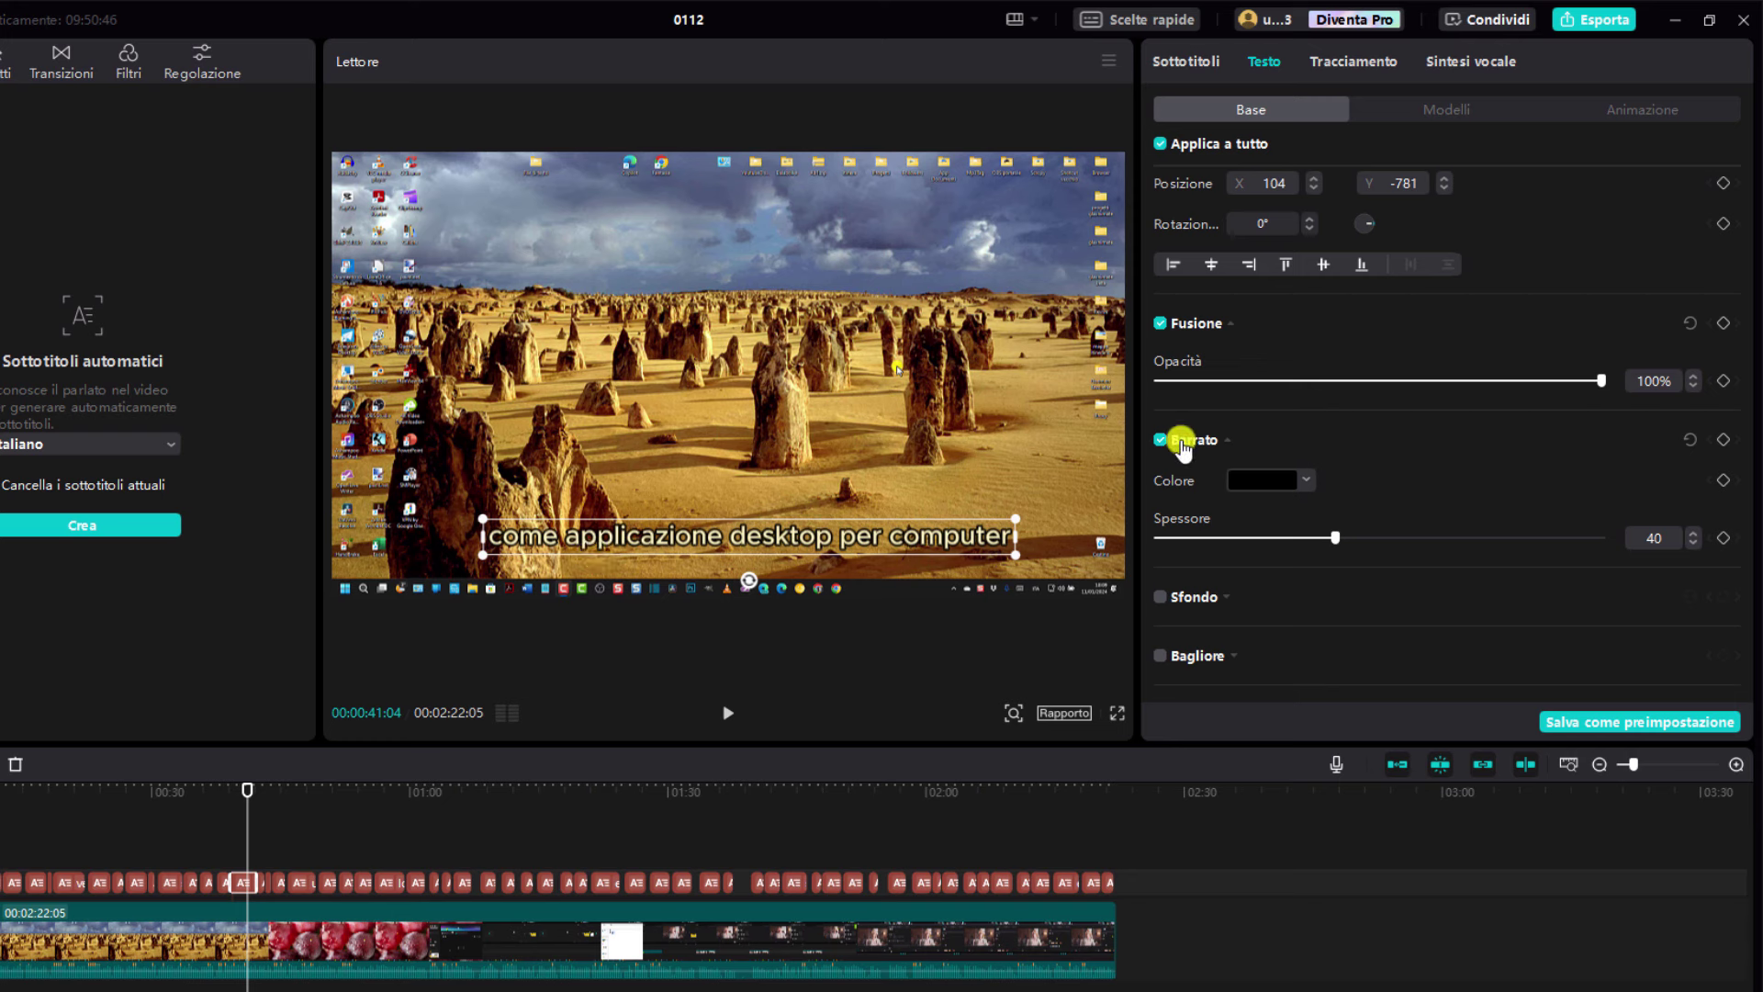
click(1278, 478)
click(1278, 478)
mouse_move(1343, 539)
mouse_down()
mouse_move(1496, 554)
mouse_move(1319, 554)
mouse_move(1372, 557)
mouse_up()
- Try a light green (84EA7C) background behind the subtitle text and turn the background off again
scroll(1346, 584, down, 2)
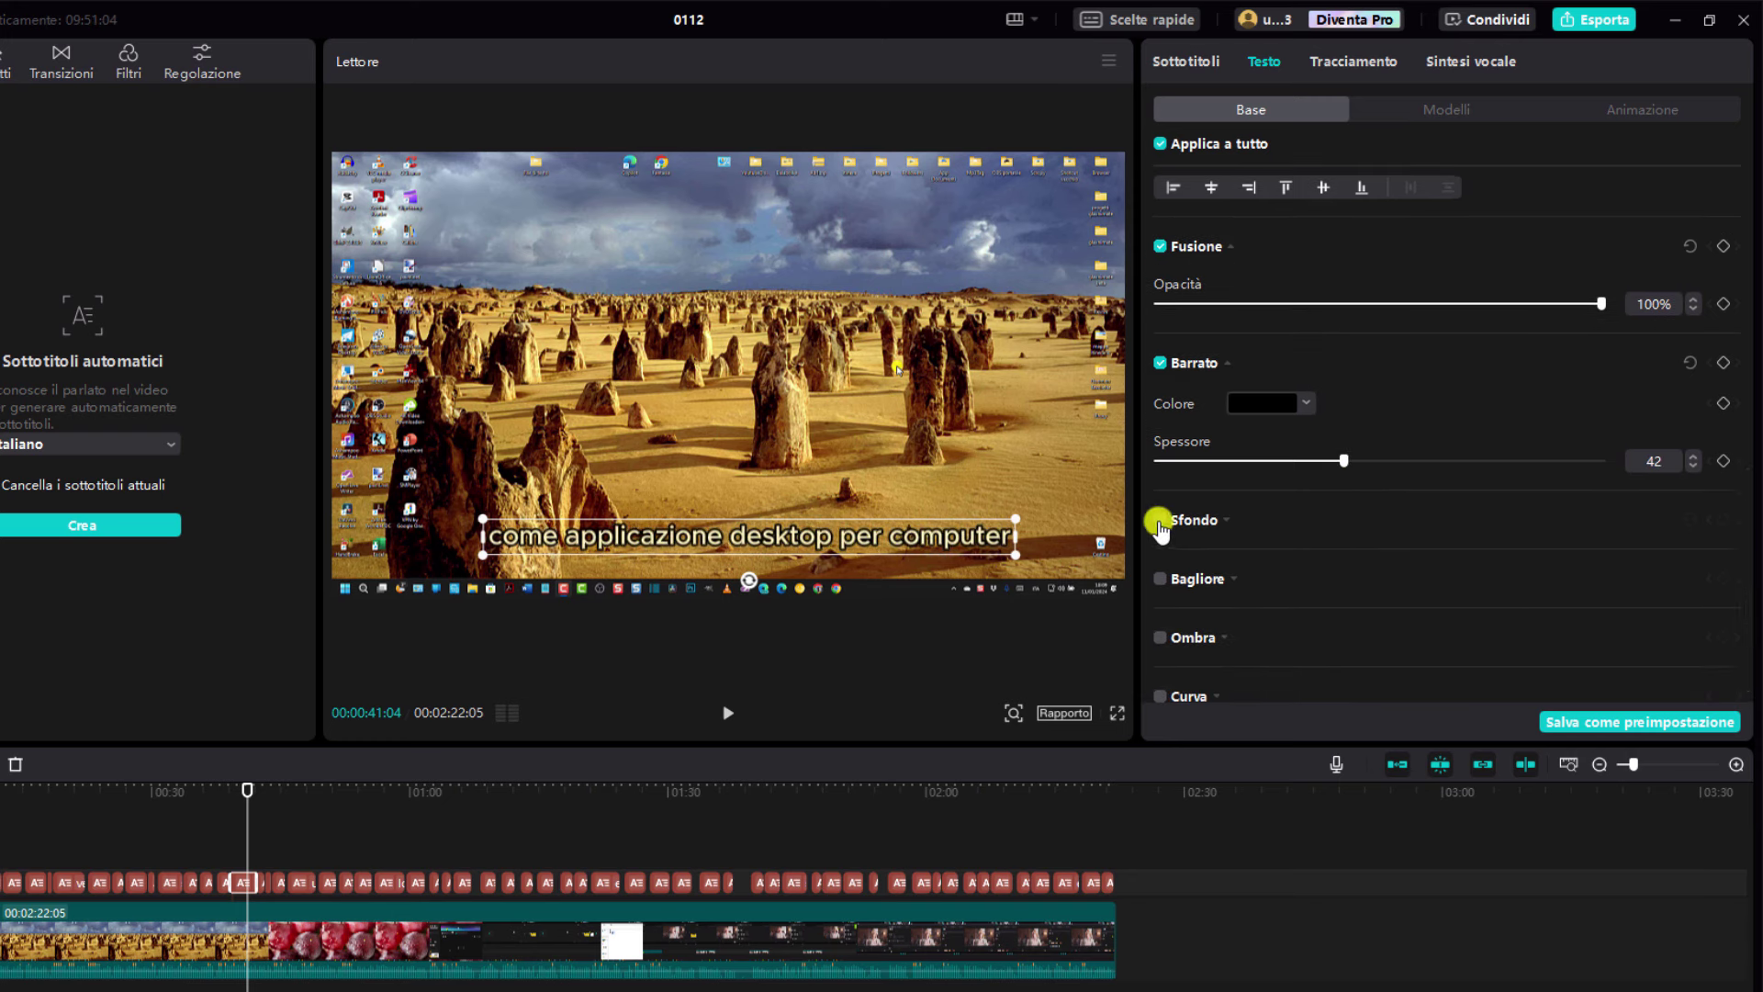
click(1160, 521)
scroll(1304, 566, down, 4)
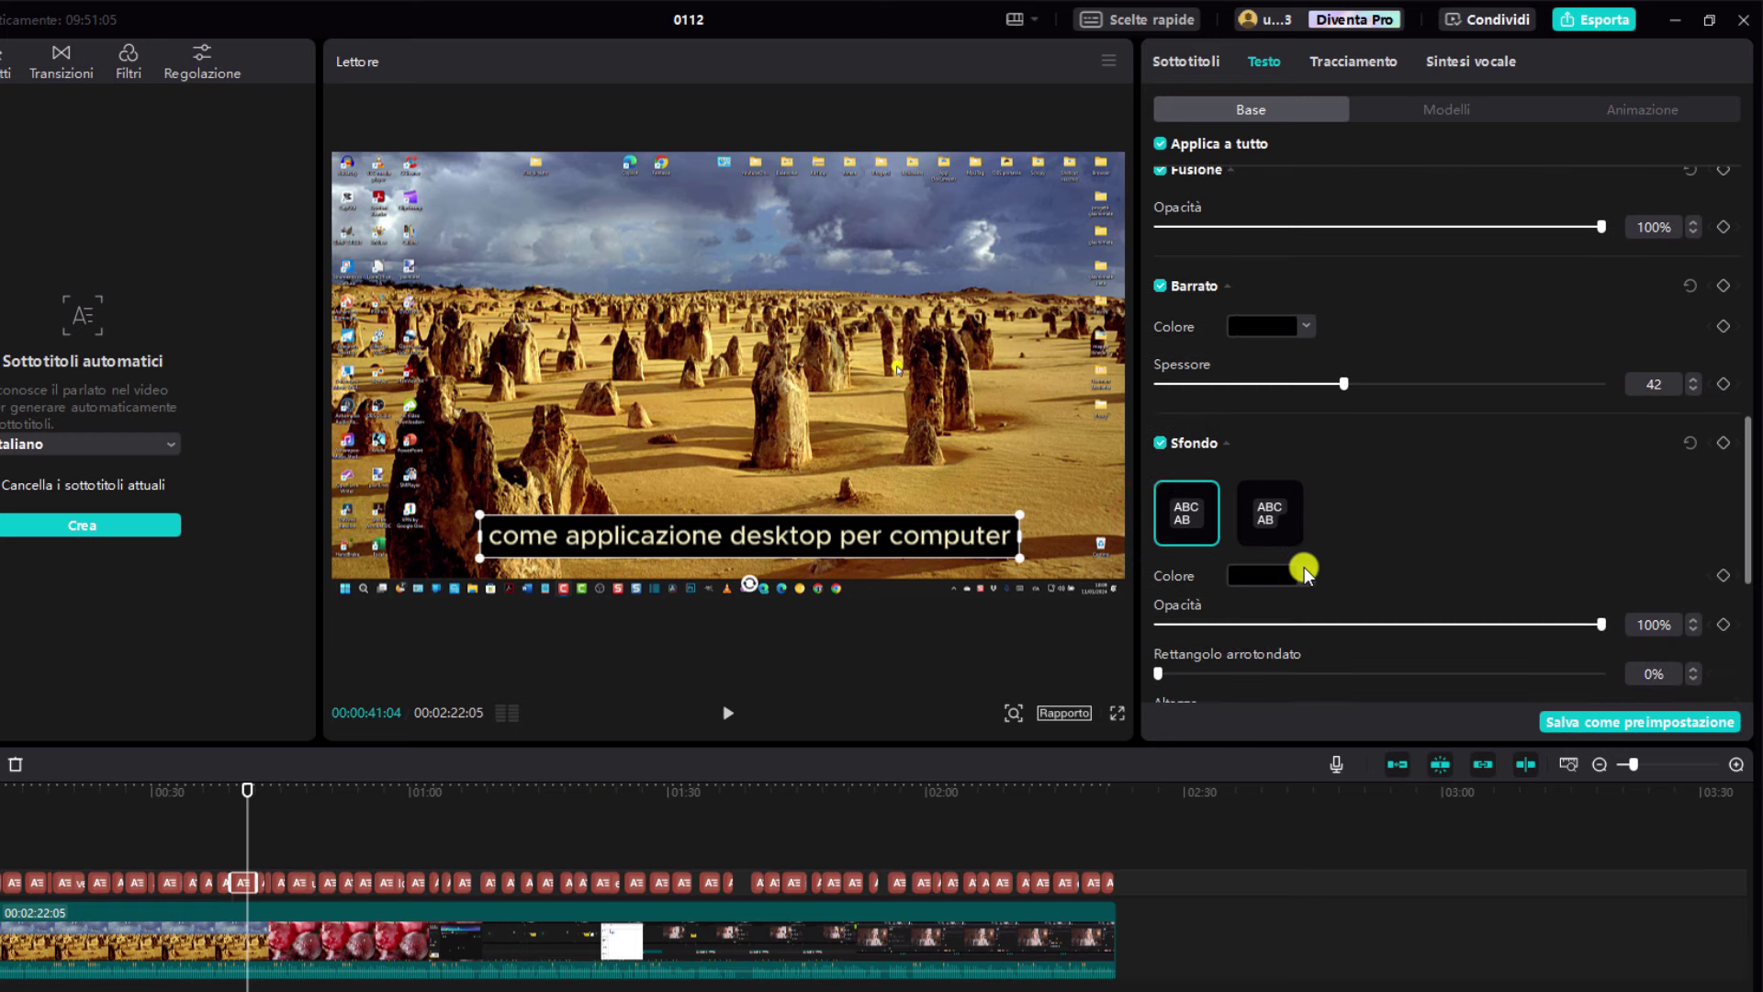
click(1286, 495)
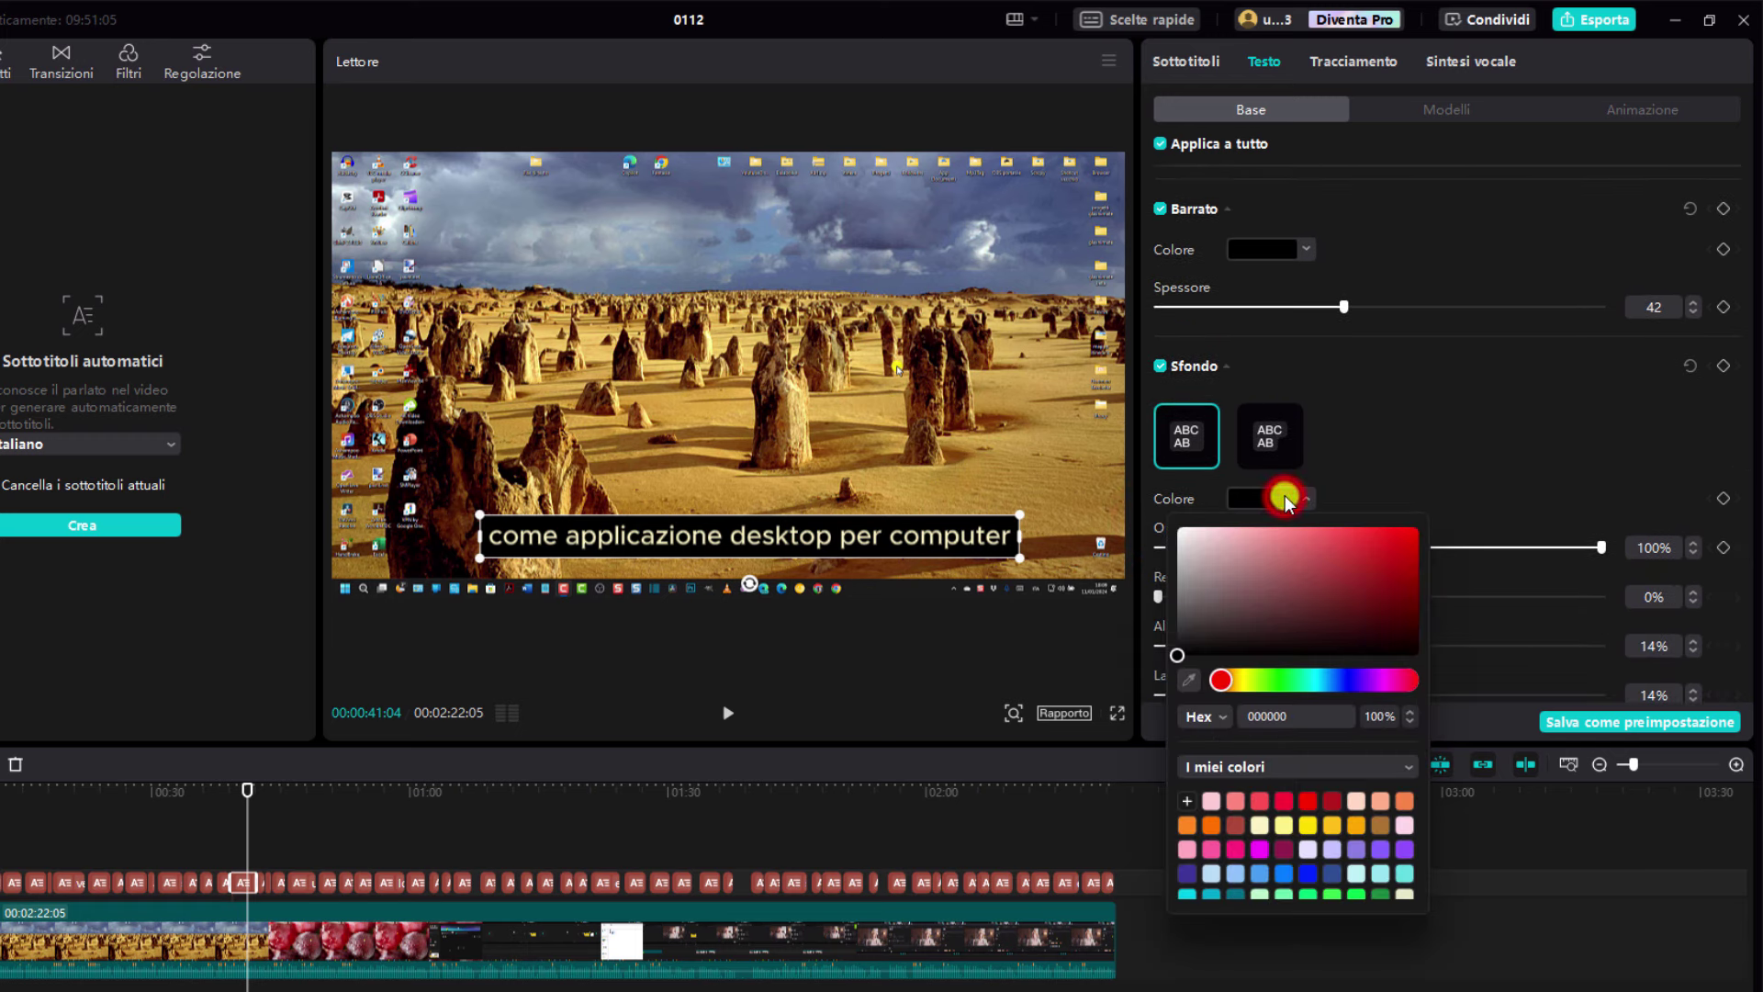
drag(1245, 681, 1287, 681)
click(1291, 538)
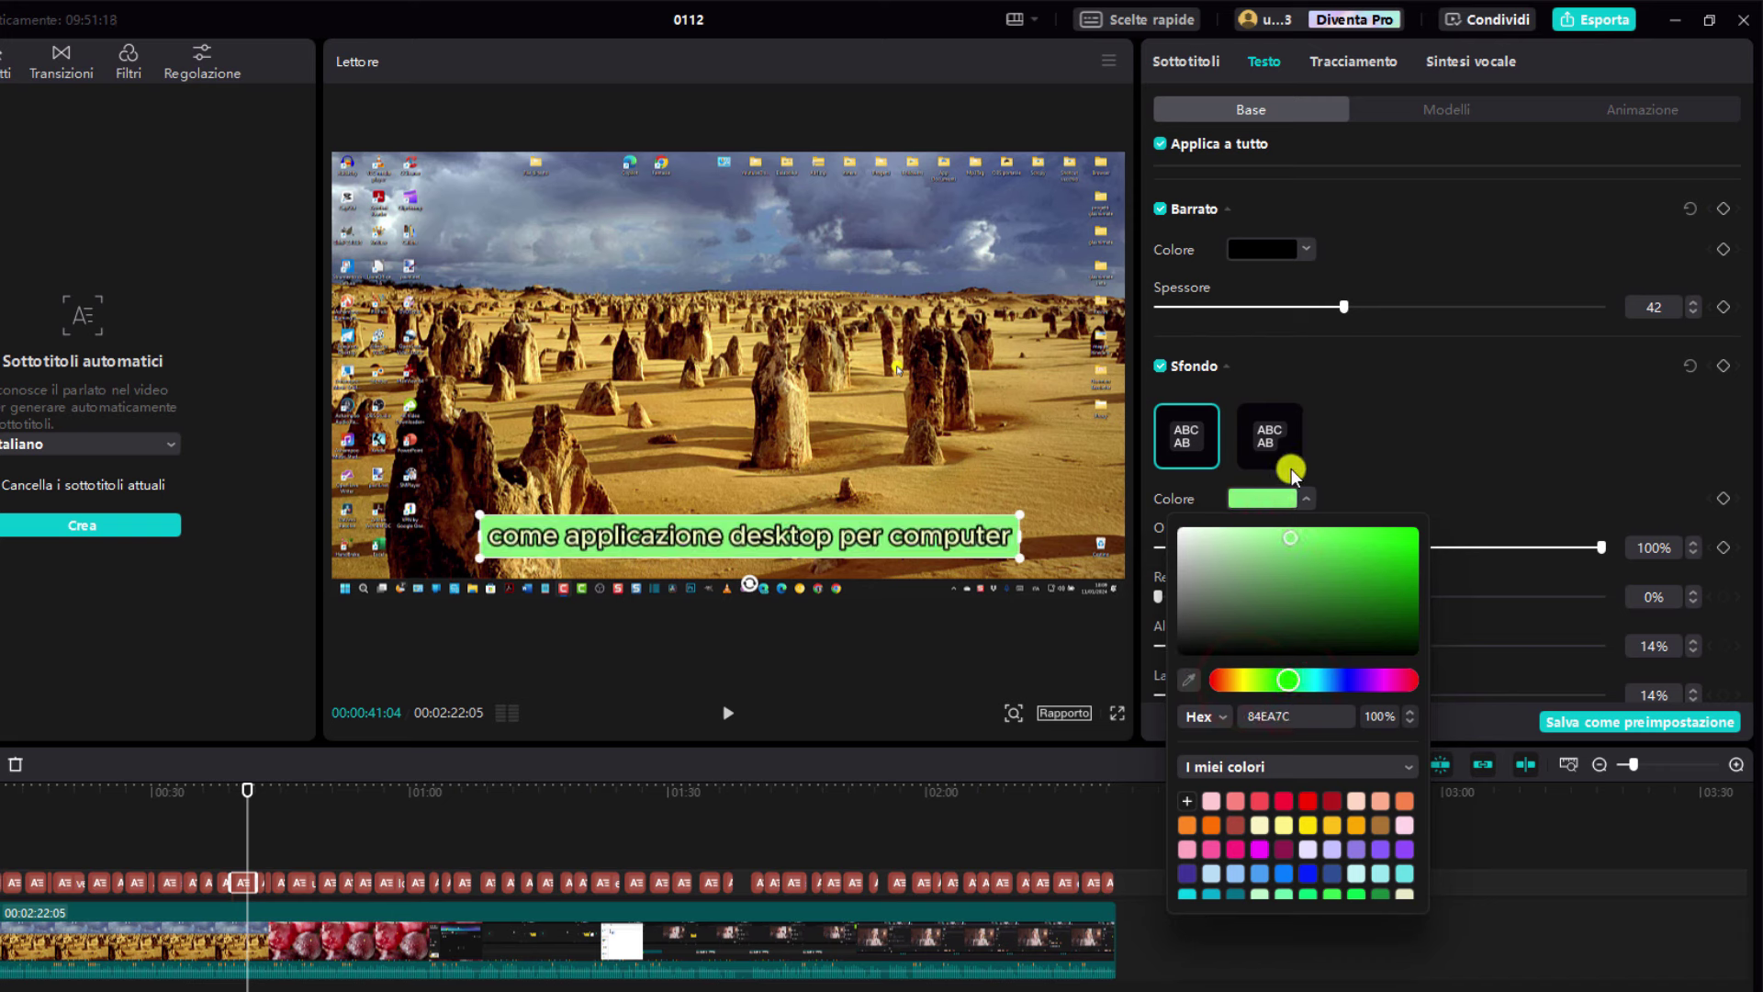
click(1451, 478)
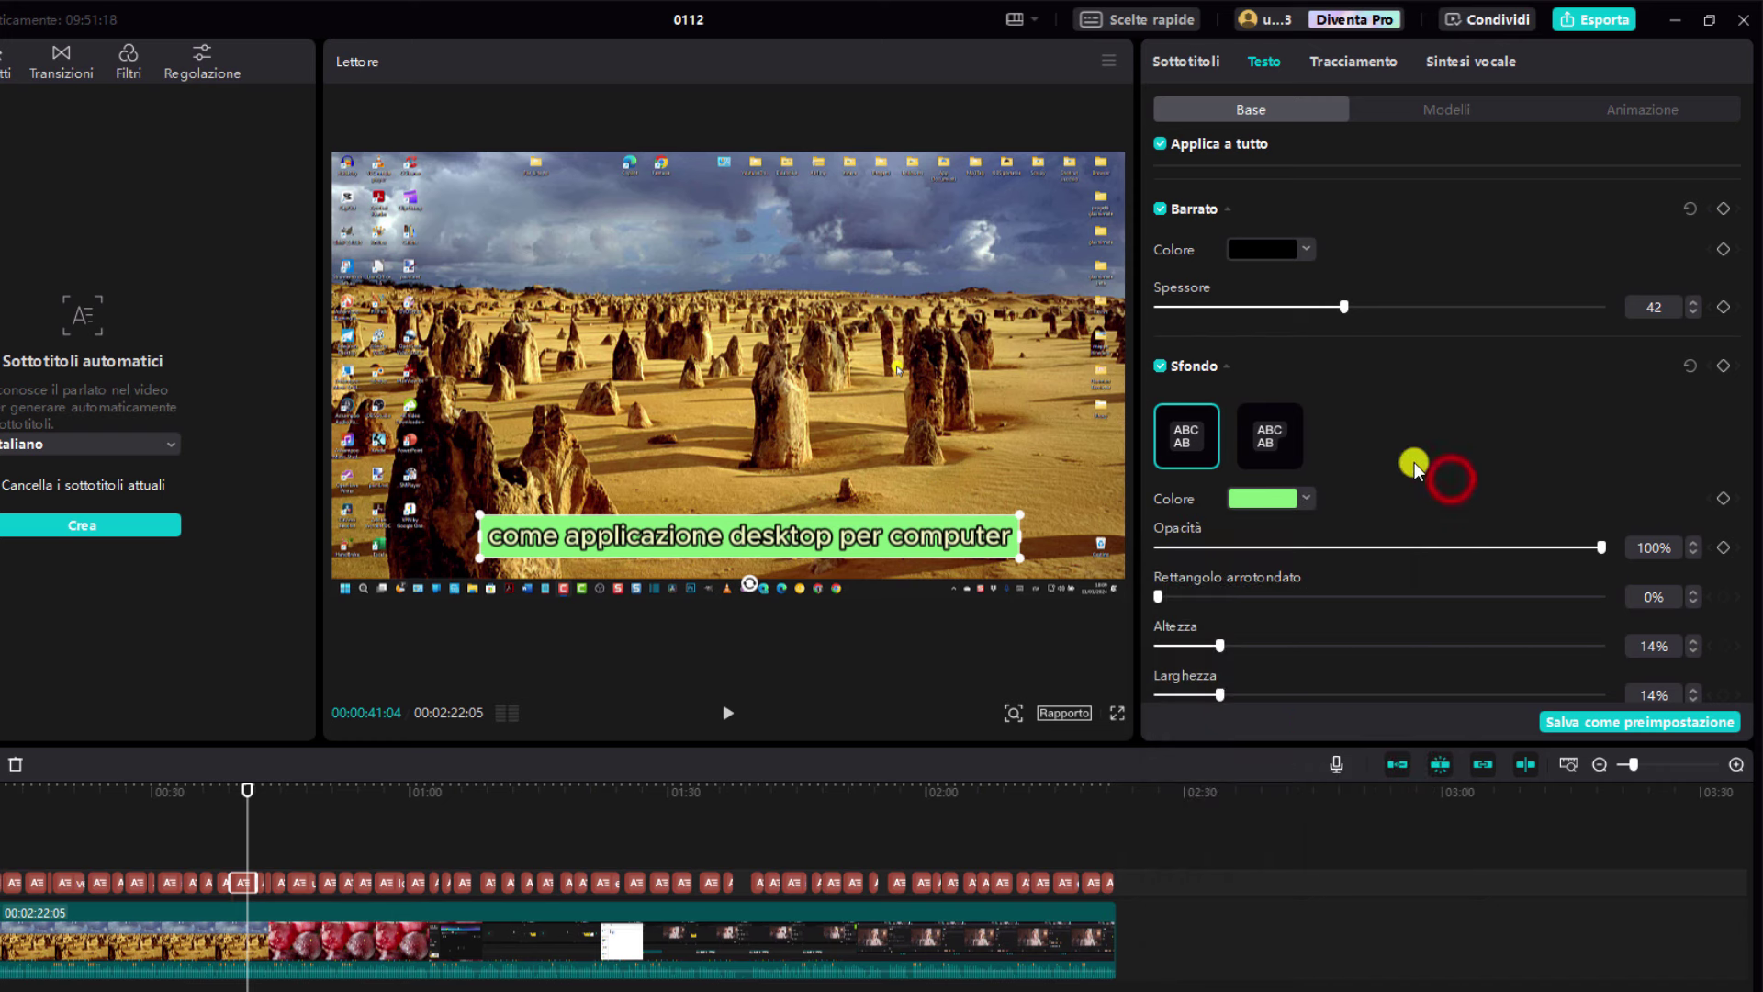
click(1161, 367)
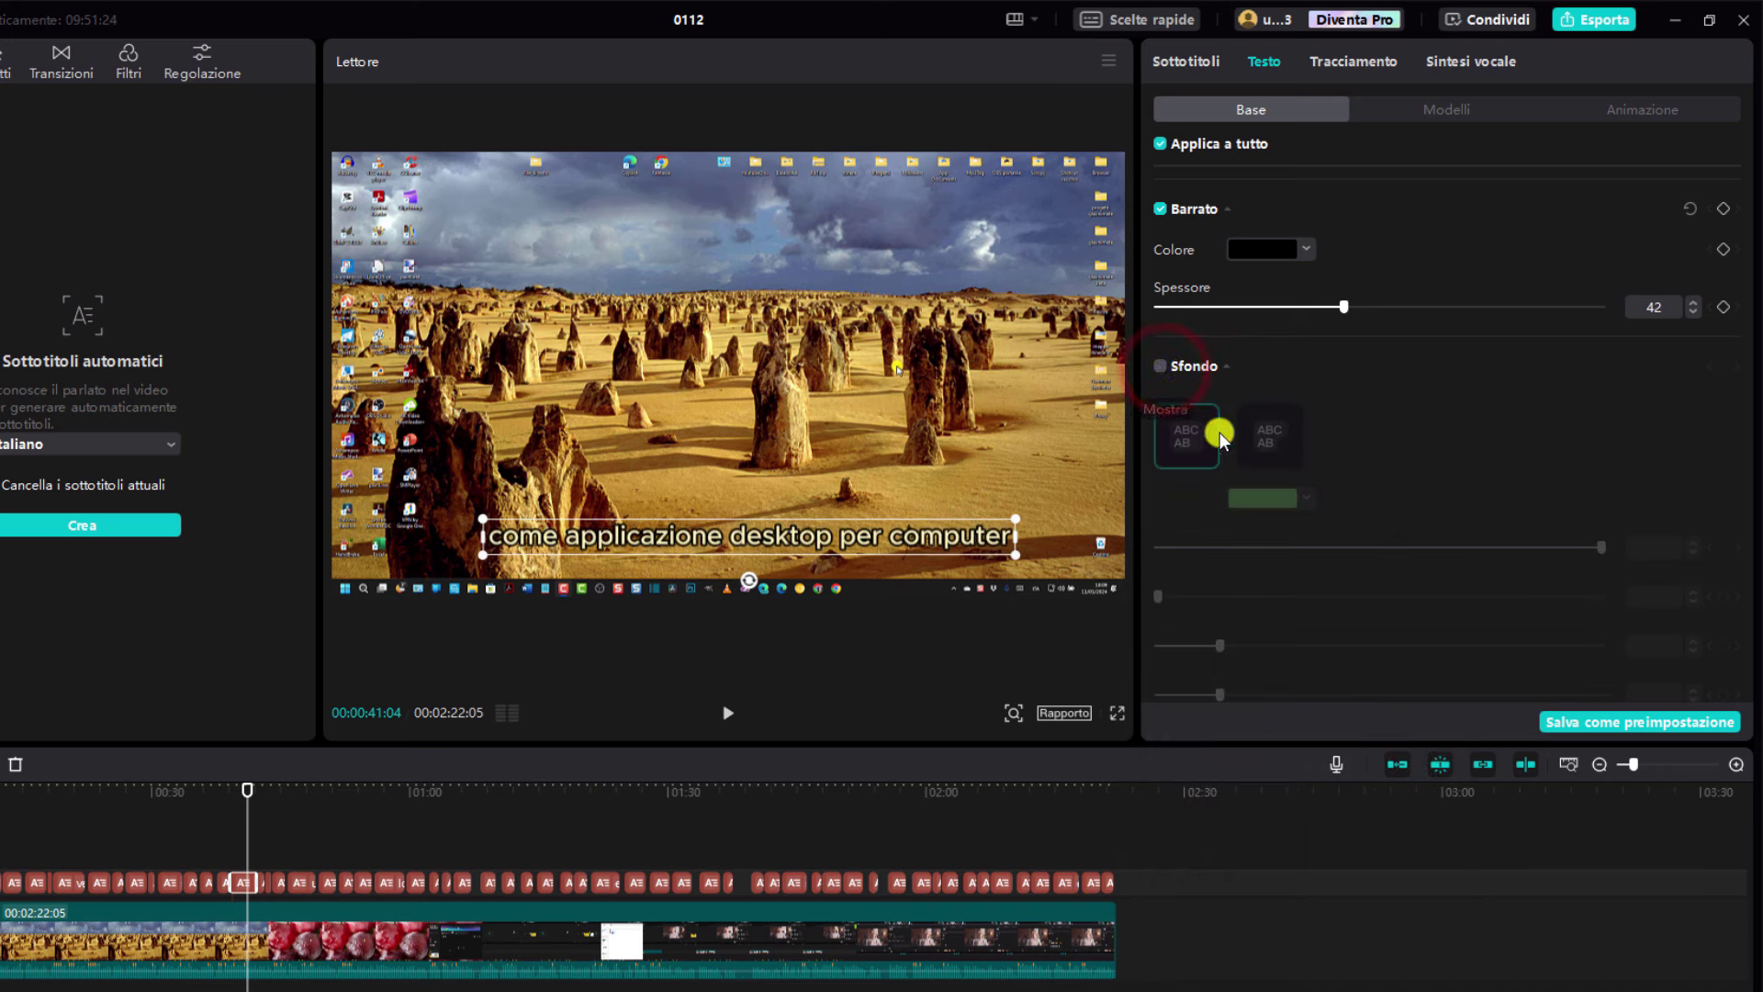
- Try the glow effect (Bagliore) on the subtitle text, switching it off and on again to compare
scroll(1358, 570, down, 3)
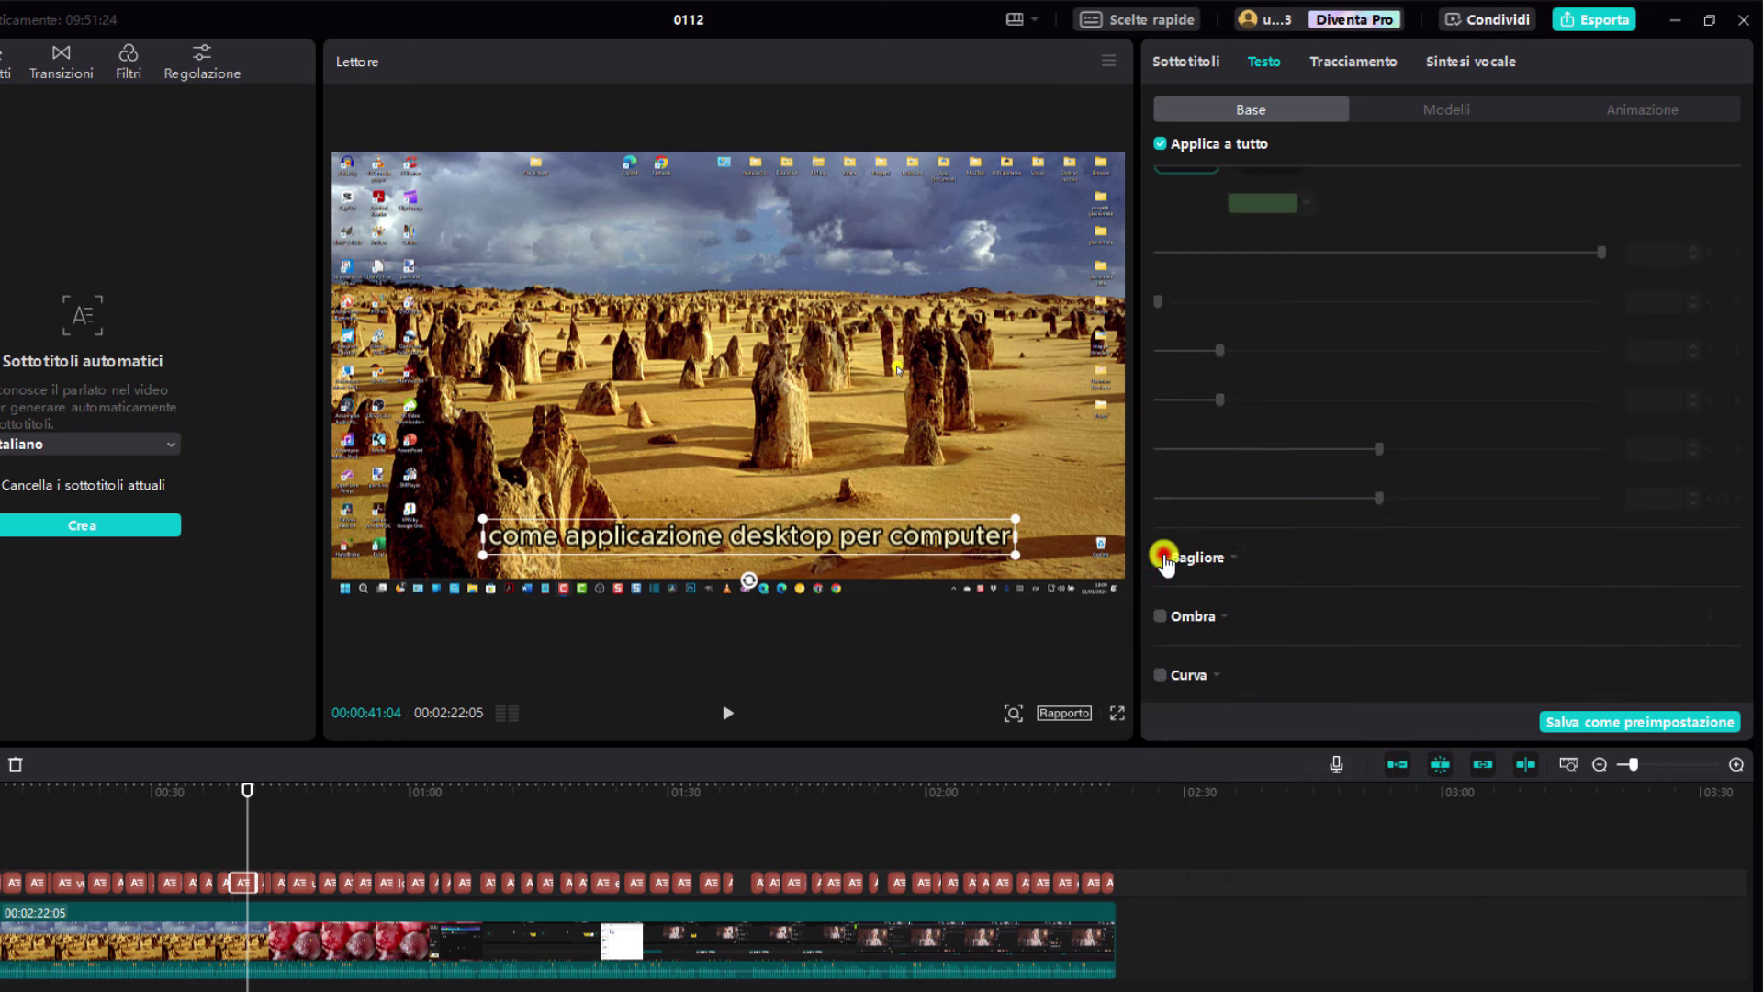
click(1161, 557)
scroll(1344, 595, down, 3)
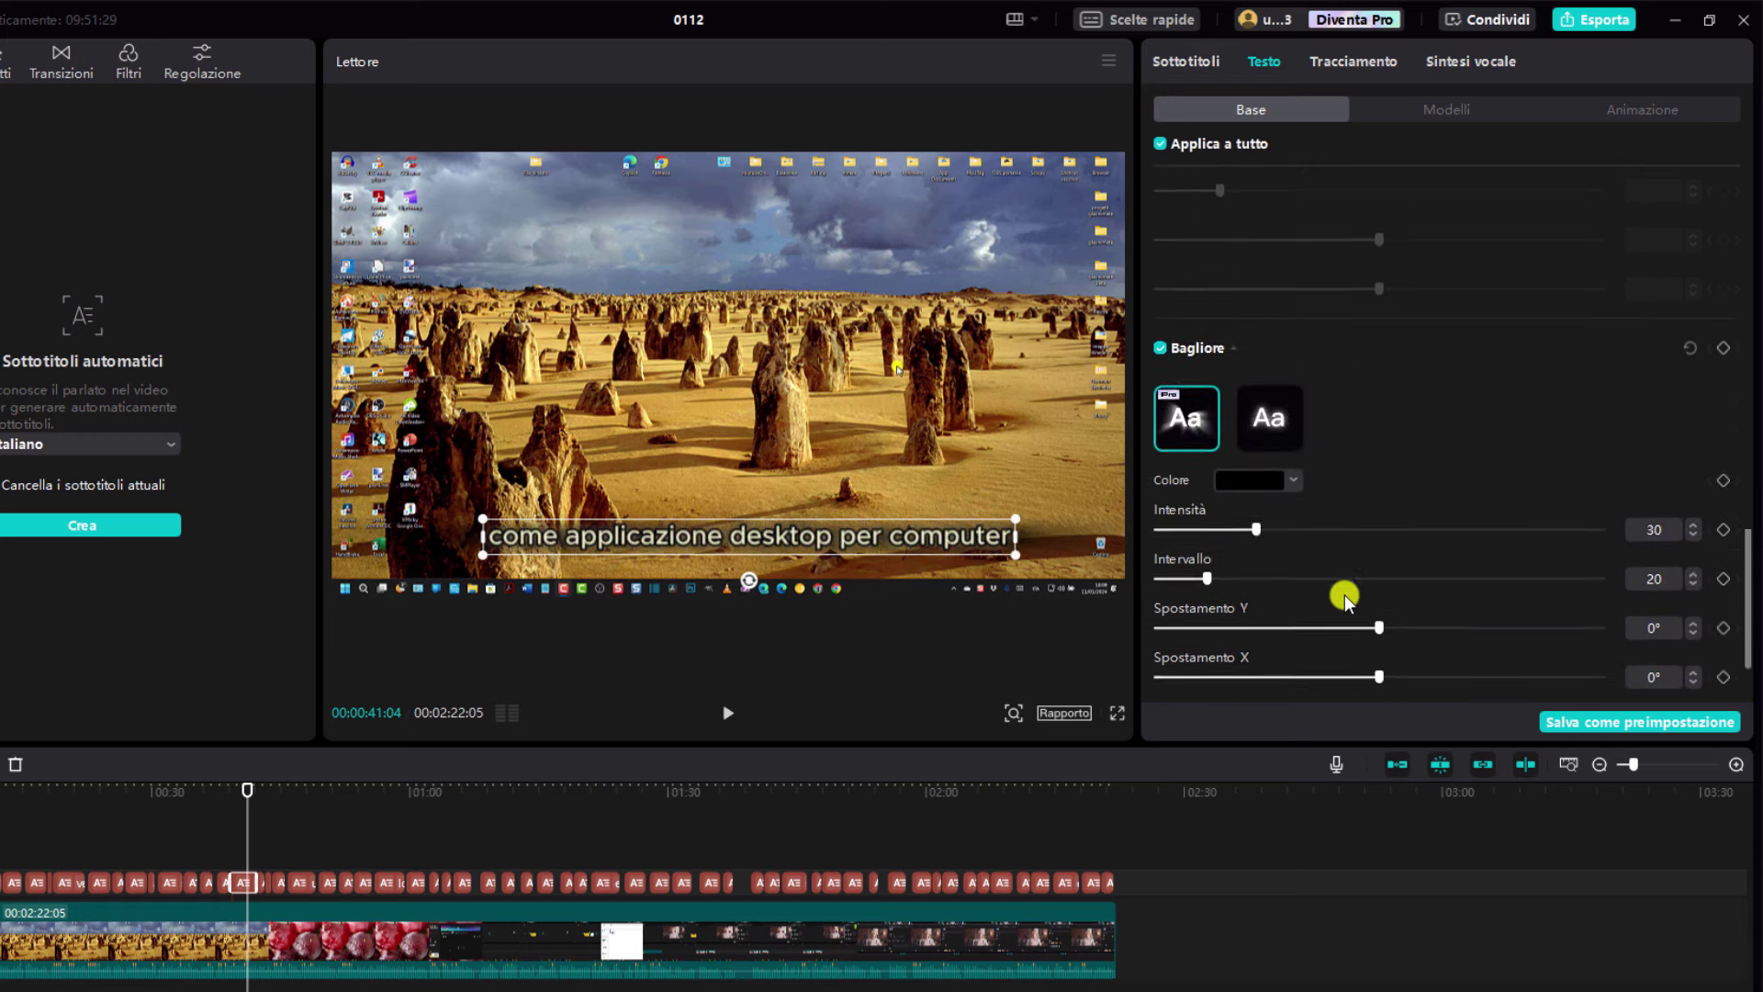
click(1159, 327)
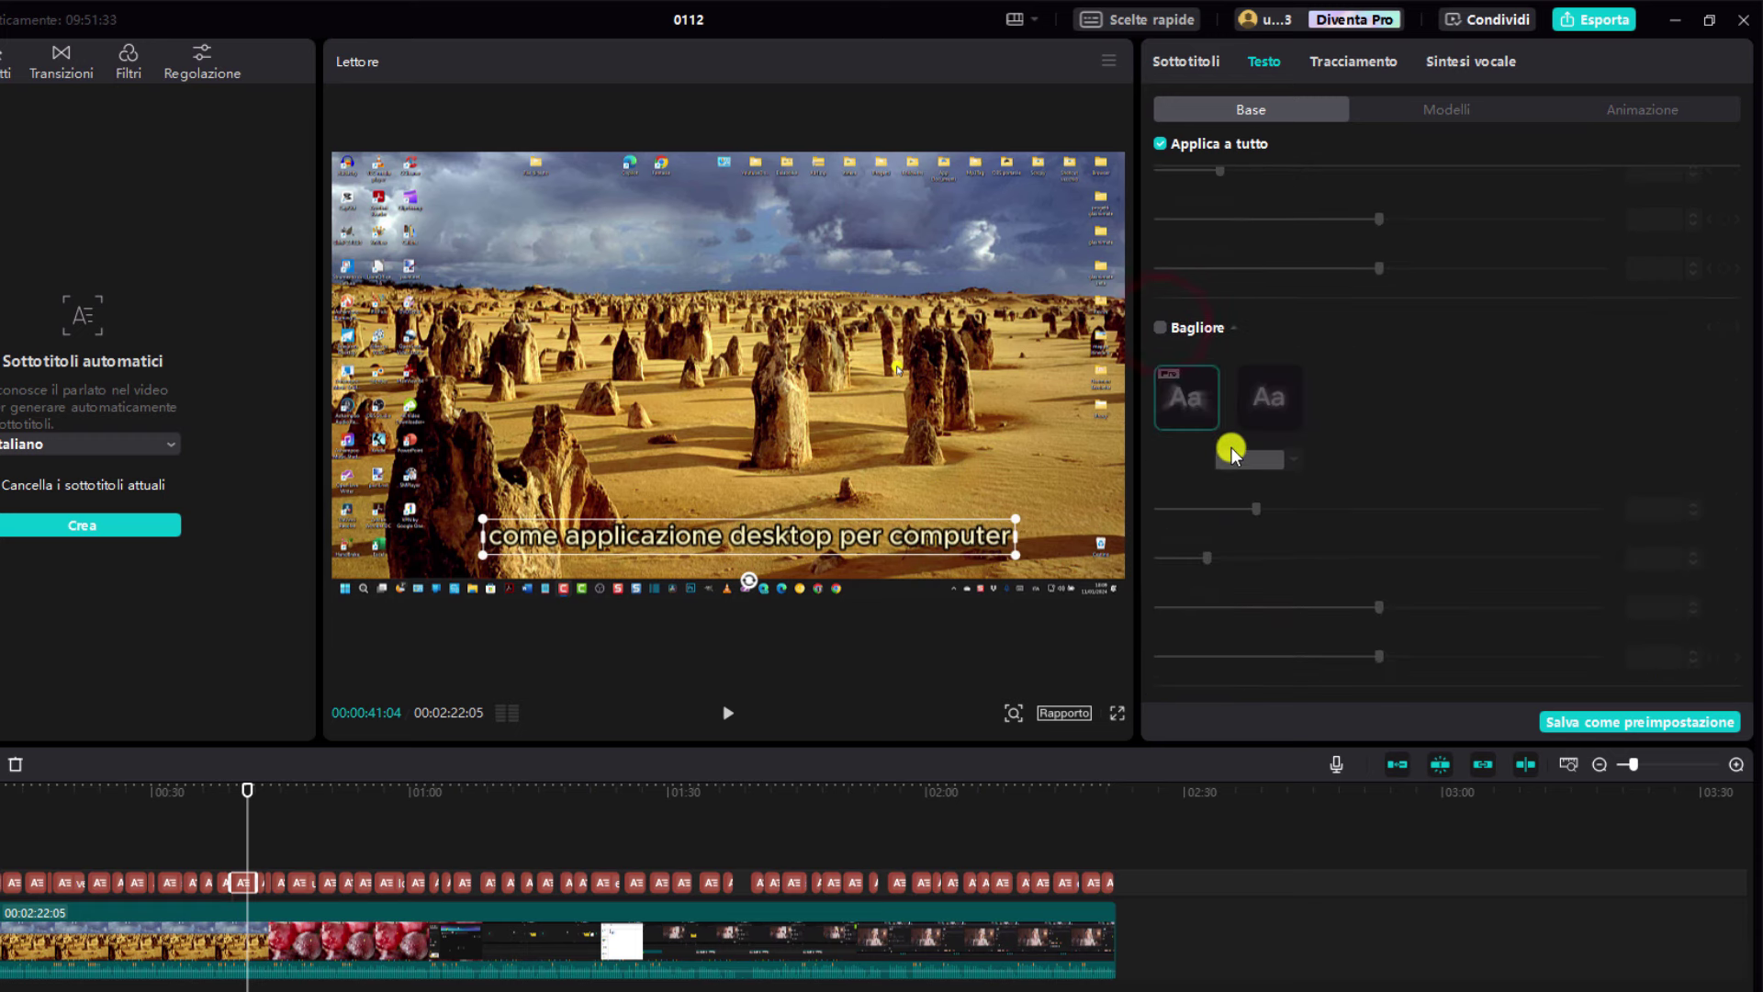
click(1160, 327)
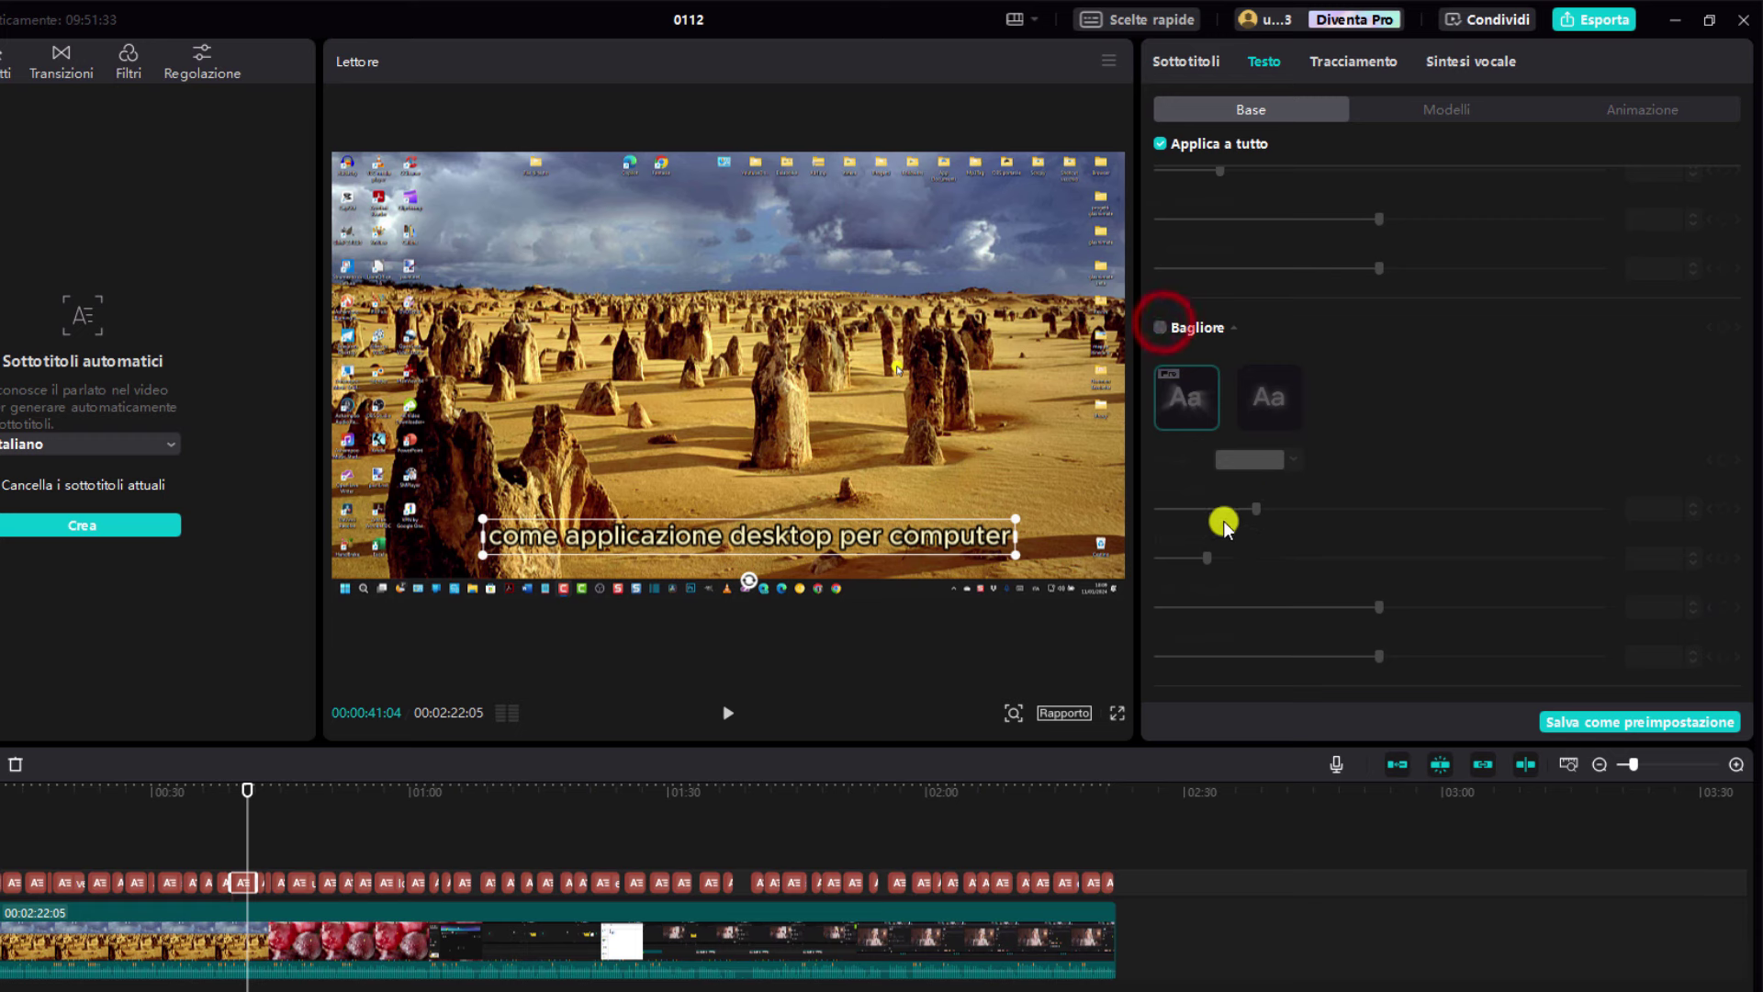
scroll(1254, 542, down, 2)
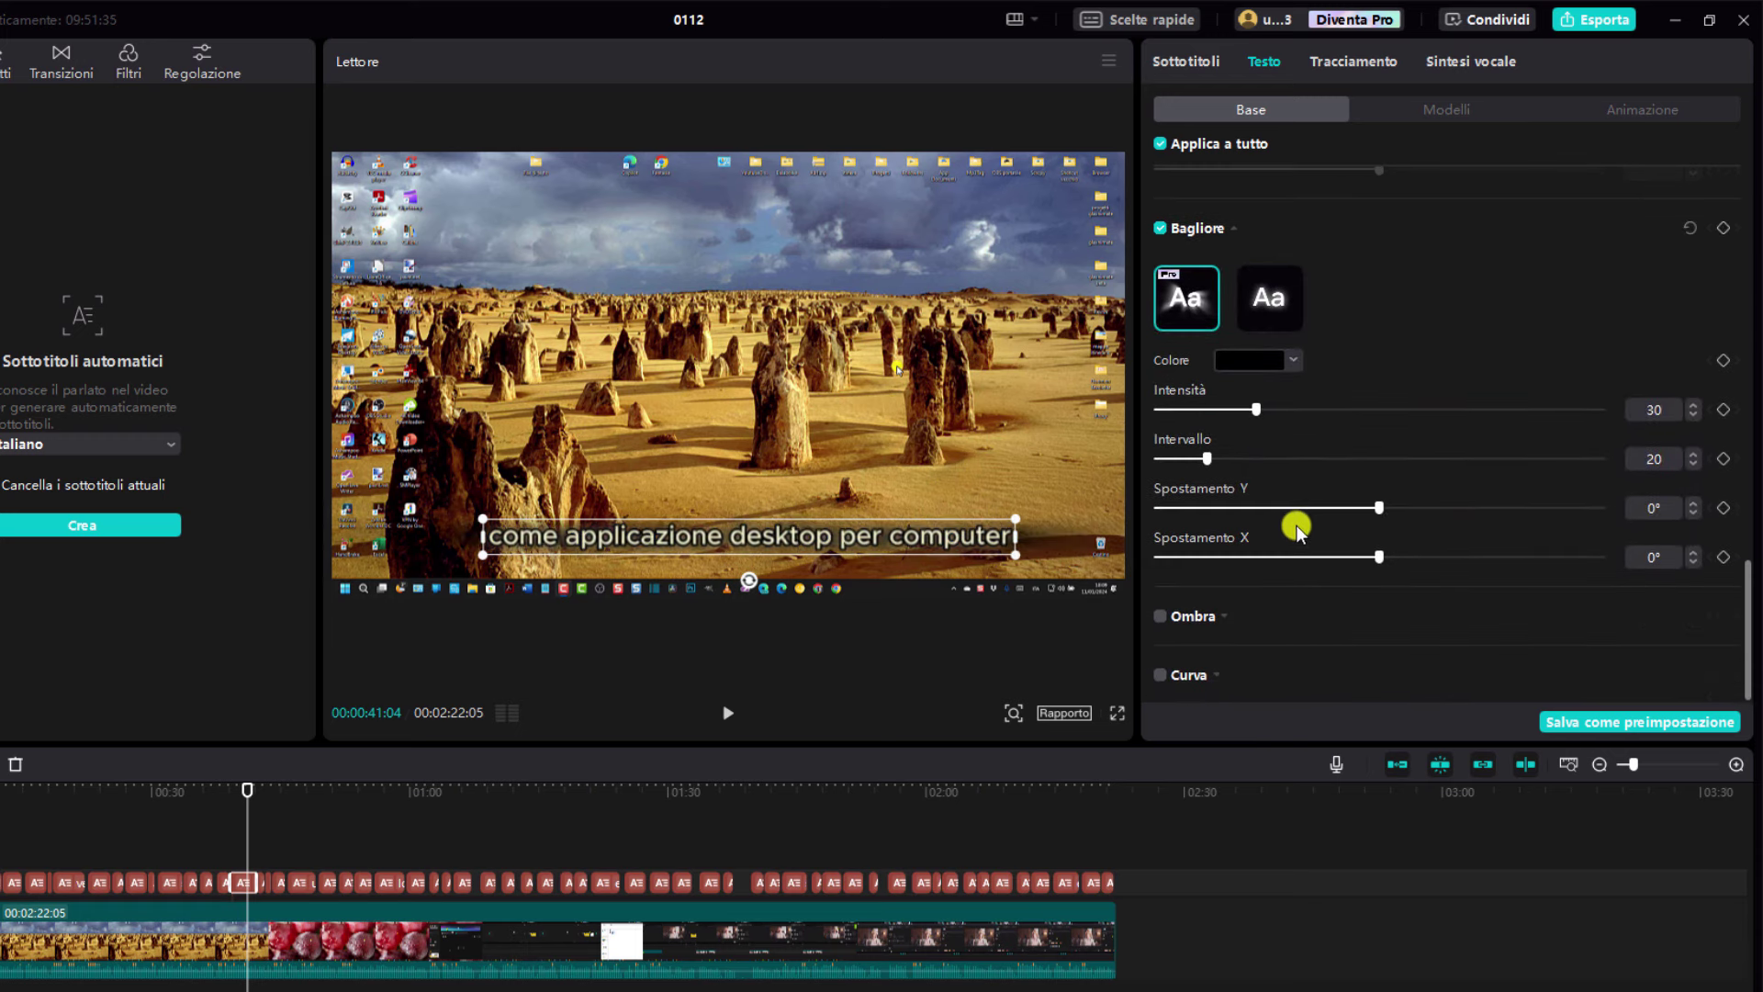
- Add a black shadow (Ombra) to the subtitle text, and try the curve effect (Curva) before turning it off again
click(1161, 616)
scroll(1377, 514, down, 5)
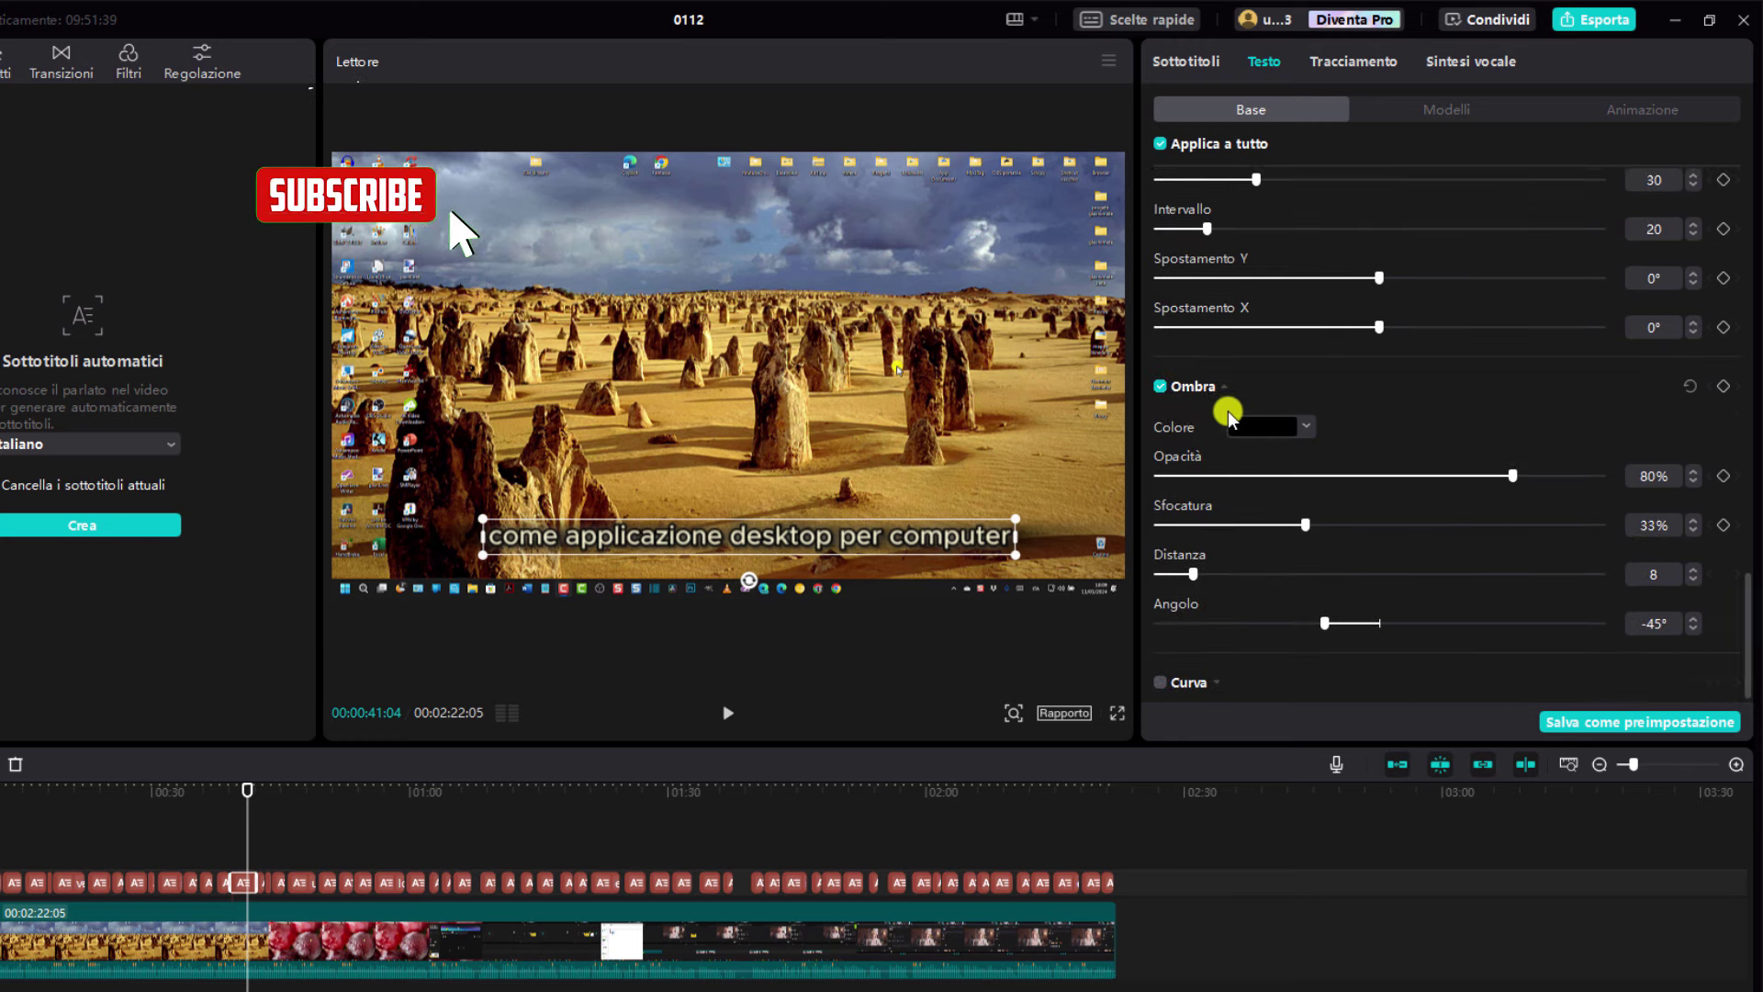
scroll(1224, 516, down, 1)
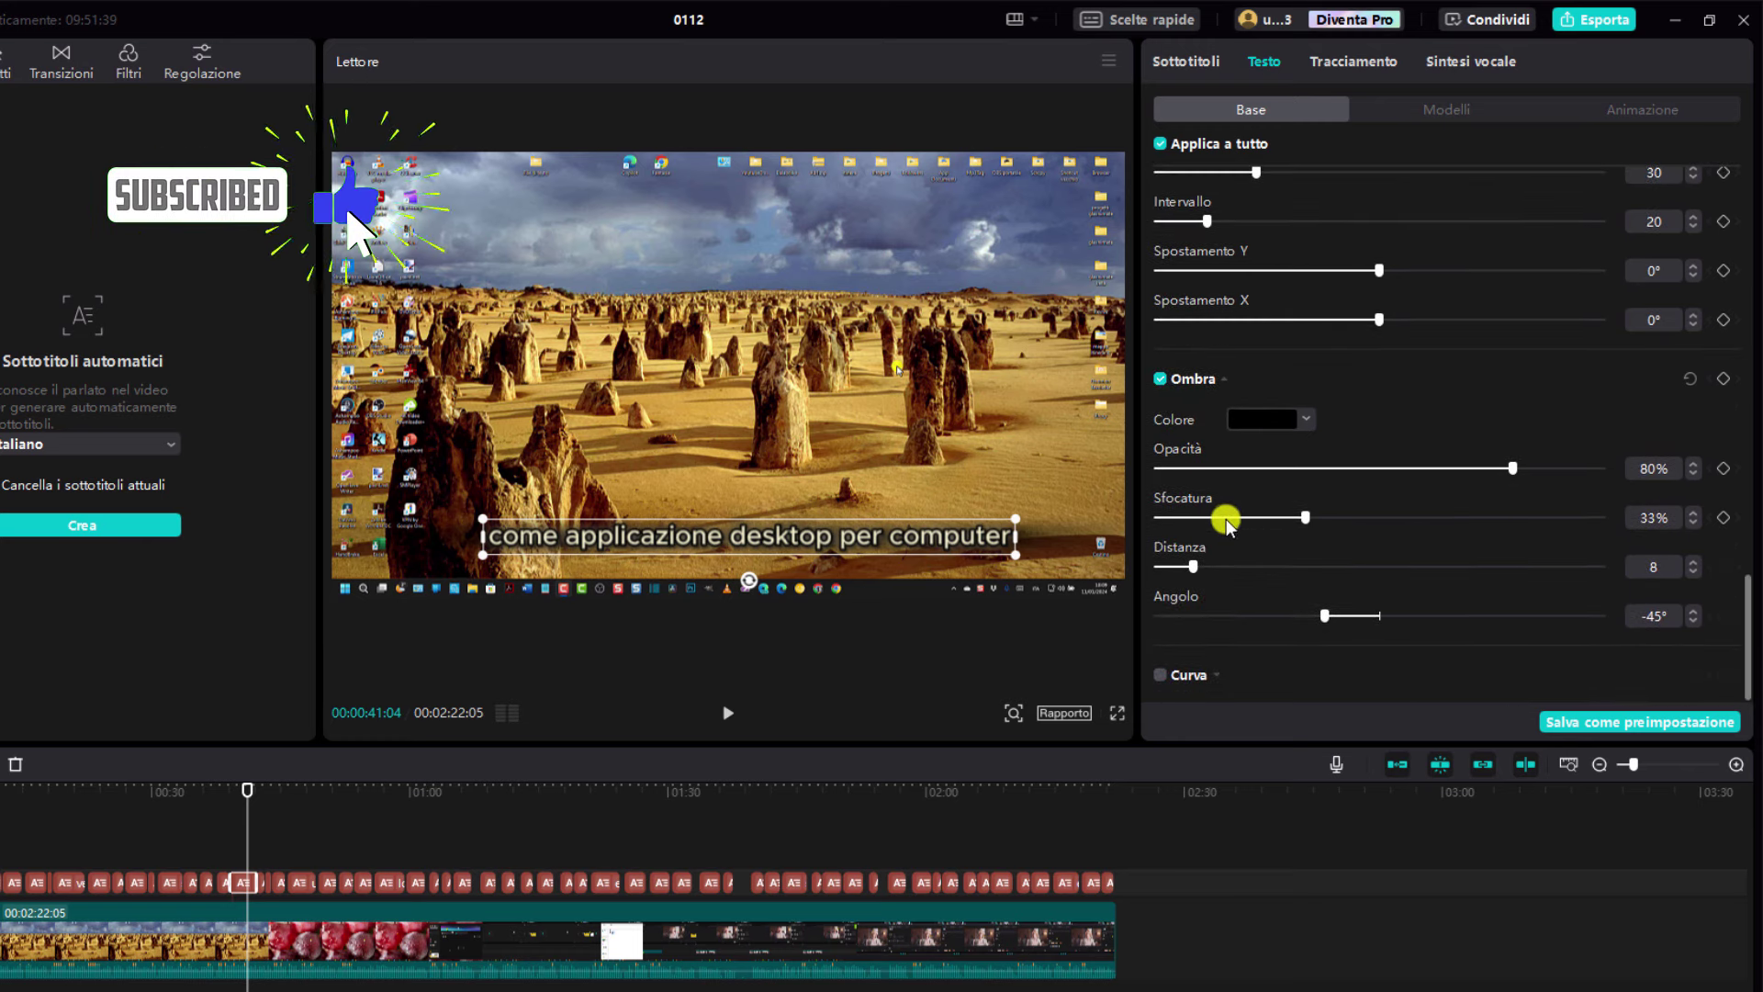
click(1163, 677)
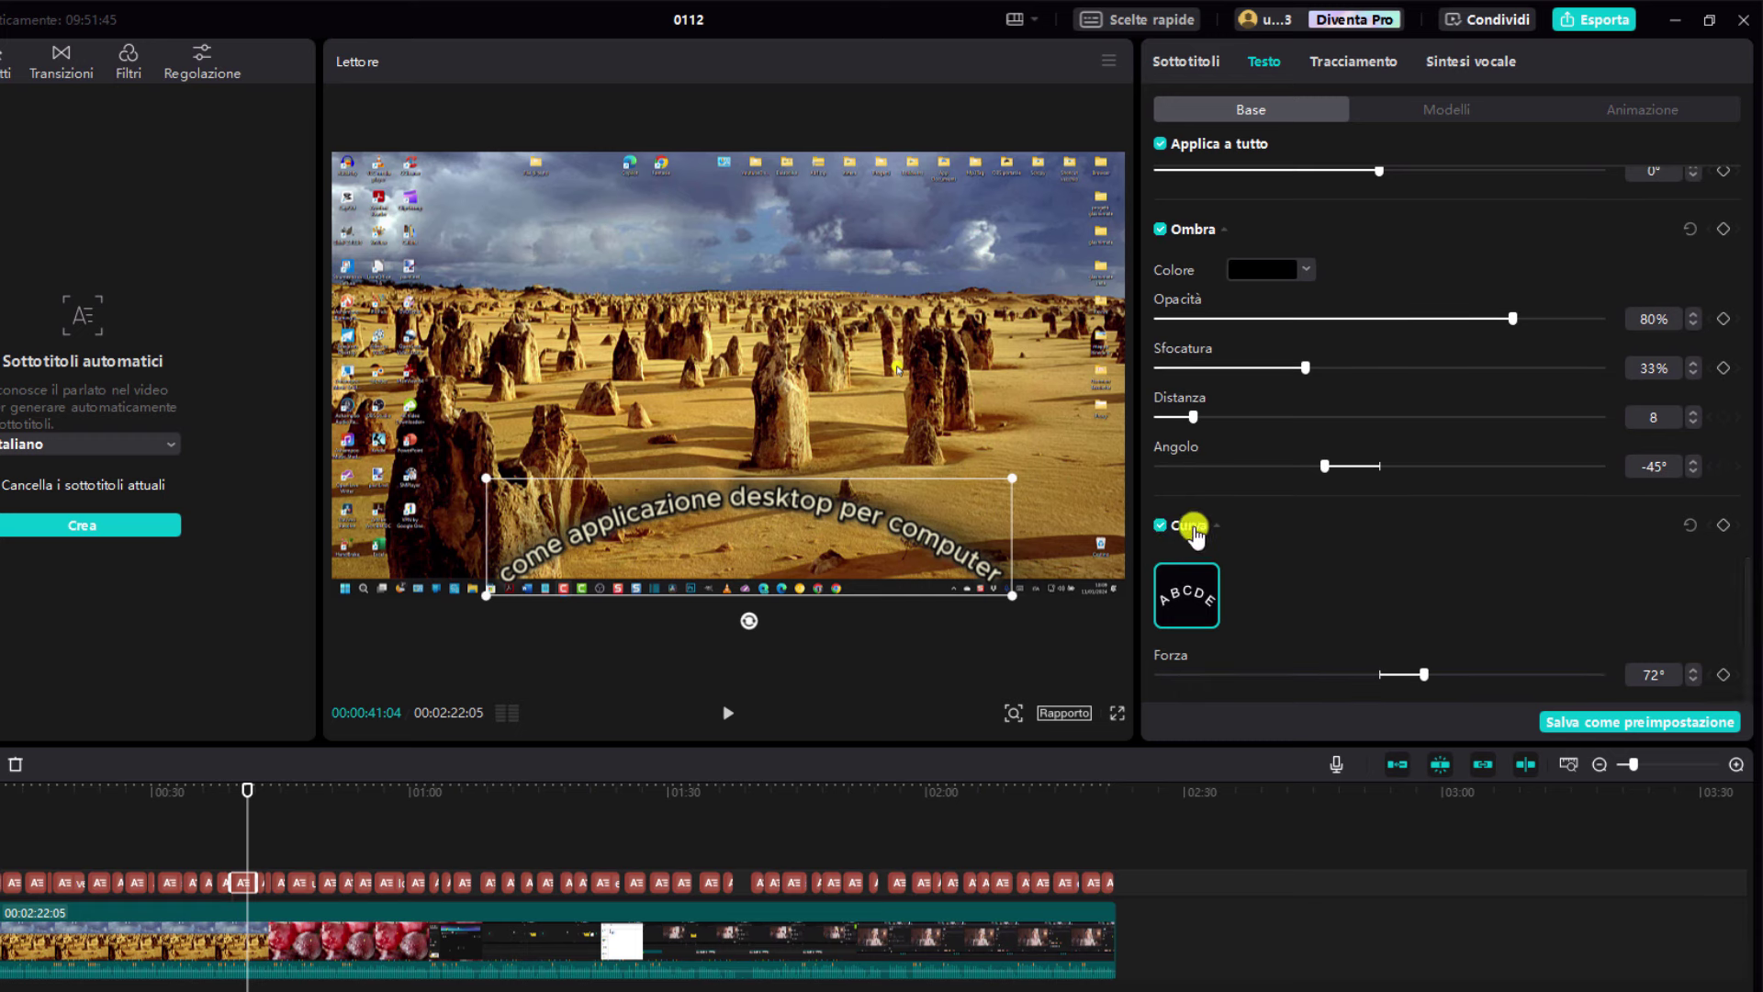
click(1162, 527)
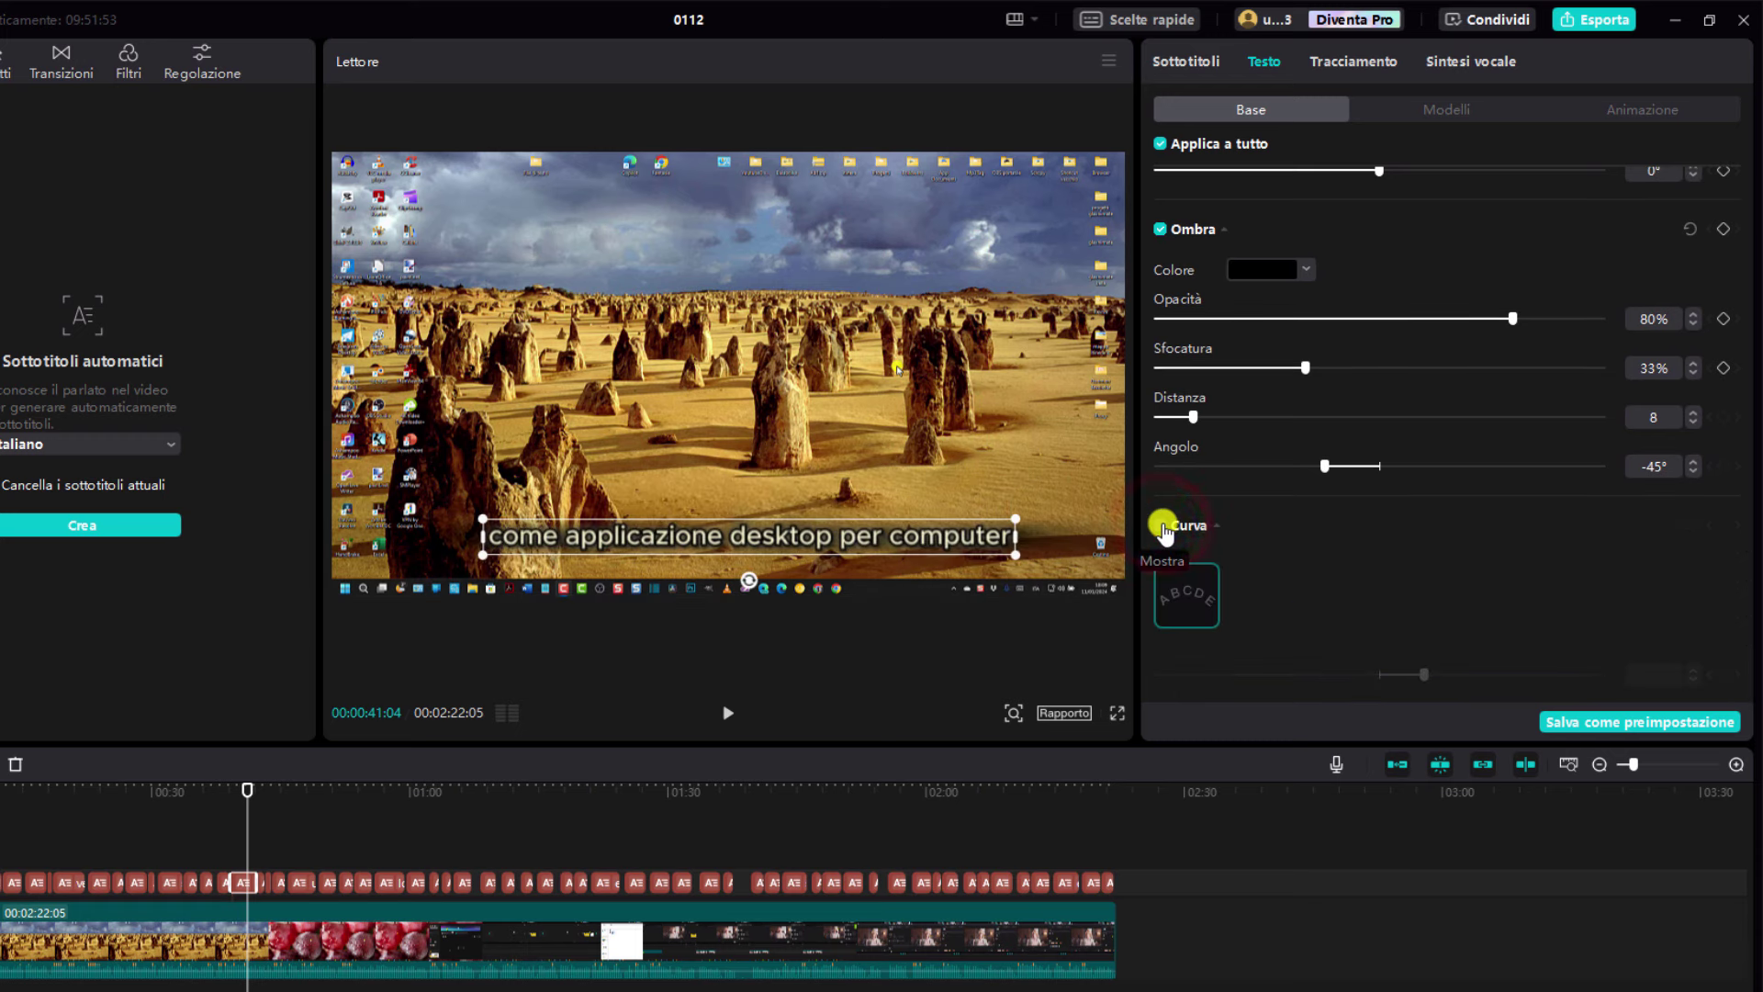
- Try the Montserrat-Black and Cabin-Rg fonts on the subtitle text
scroll(1308, 528, up, 1)
scroll(1314, 522, up, 10)
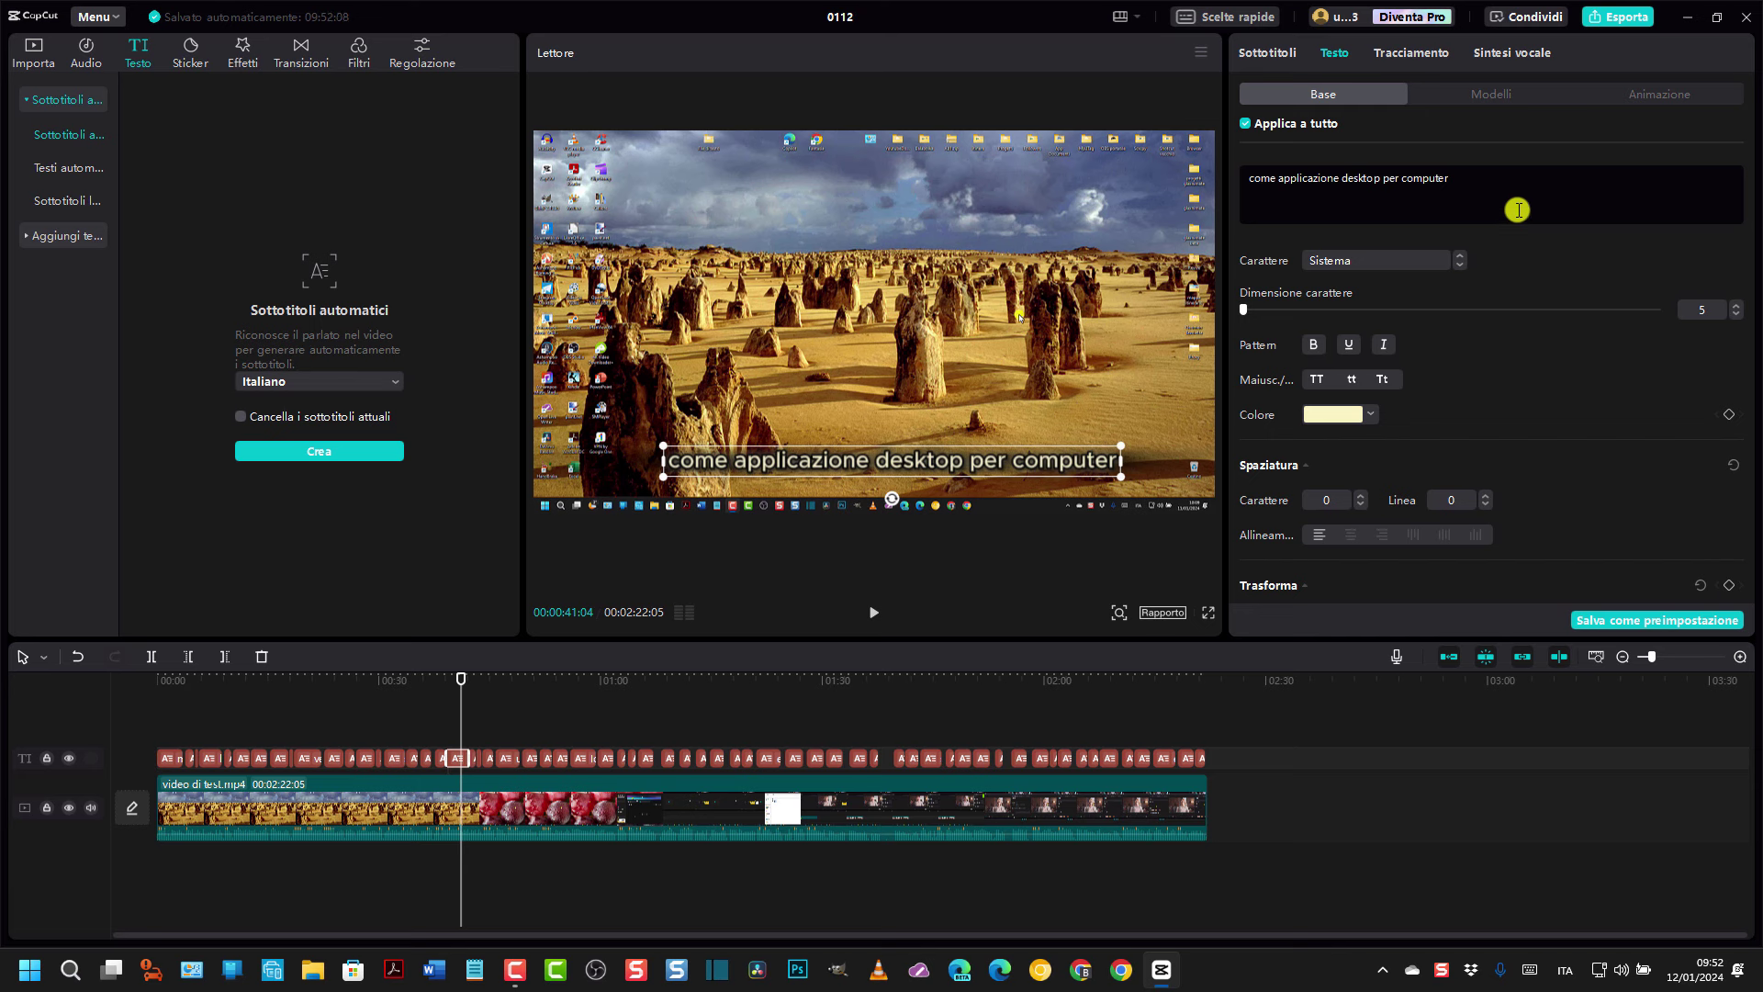
click(1375, 261)
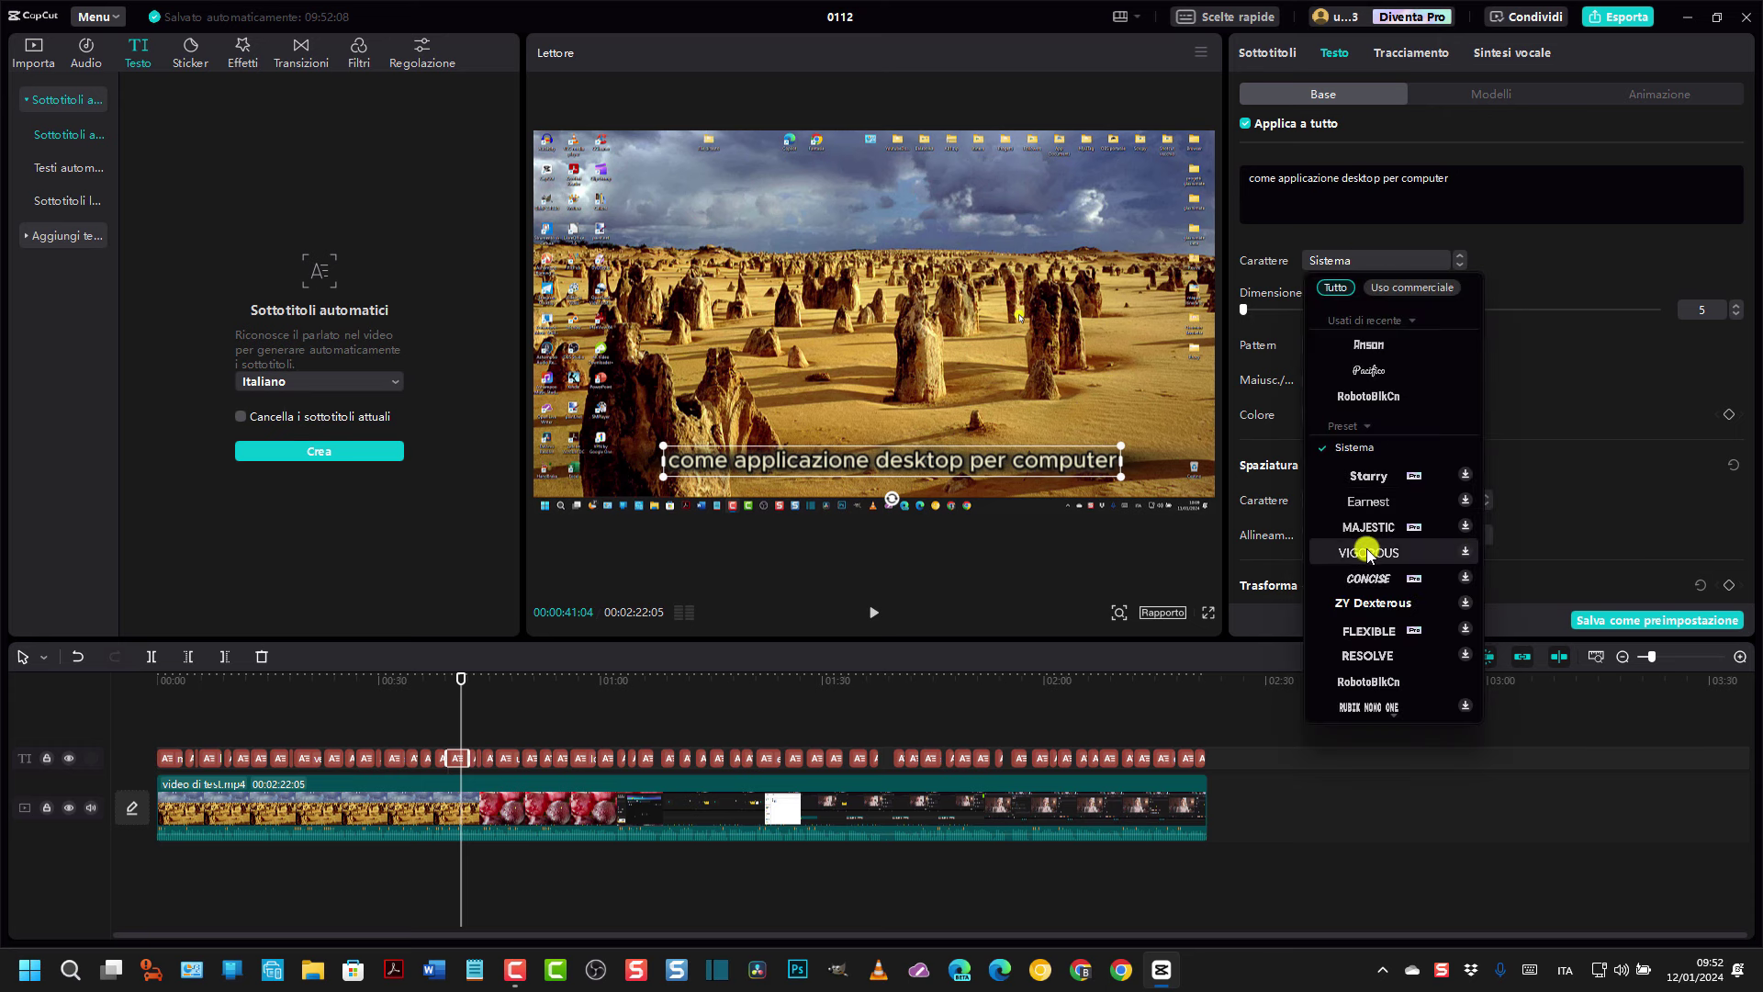
scroll(1366, 578, down, 1)
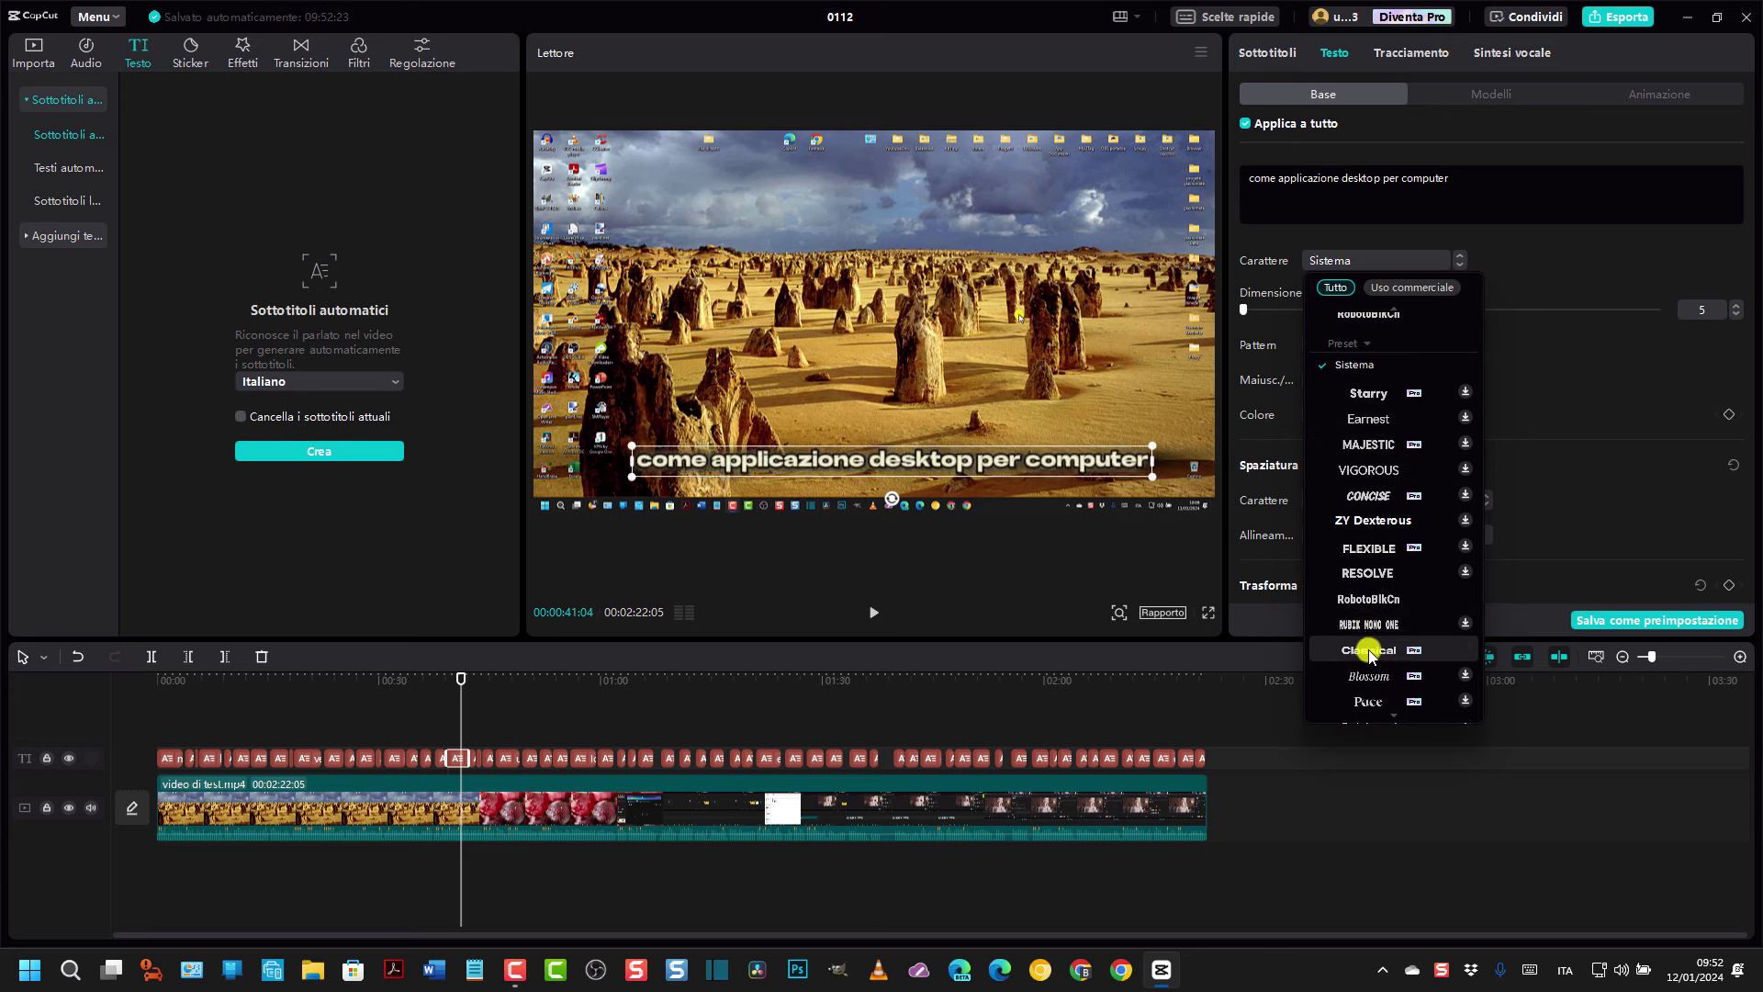
scroll(1368, 633, down, 1)
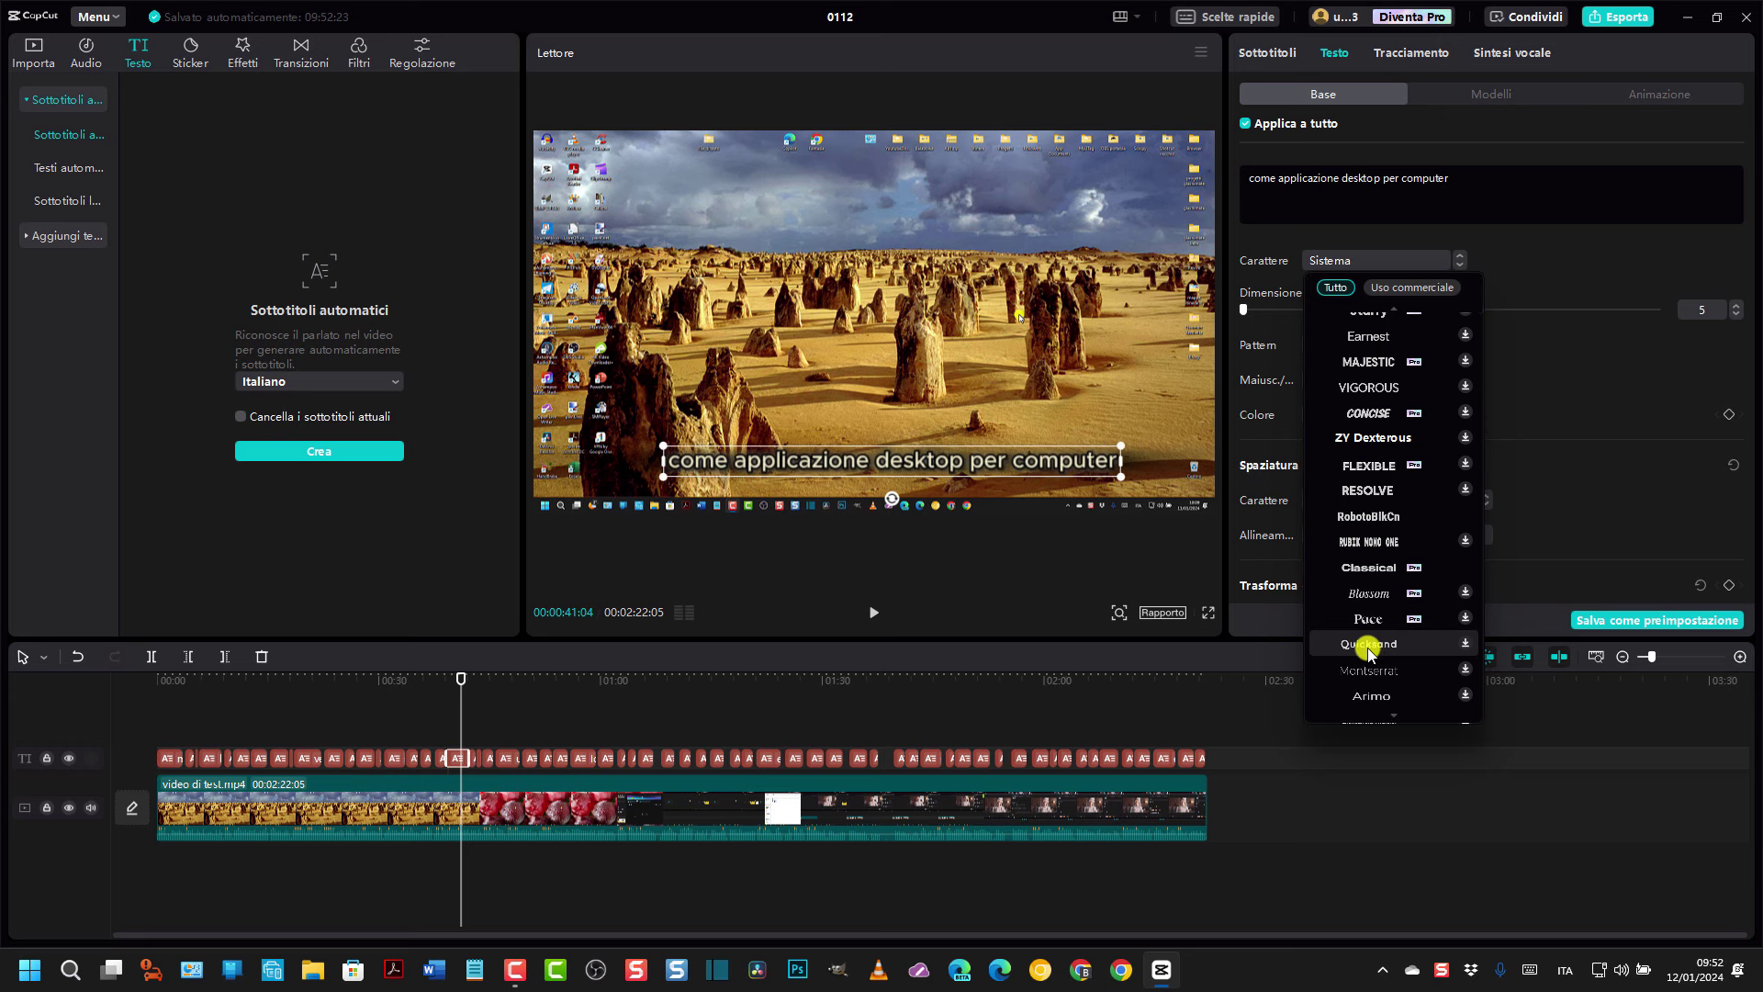
scroll(1370, 656, down, 3)
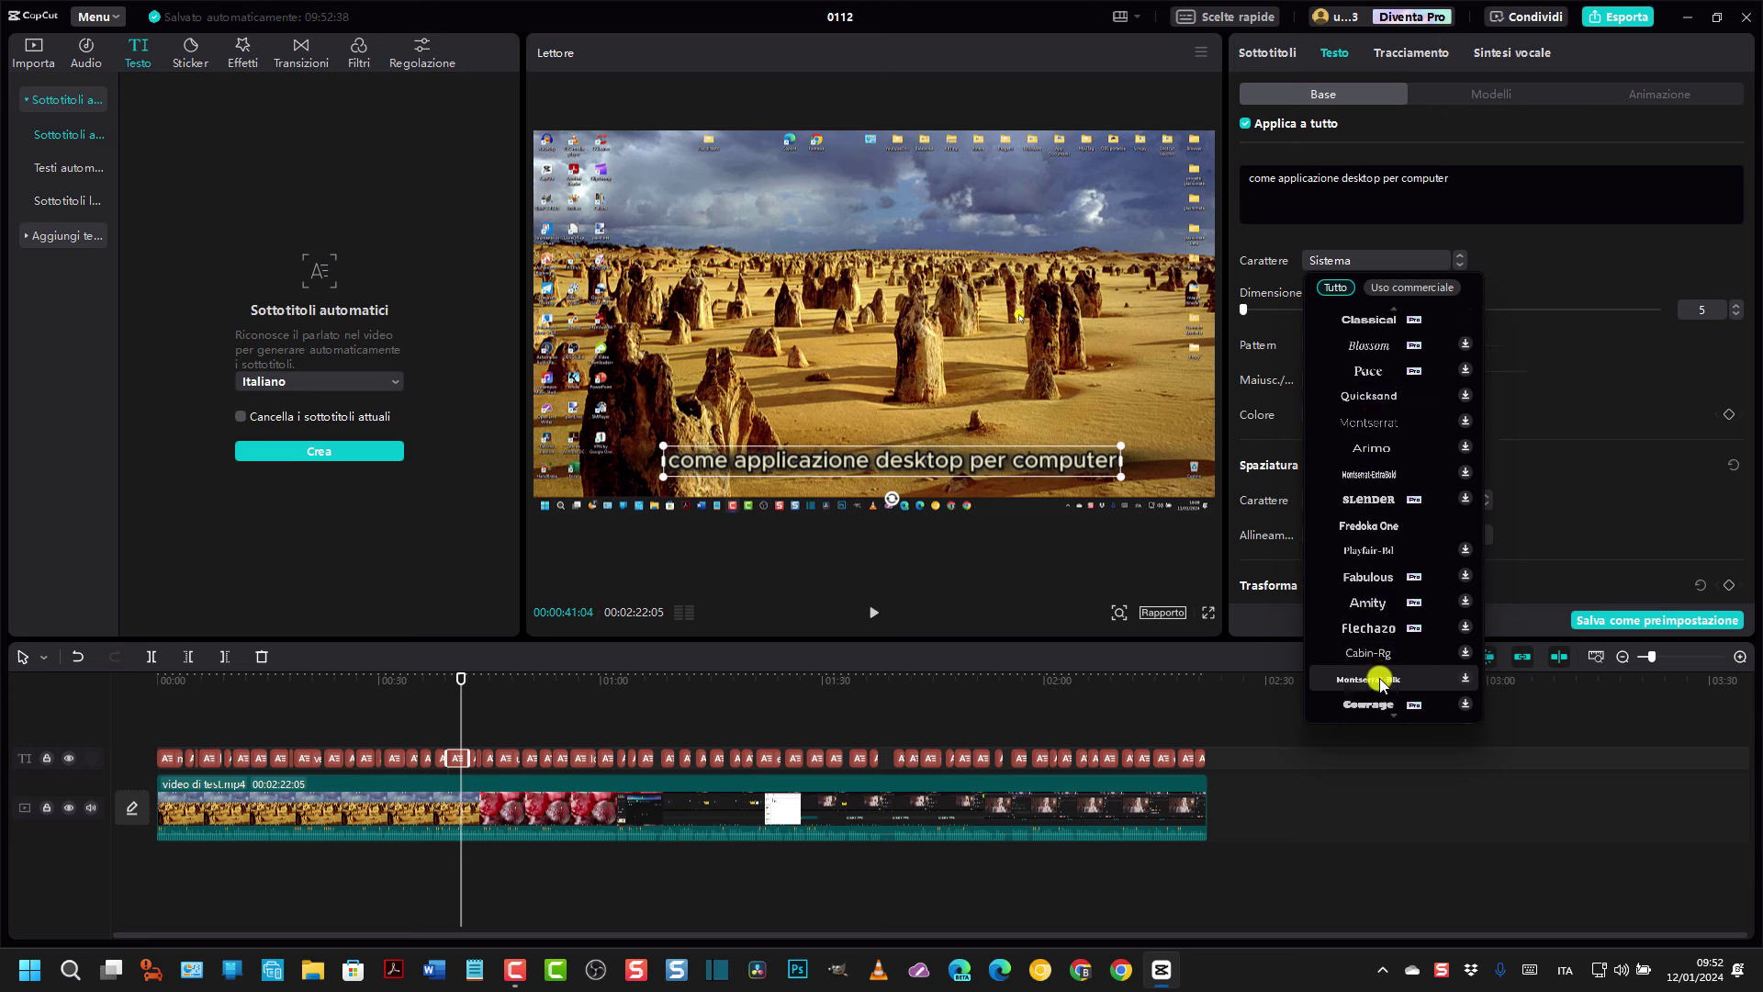
click(1380, 679)
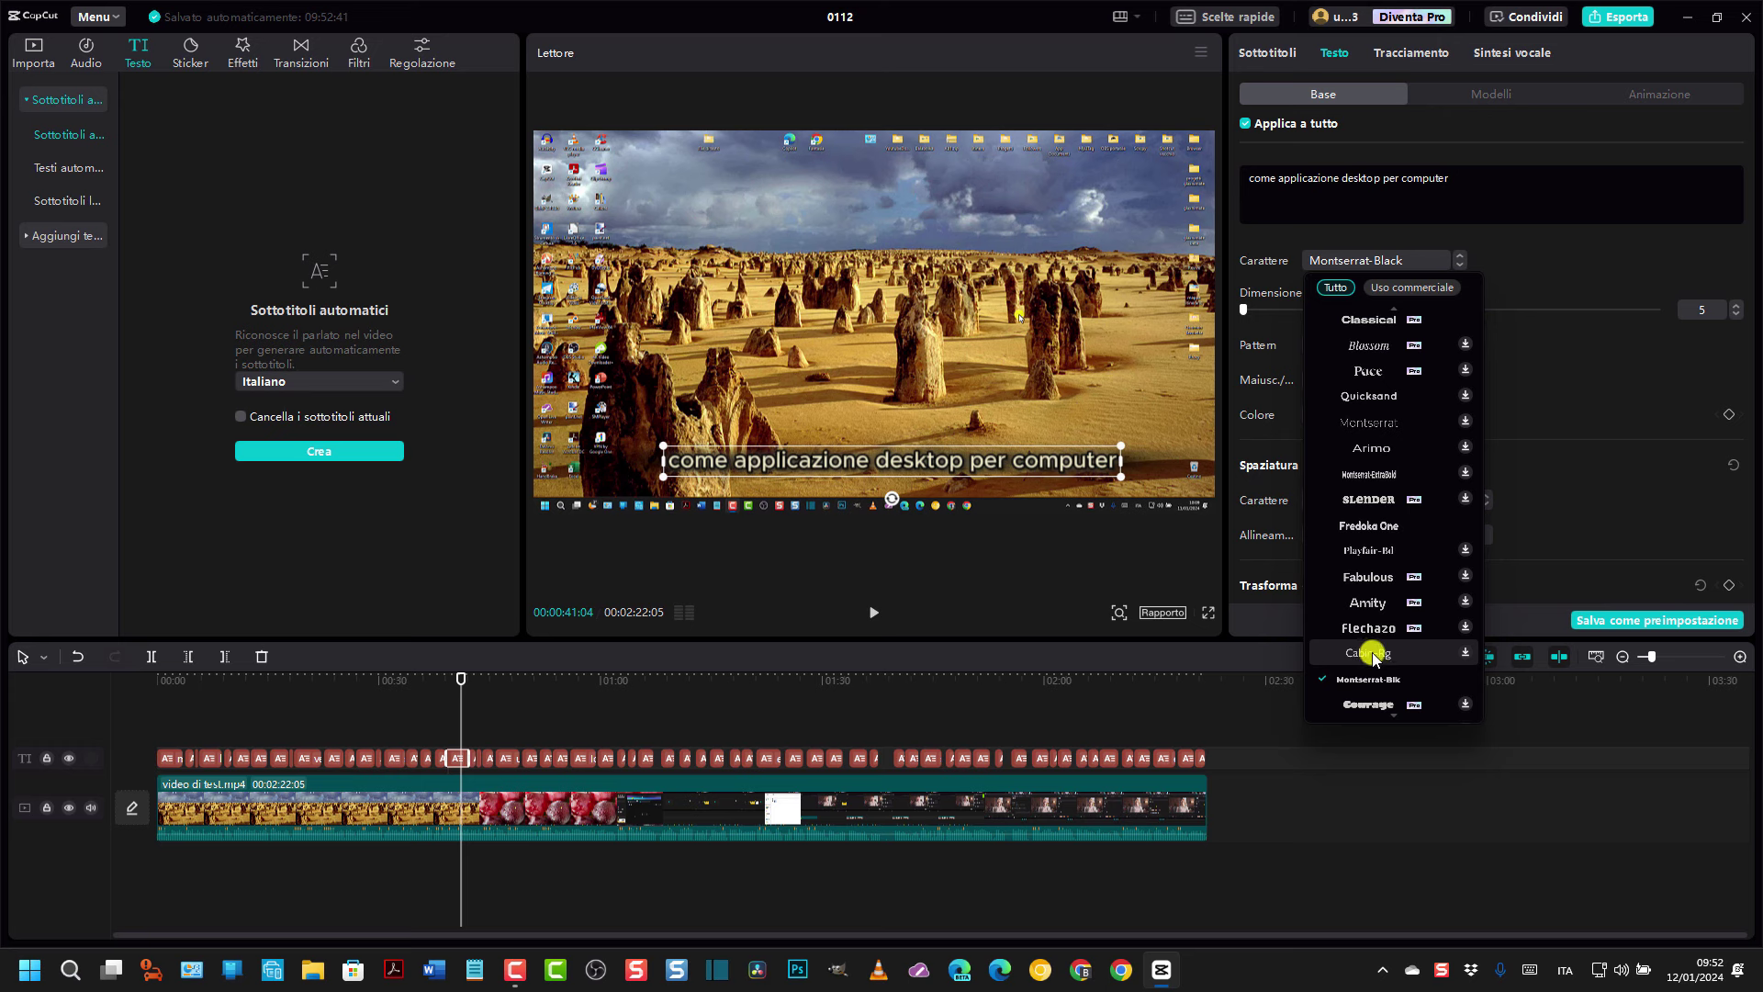
click(1373, 656)
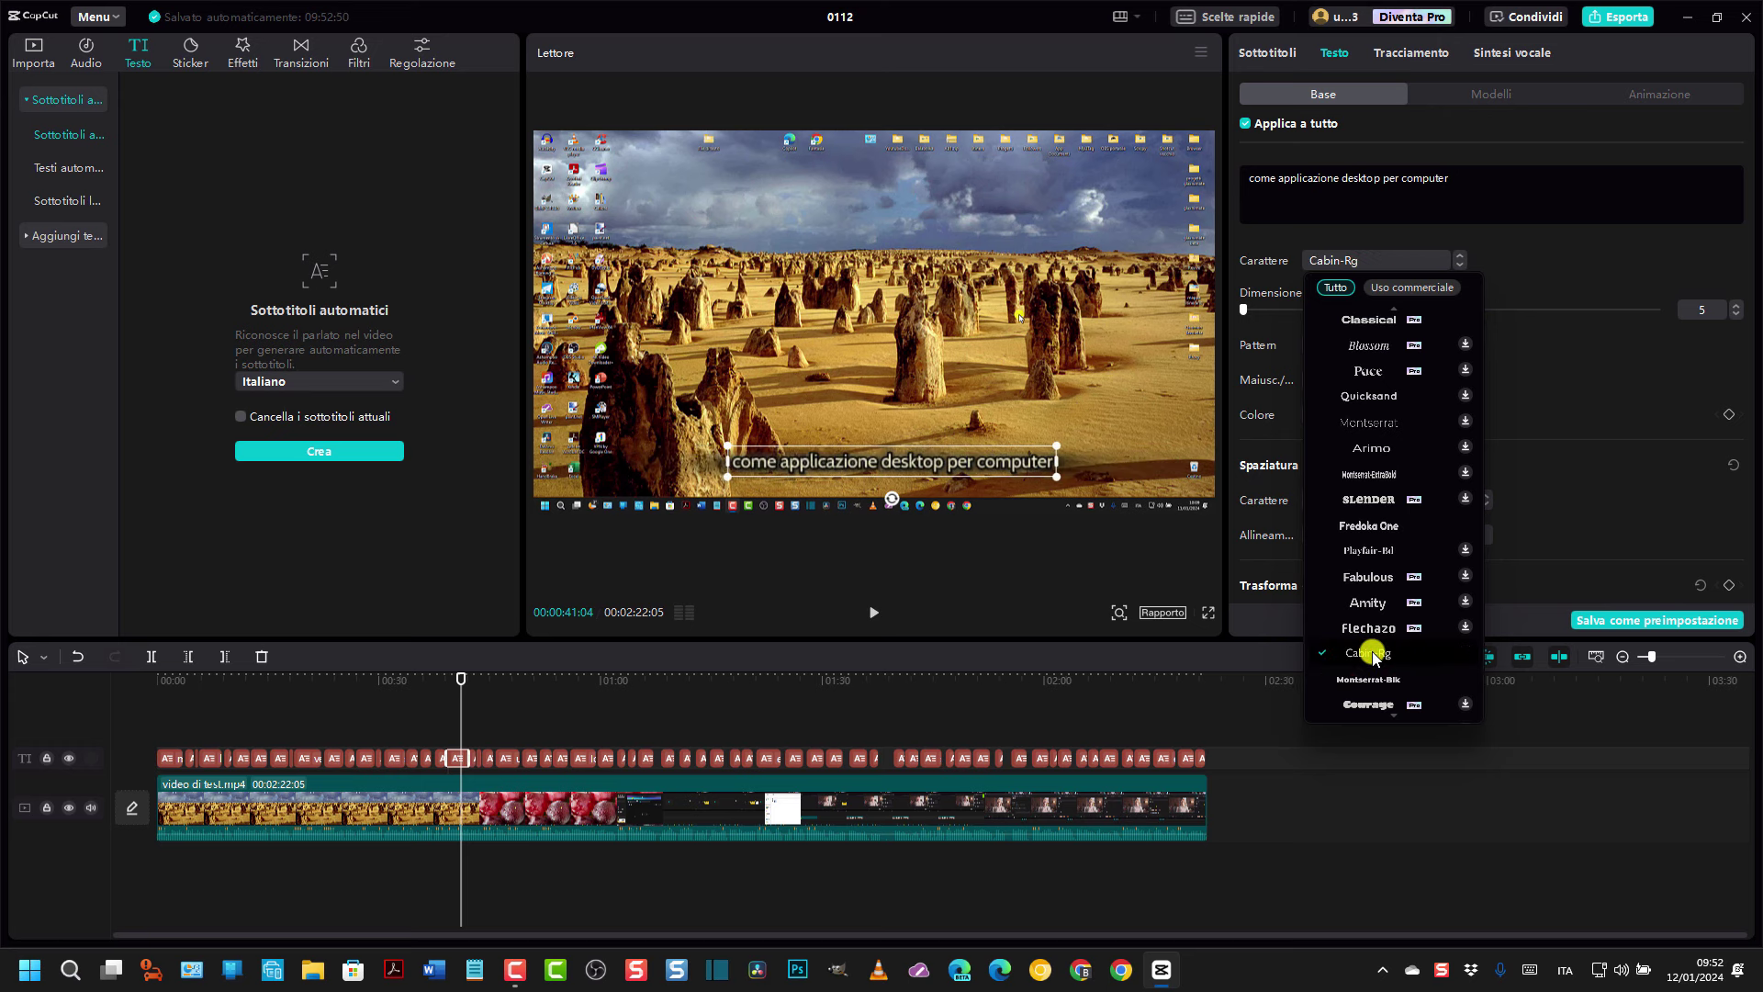
- Try the Pacifico-Regular and AndTheDoorCreeeaked fonts on the subtitle text
scroll(1370, 634, down, 10)
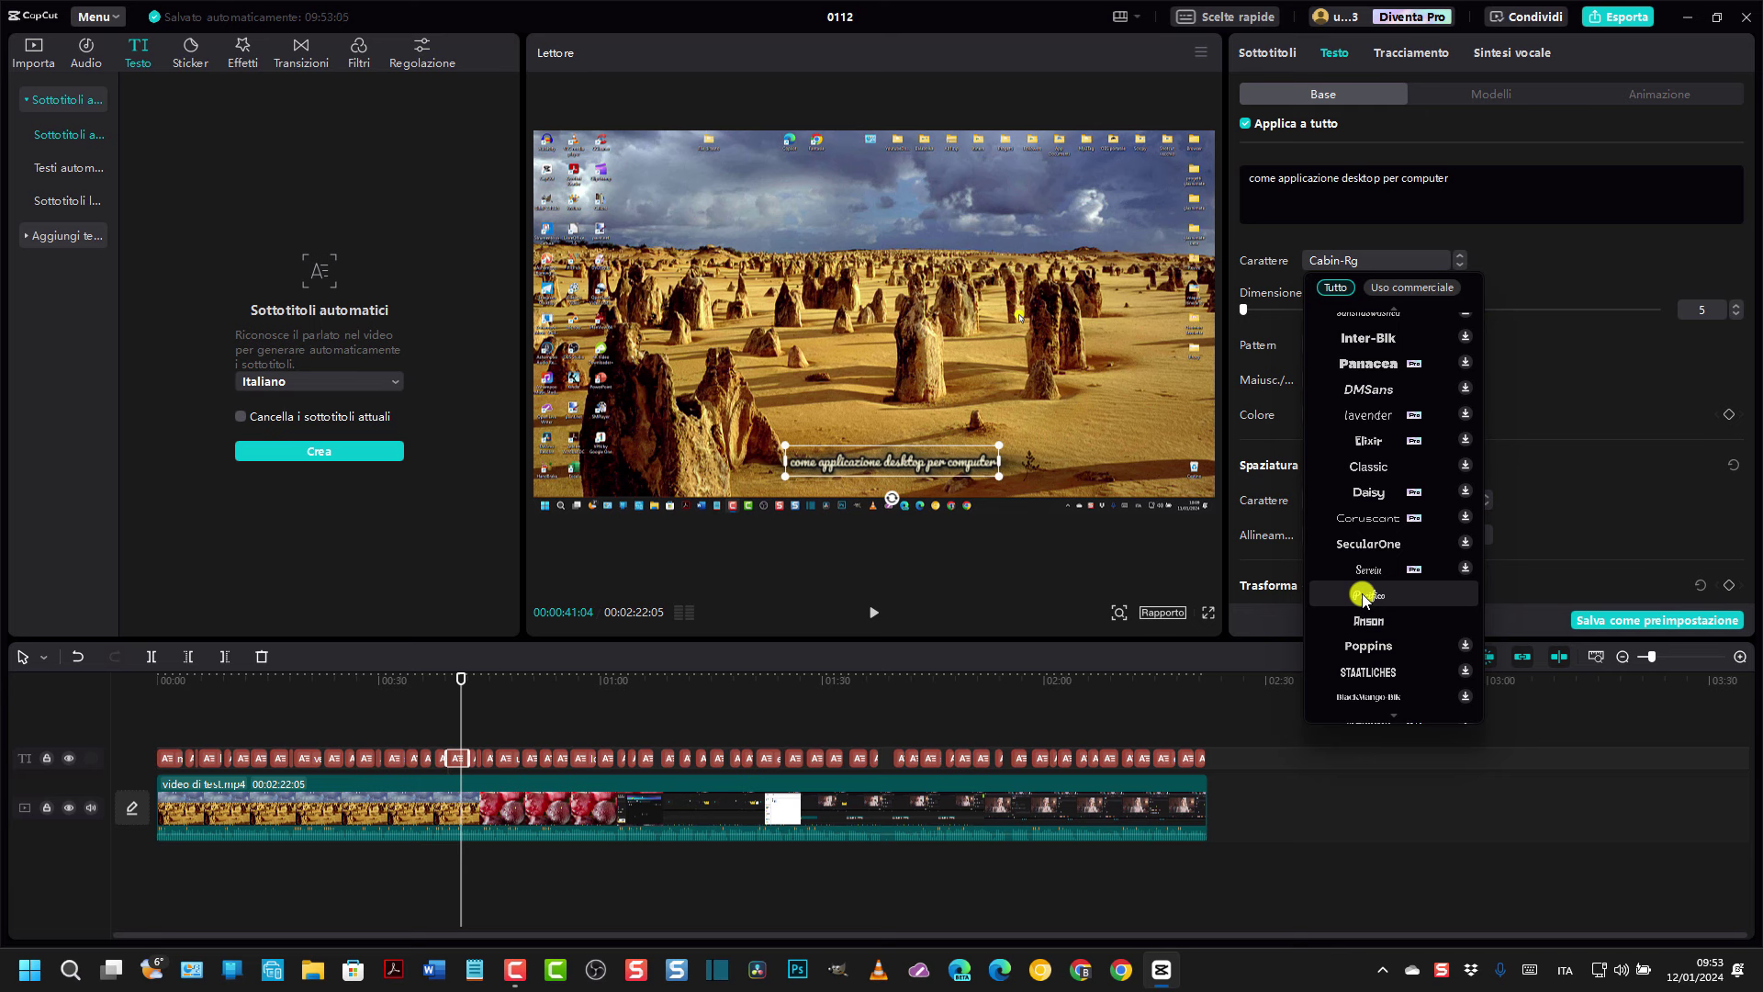
click(1364, 596)
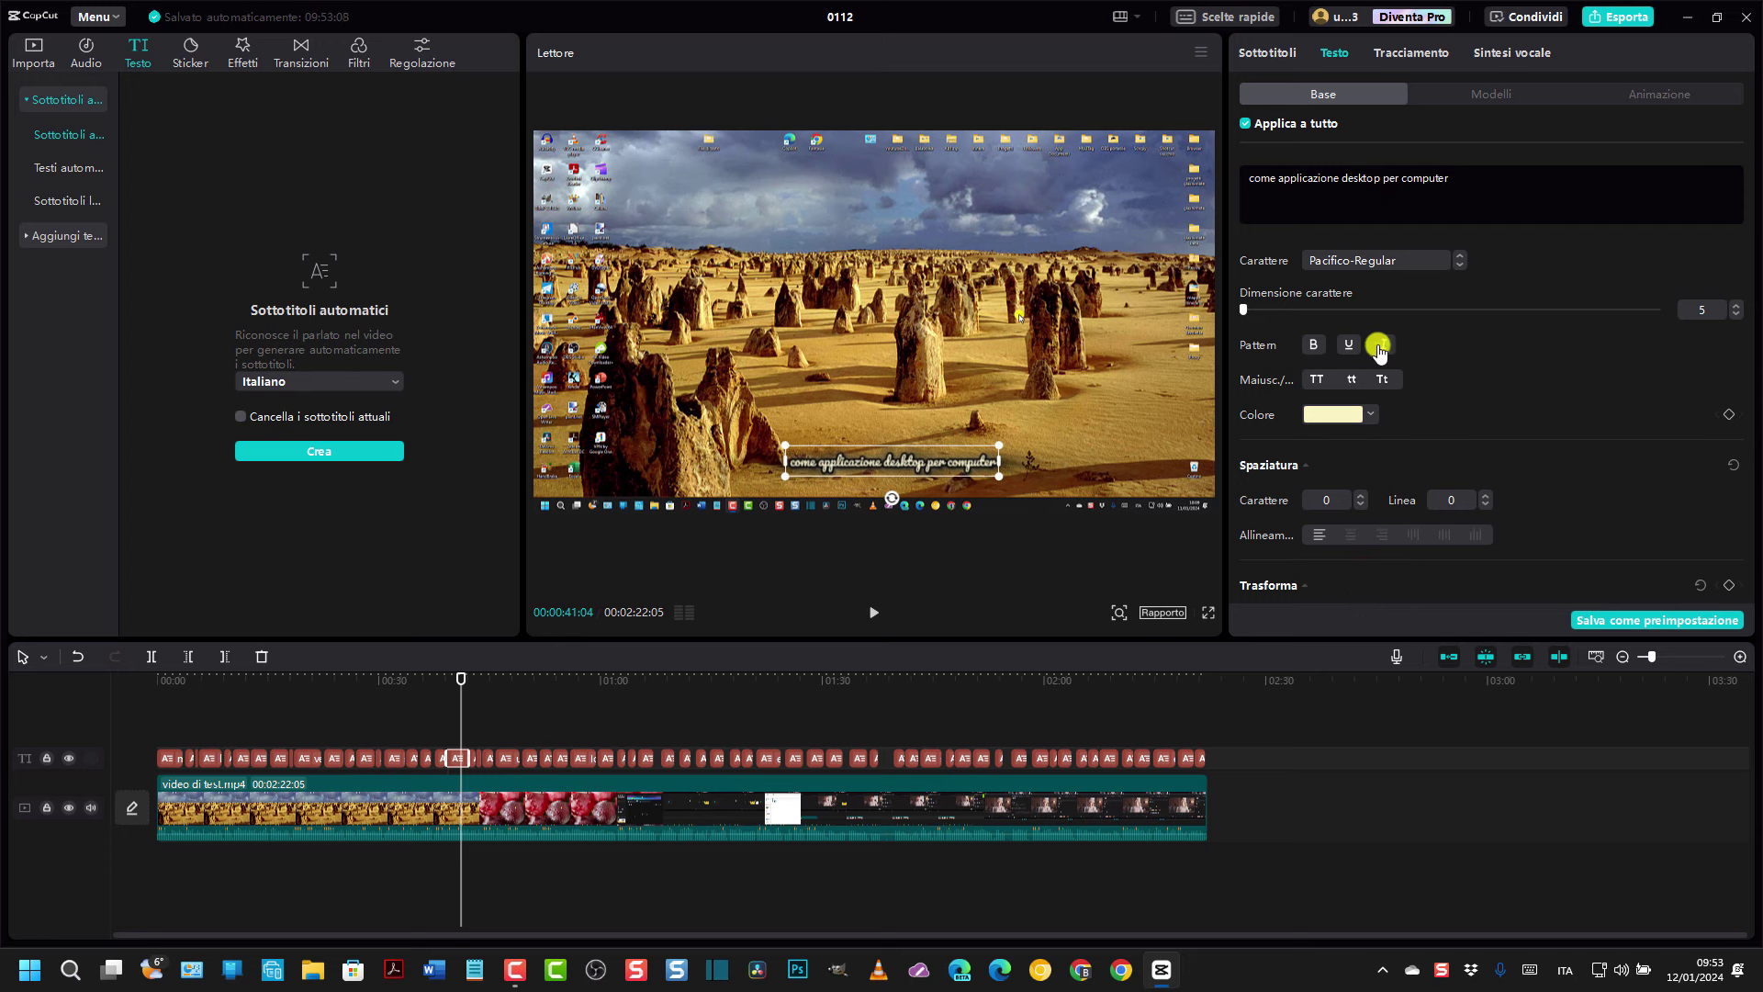
click(1423, 261)
scroll(1417, 618, down, 9)
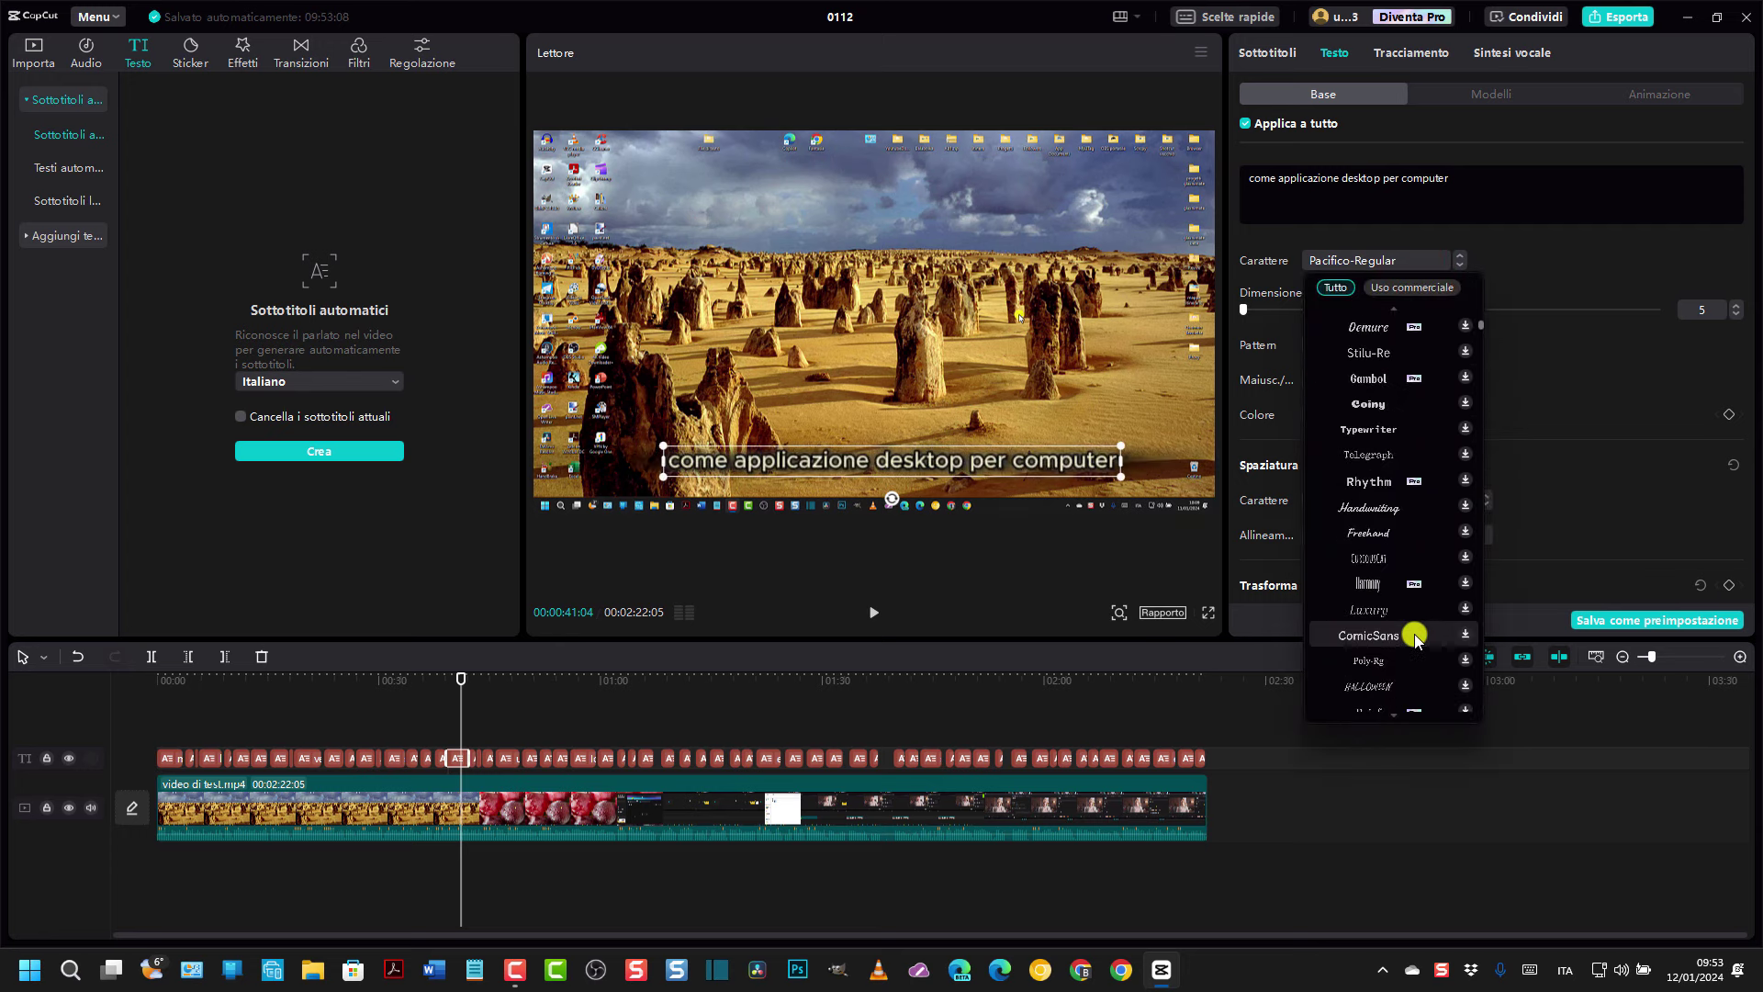
click(1369, 604)
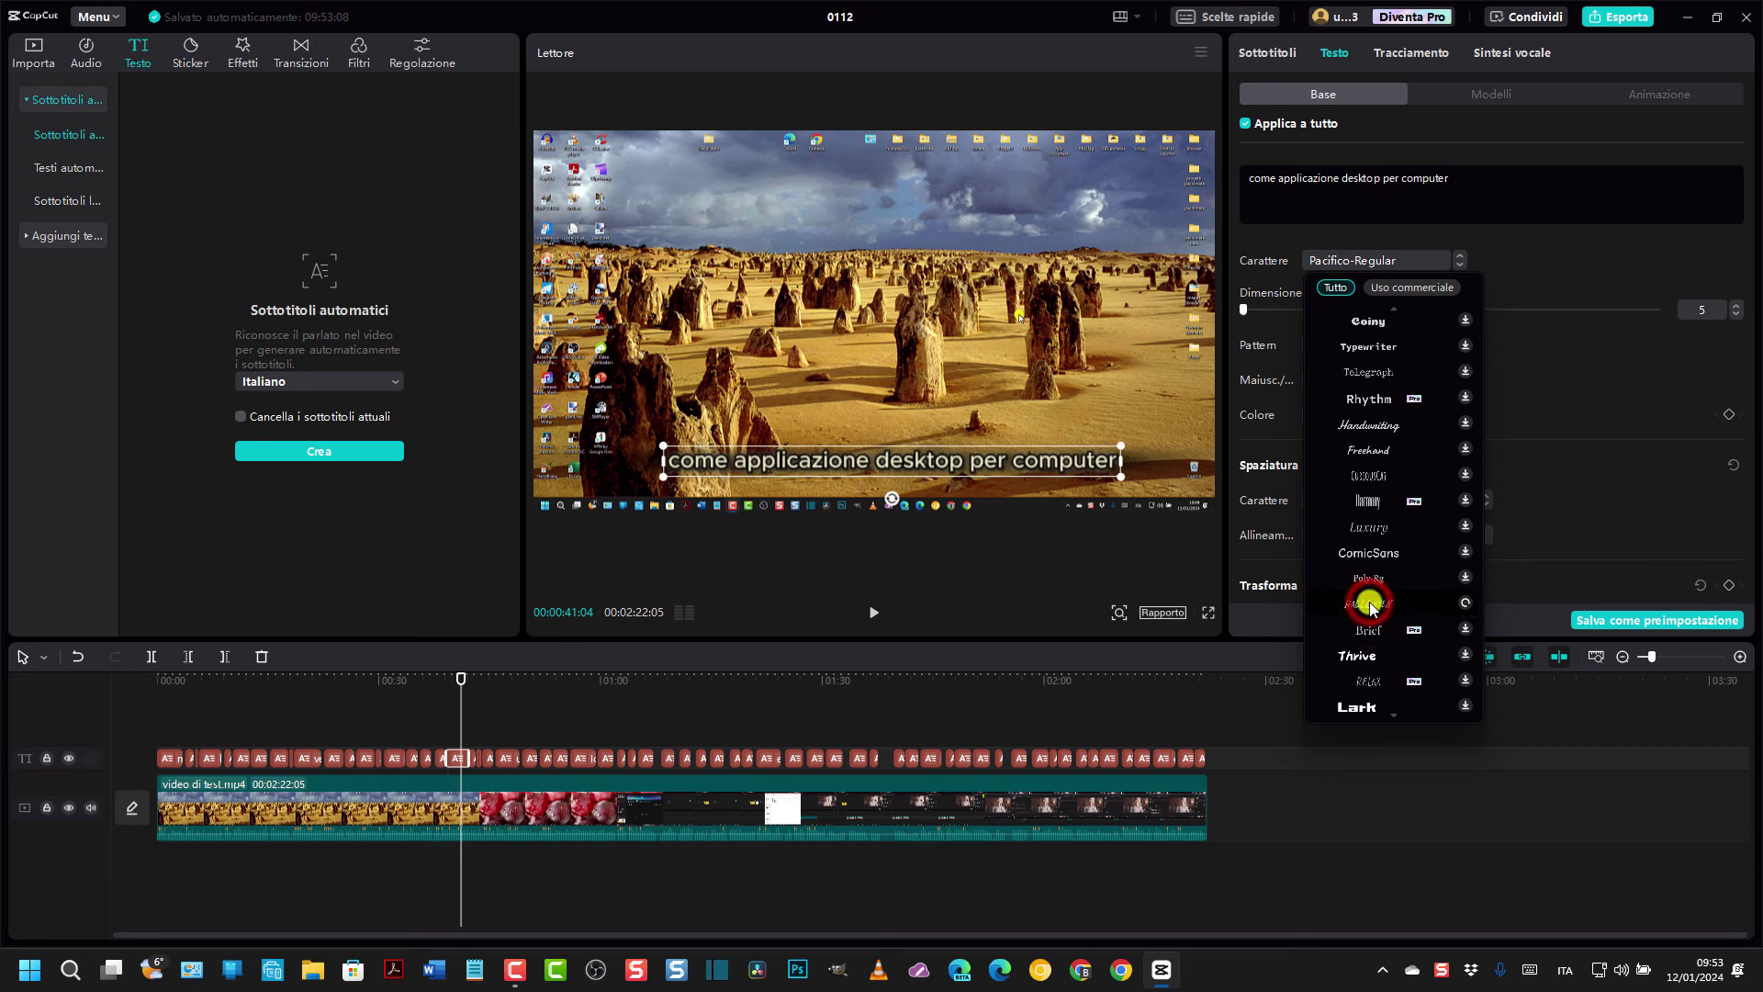
- Browse further fonts, try DelaGothic-Bold on the subtitle text and restore the Sistema font
scroll(1387, 653, down, 10)
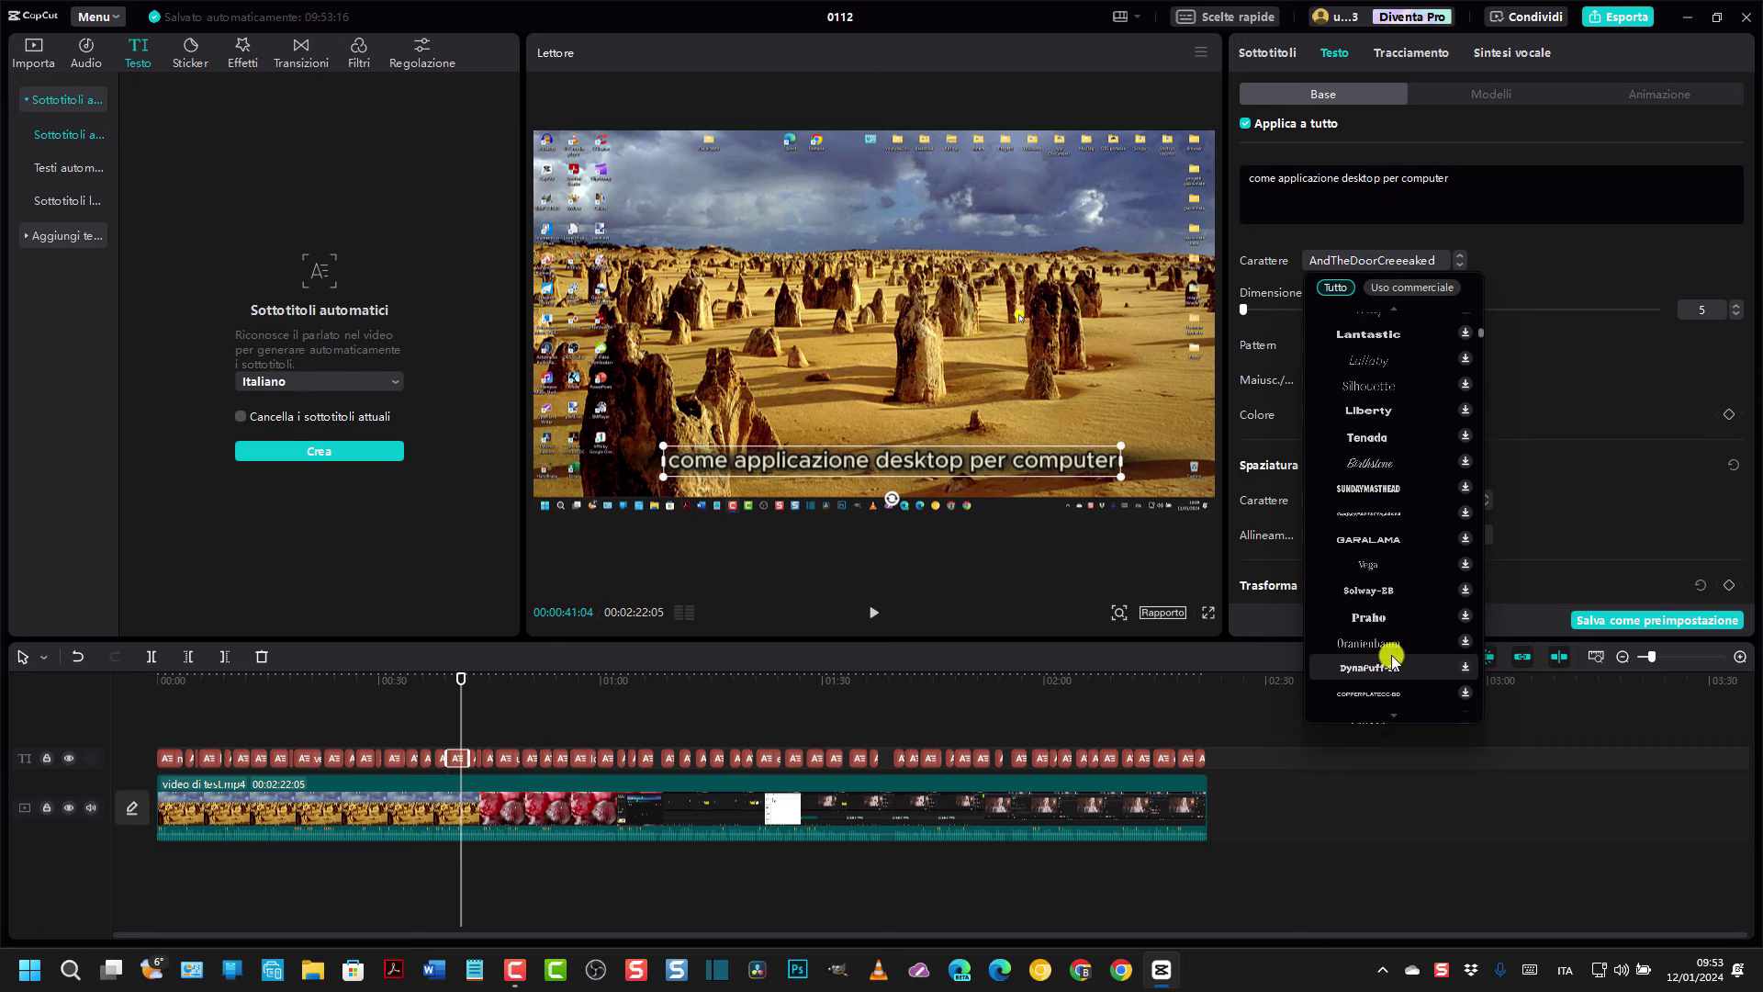
scroll(1393, 658, down, 8)
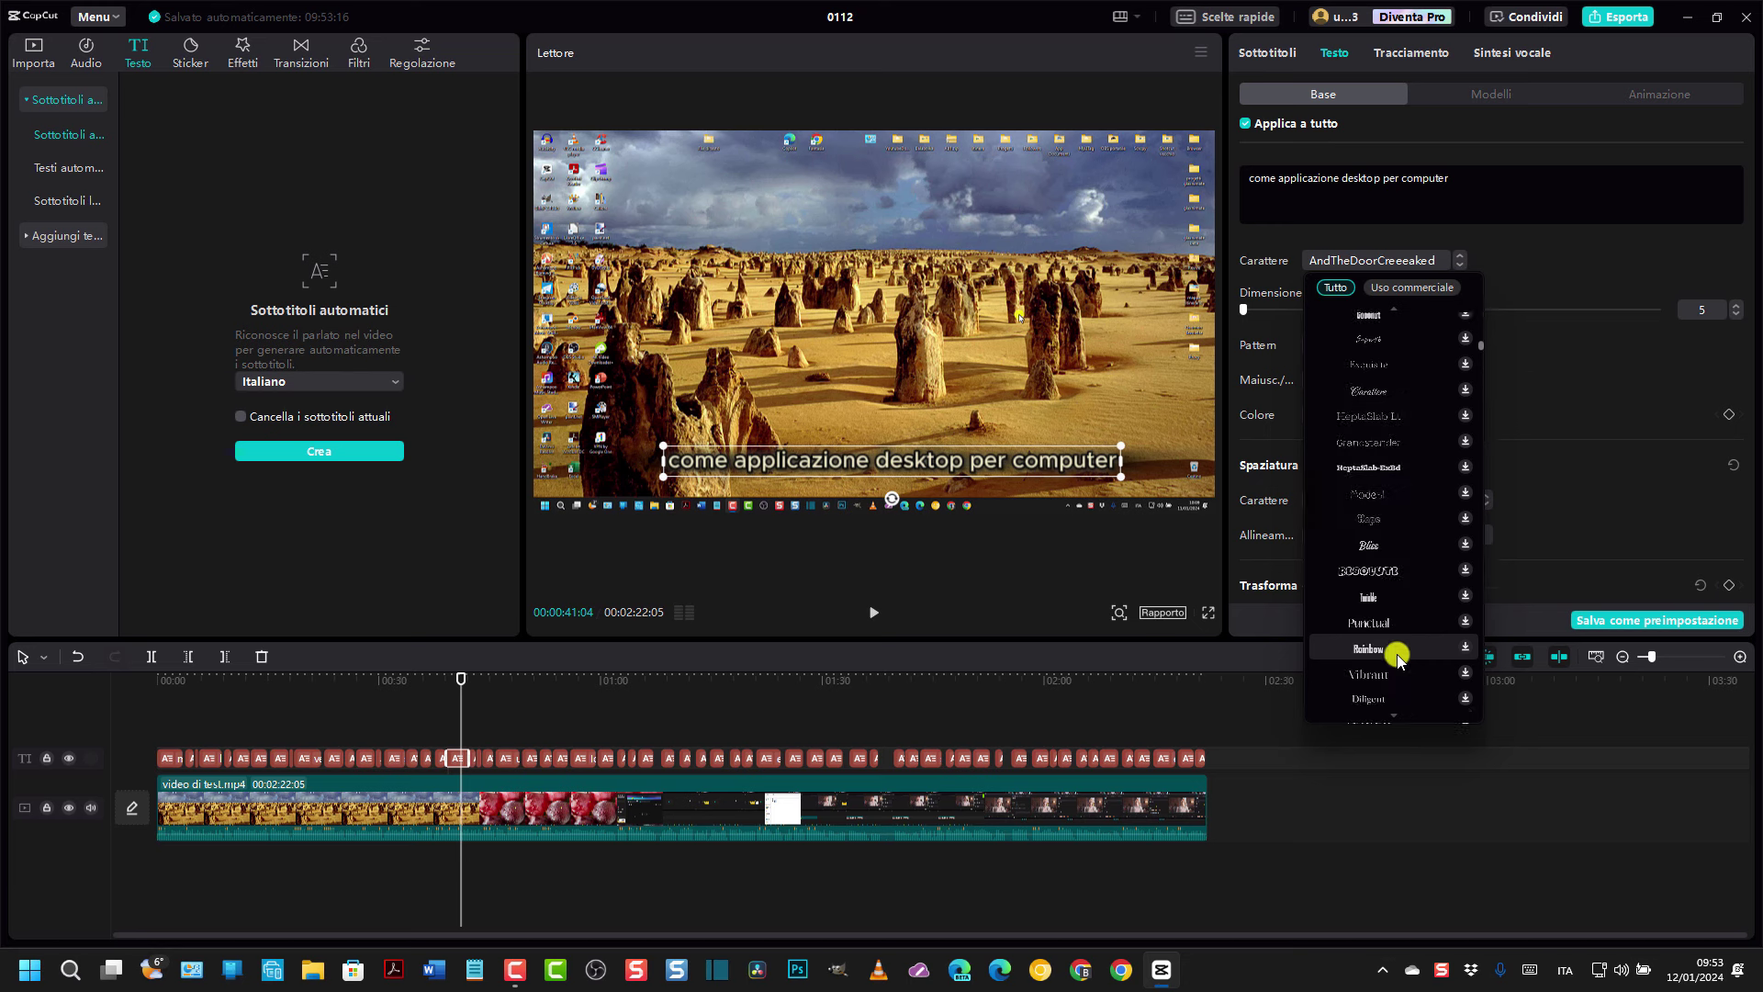
scroll(1400, 647, down, 10)
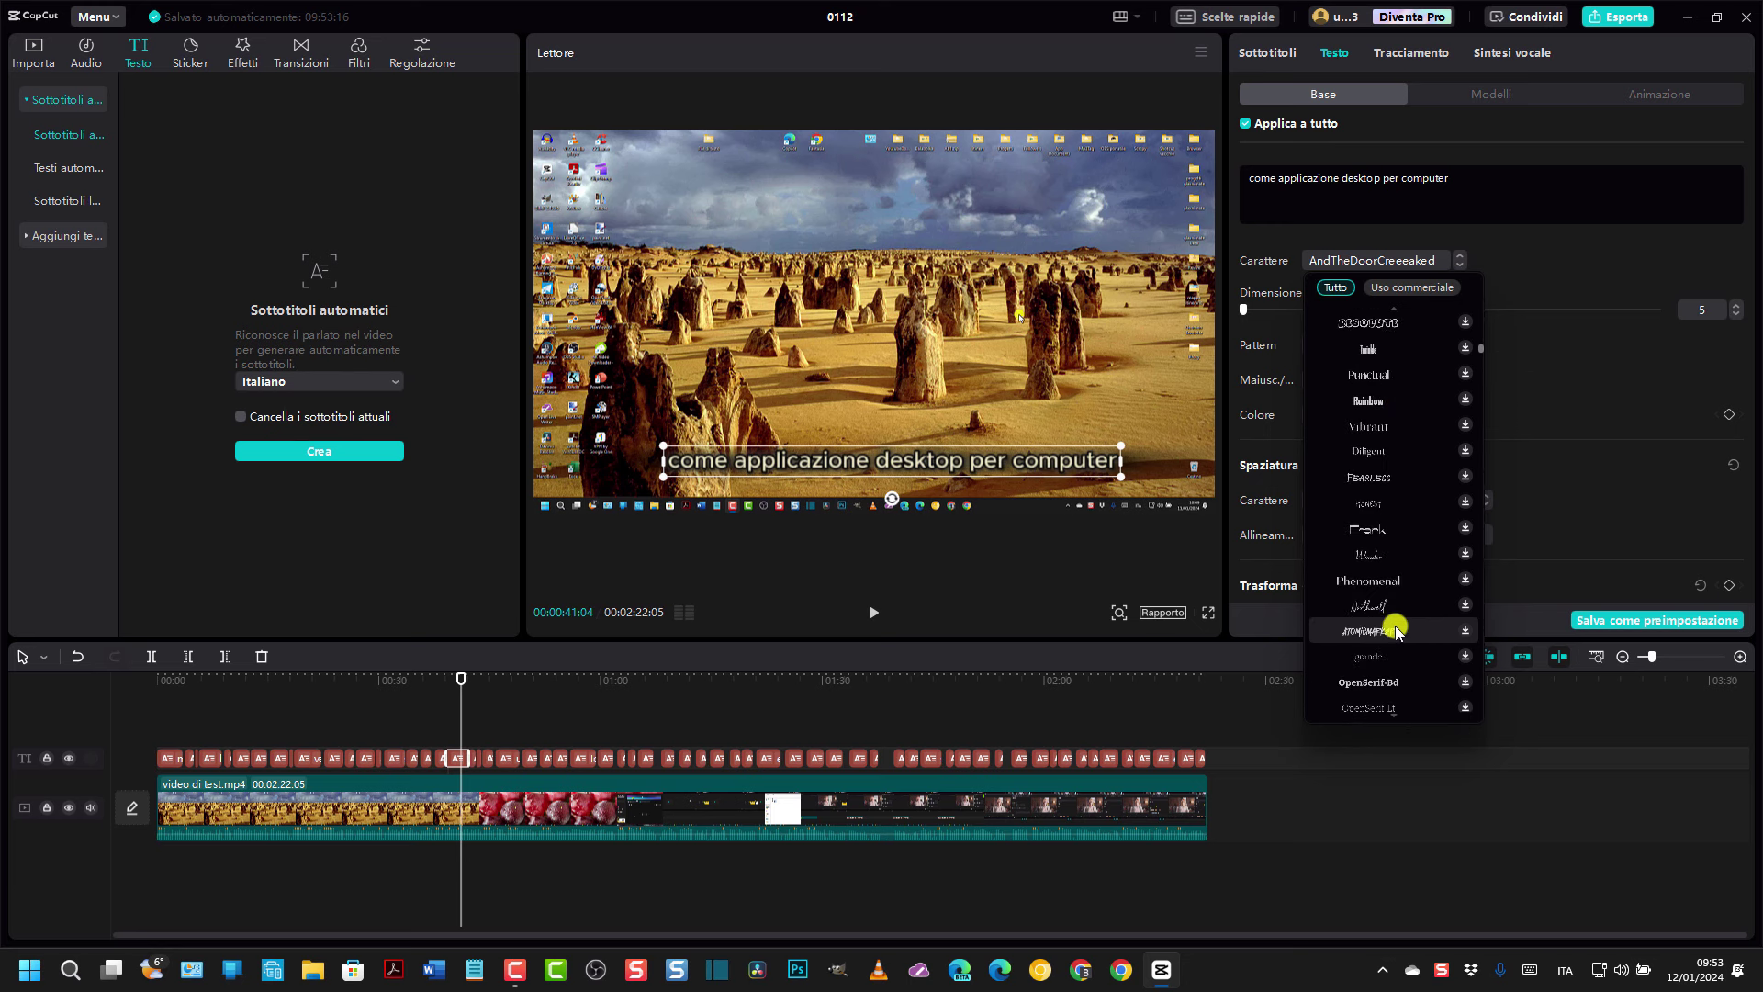
scroll(1396, 625, up, 18)
click(1391, 498)
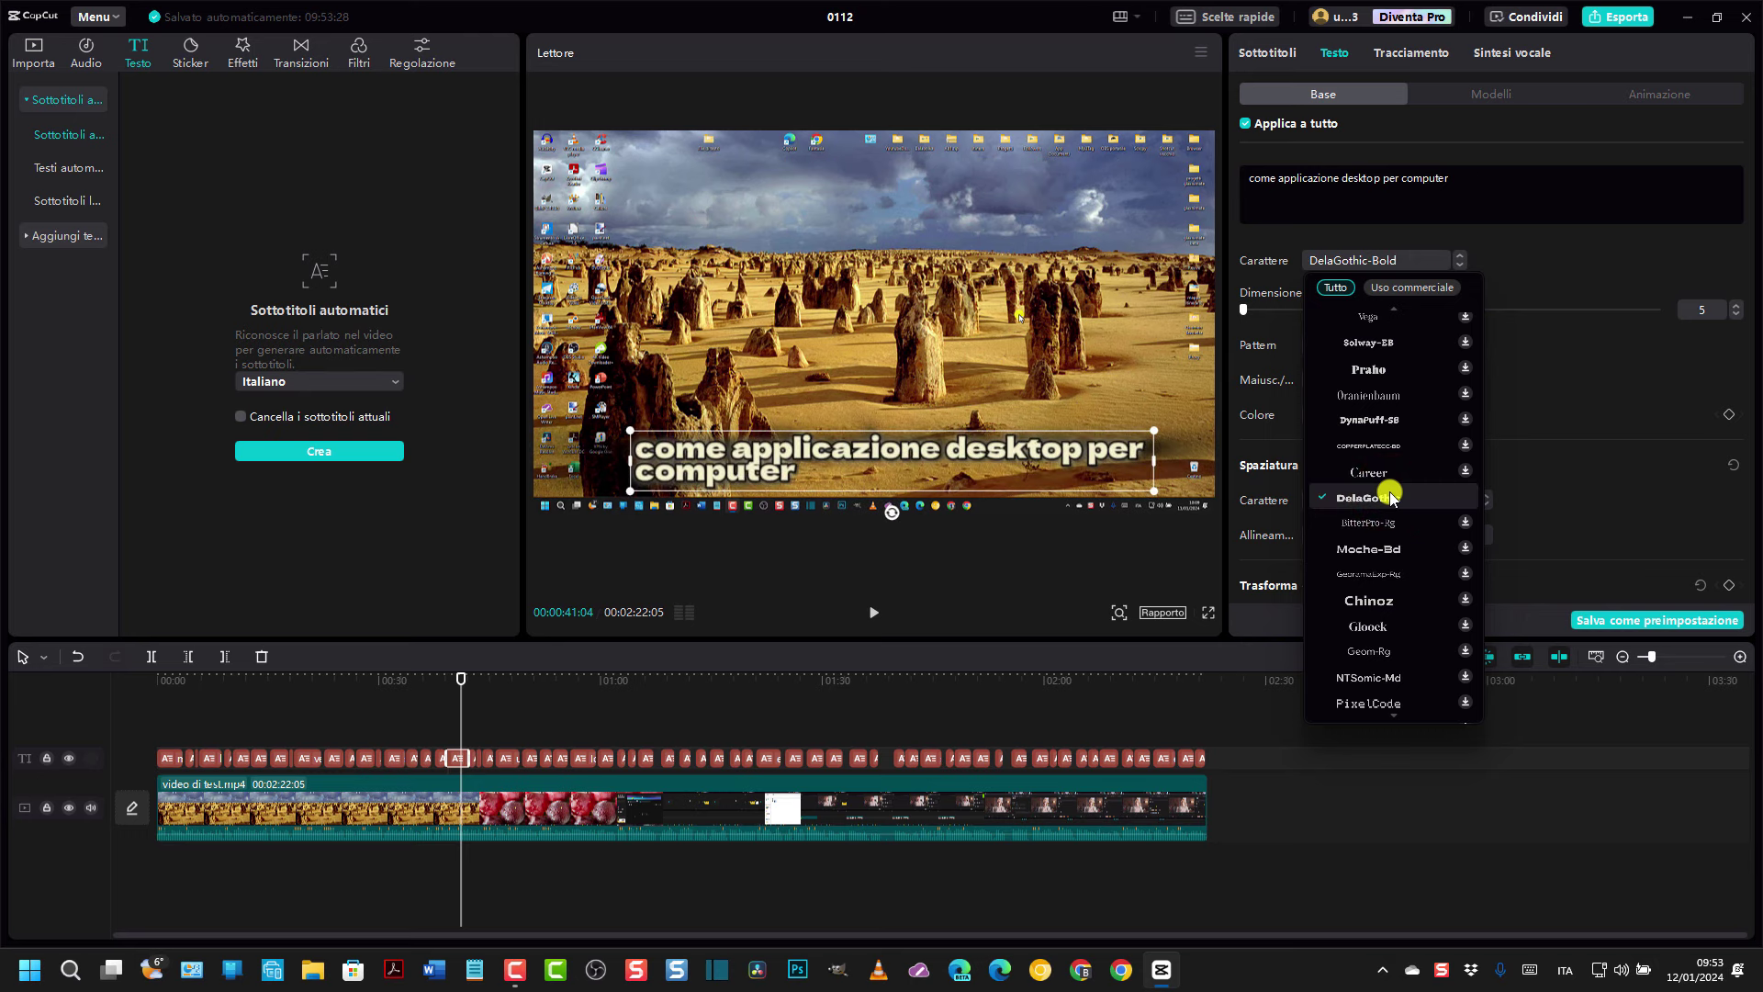
scroll(1391, 441, up, 5)
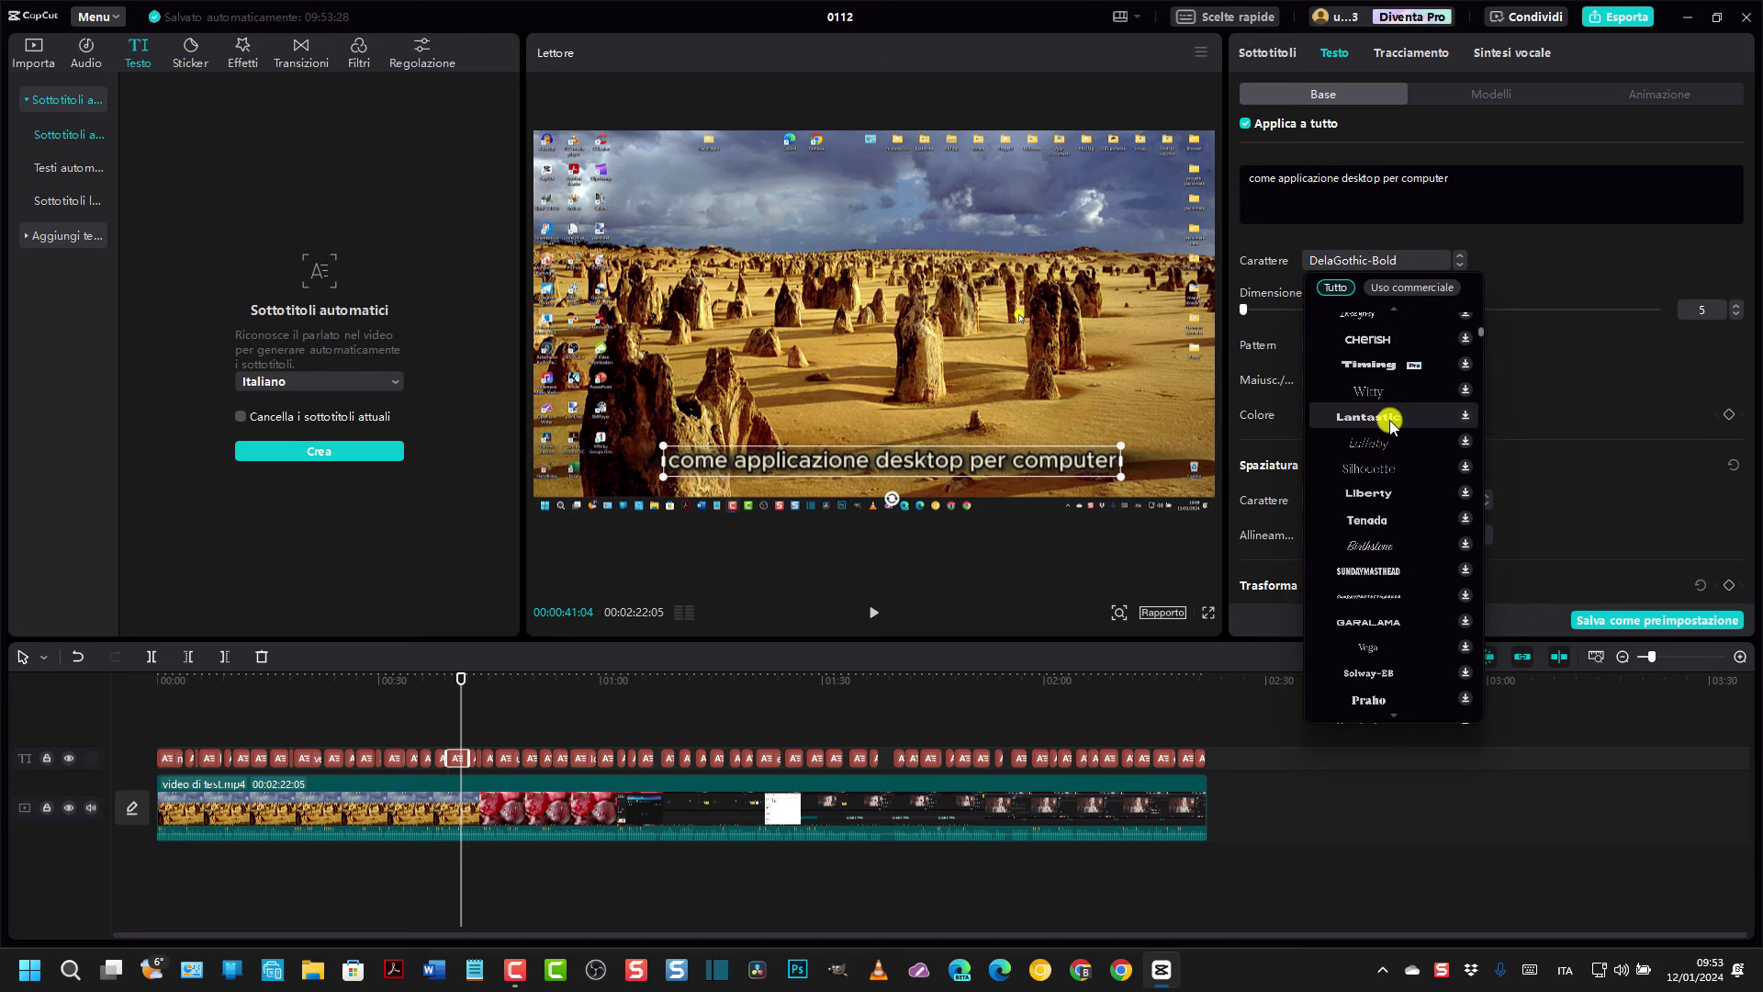
click(1357, 393)
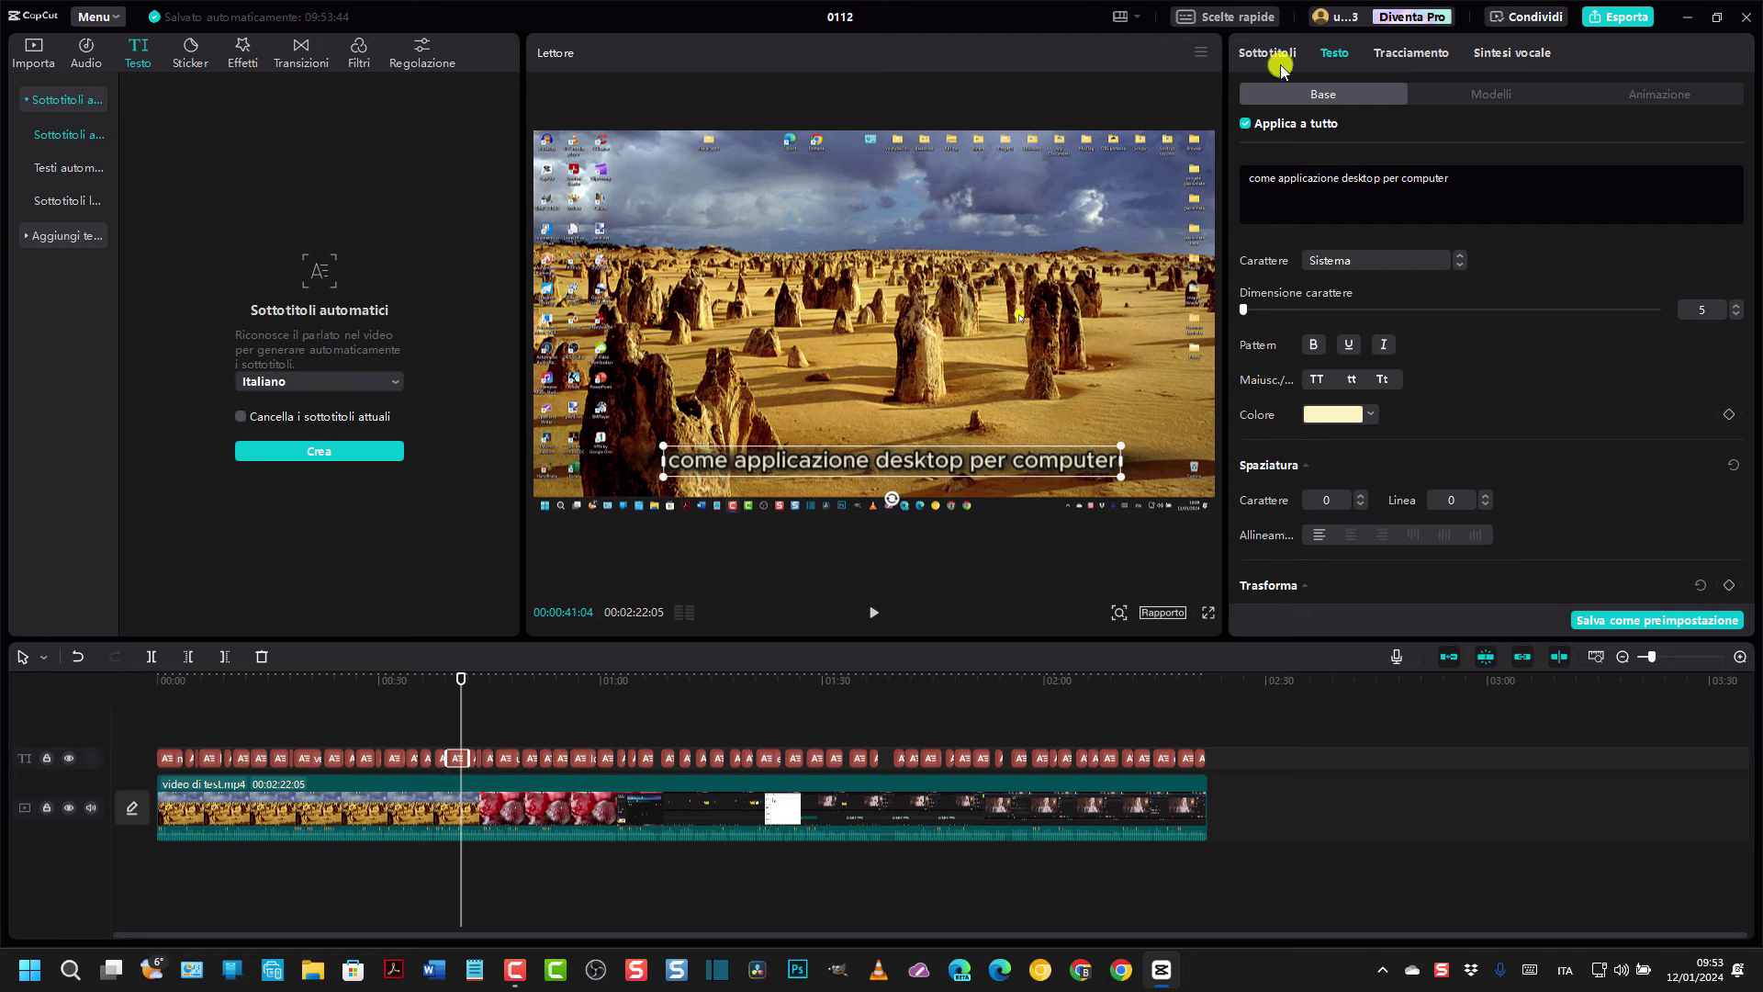
- Try to export the video and return to editing from the notice about Pro materials
click(1637, 19)
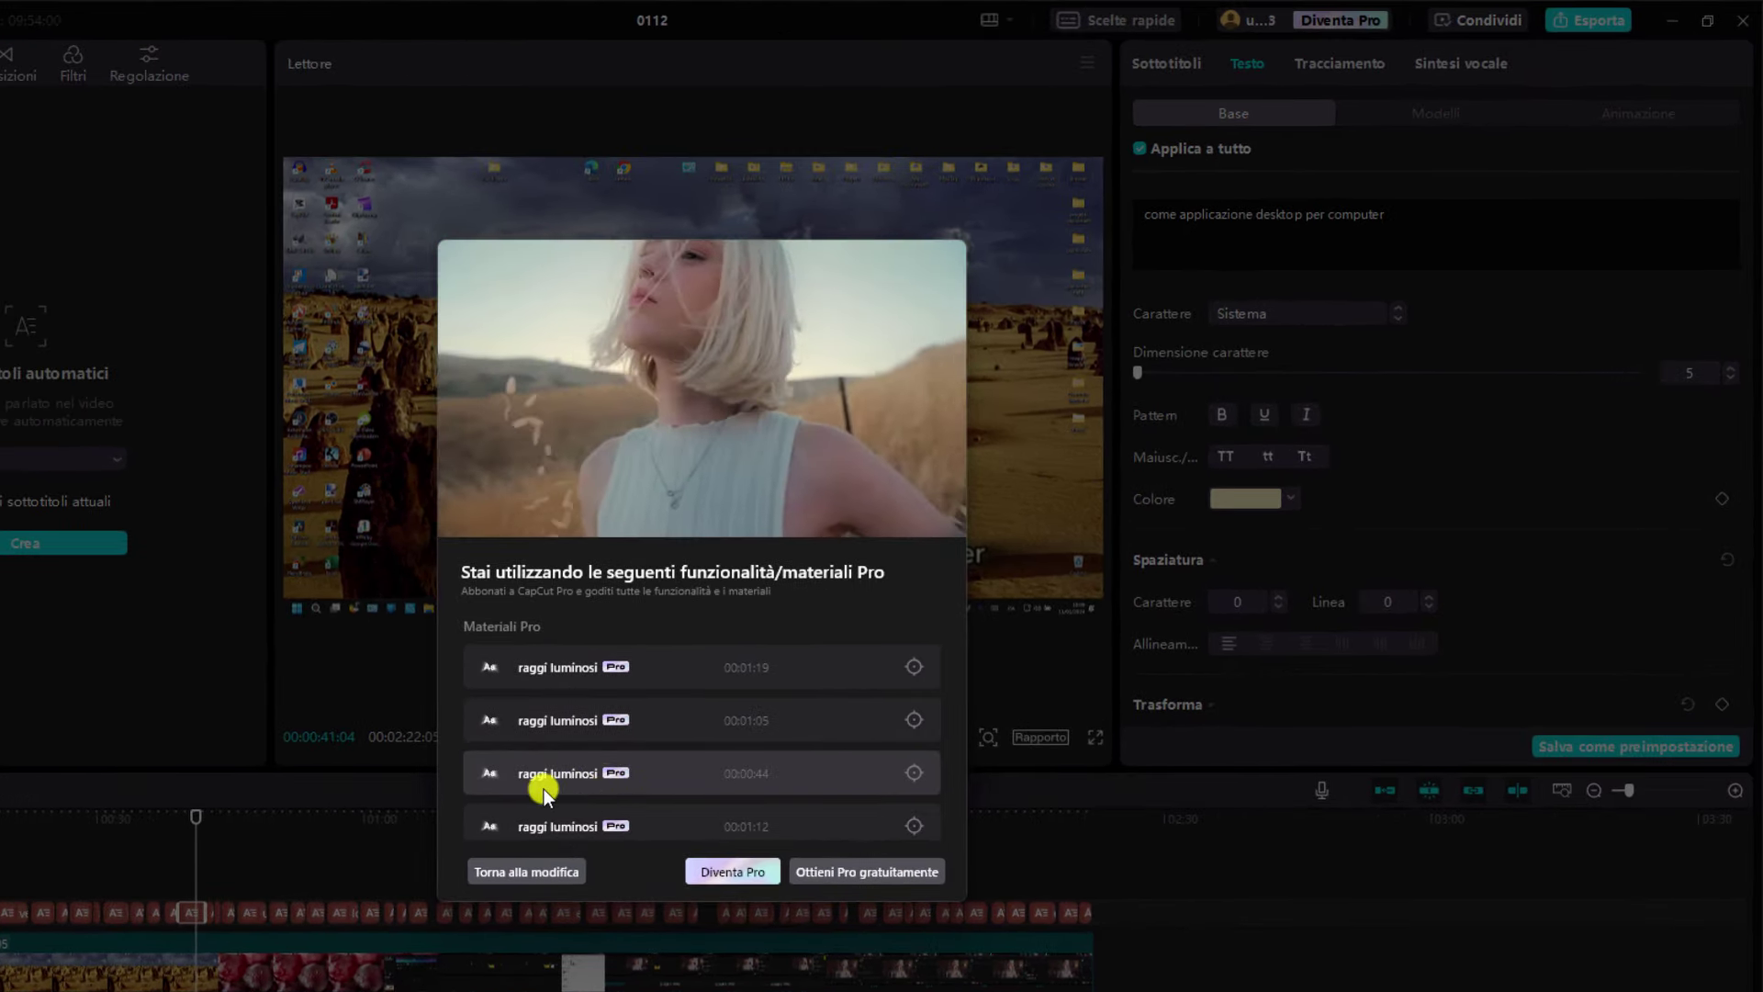
click(540, 872)
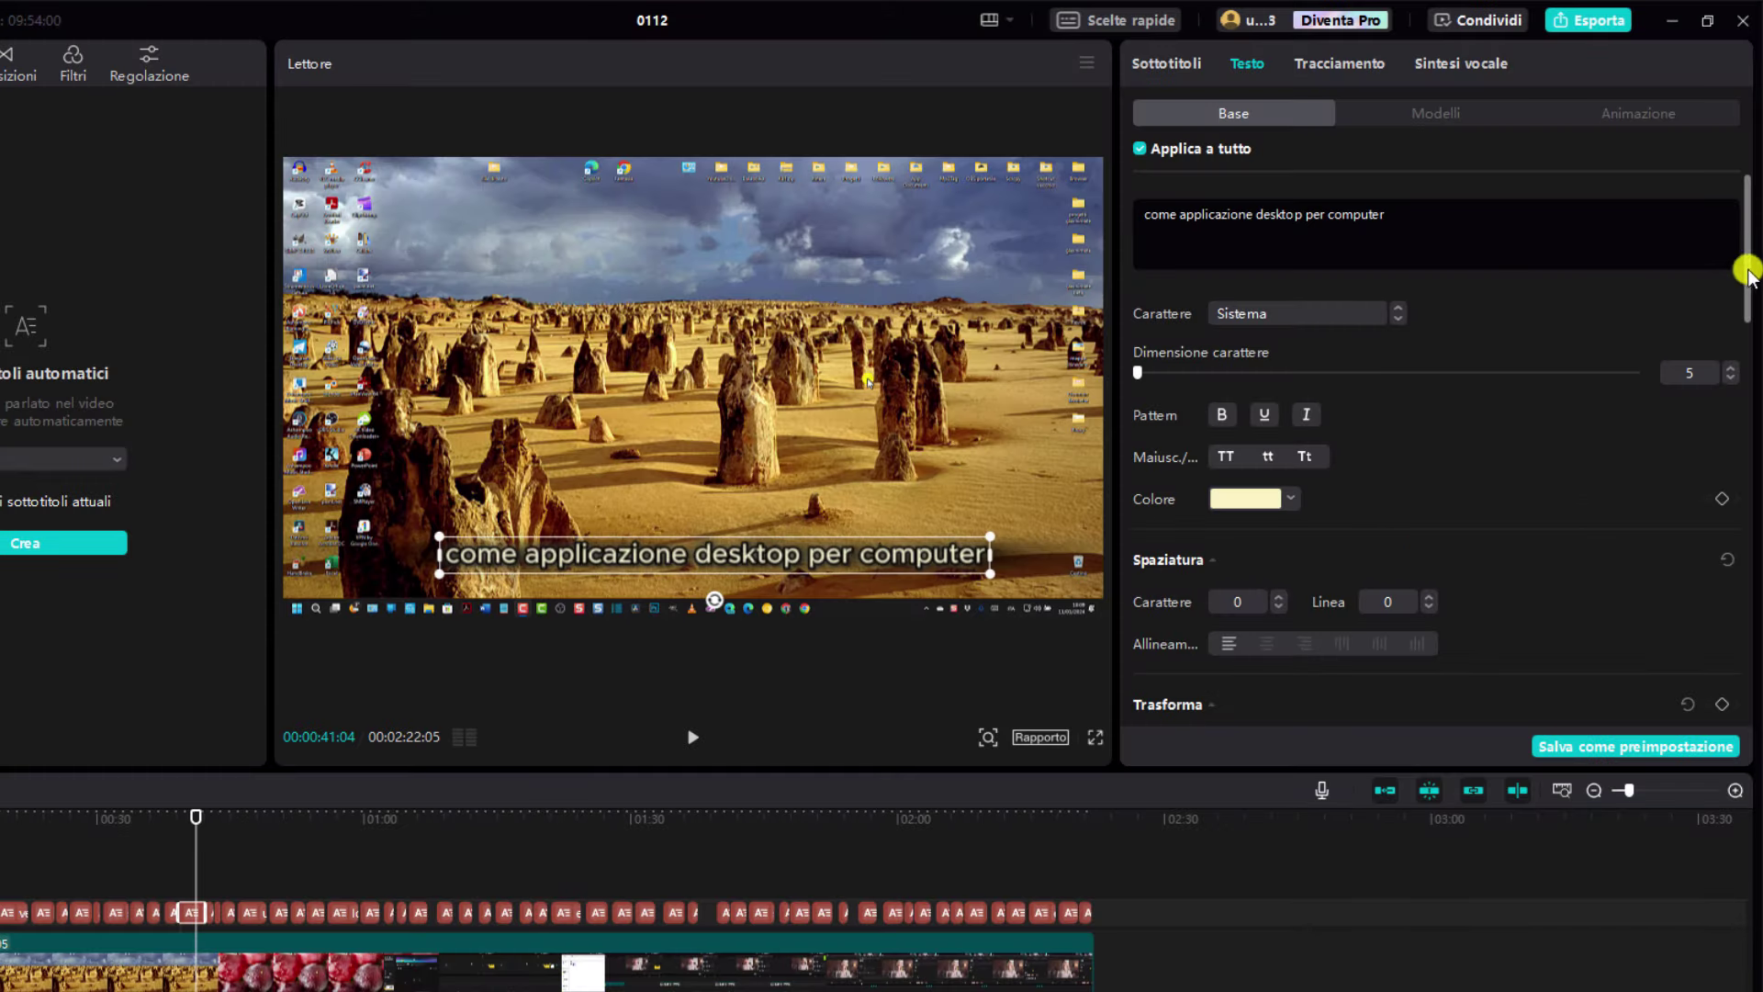
- Turn off the Pro glow effect (Bagliore) on the subtitle text and check the remaining style settings
scroll(1462, 333, down, 2)
scroll(1463, 340, down, 12)
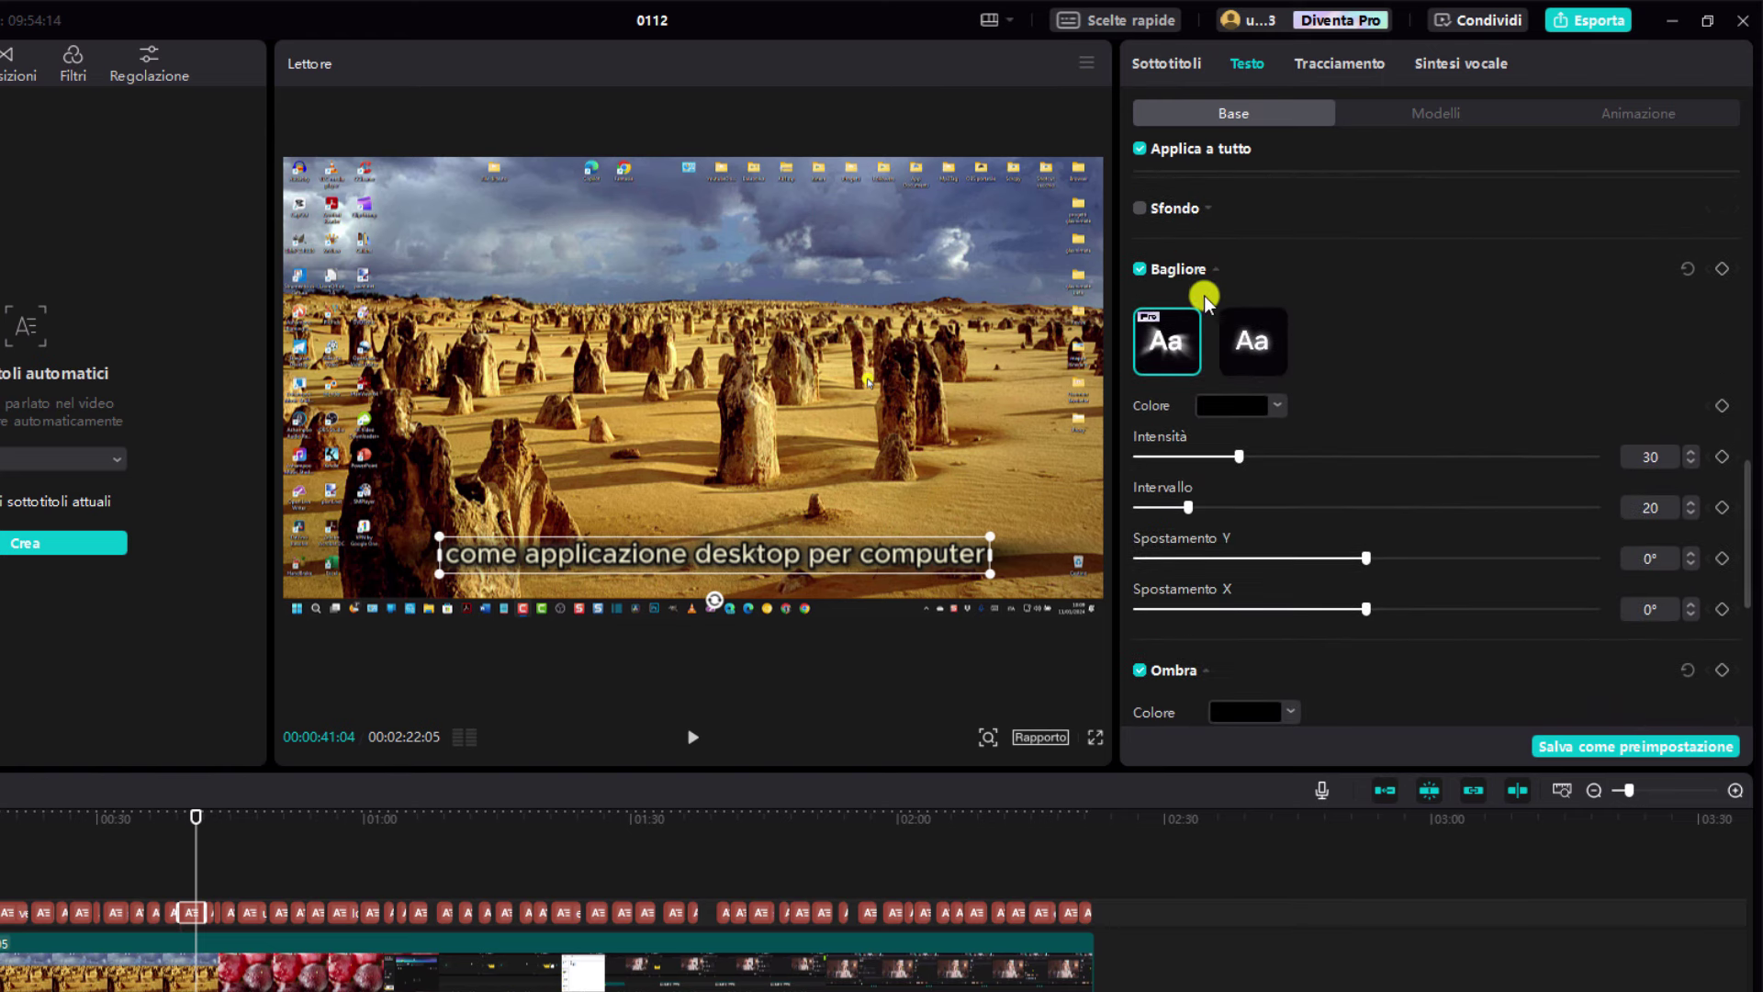
click(1141, 272)
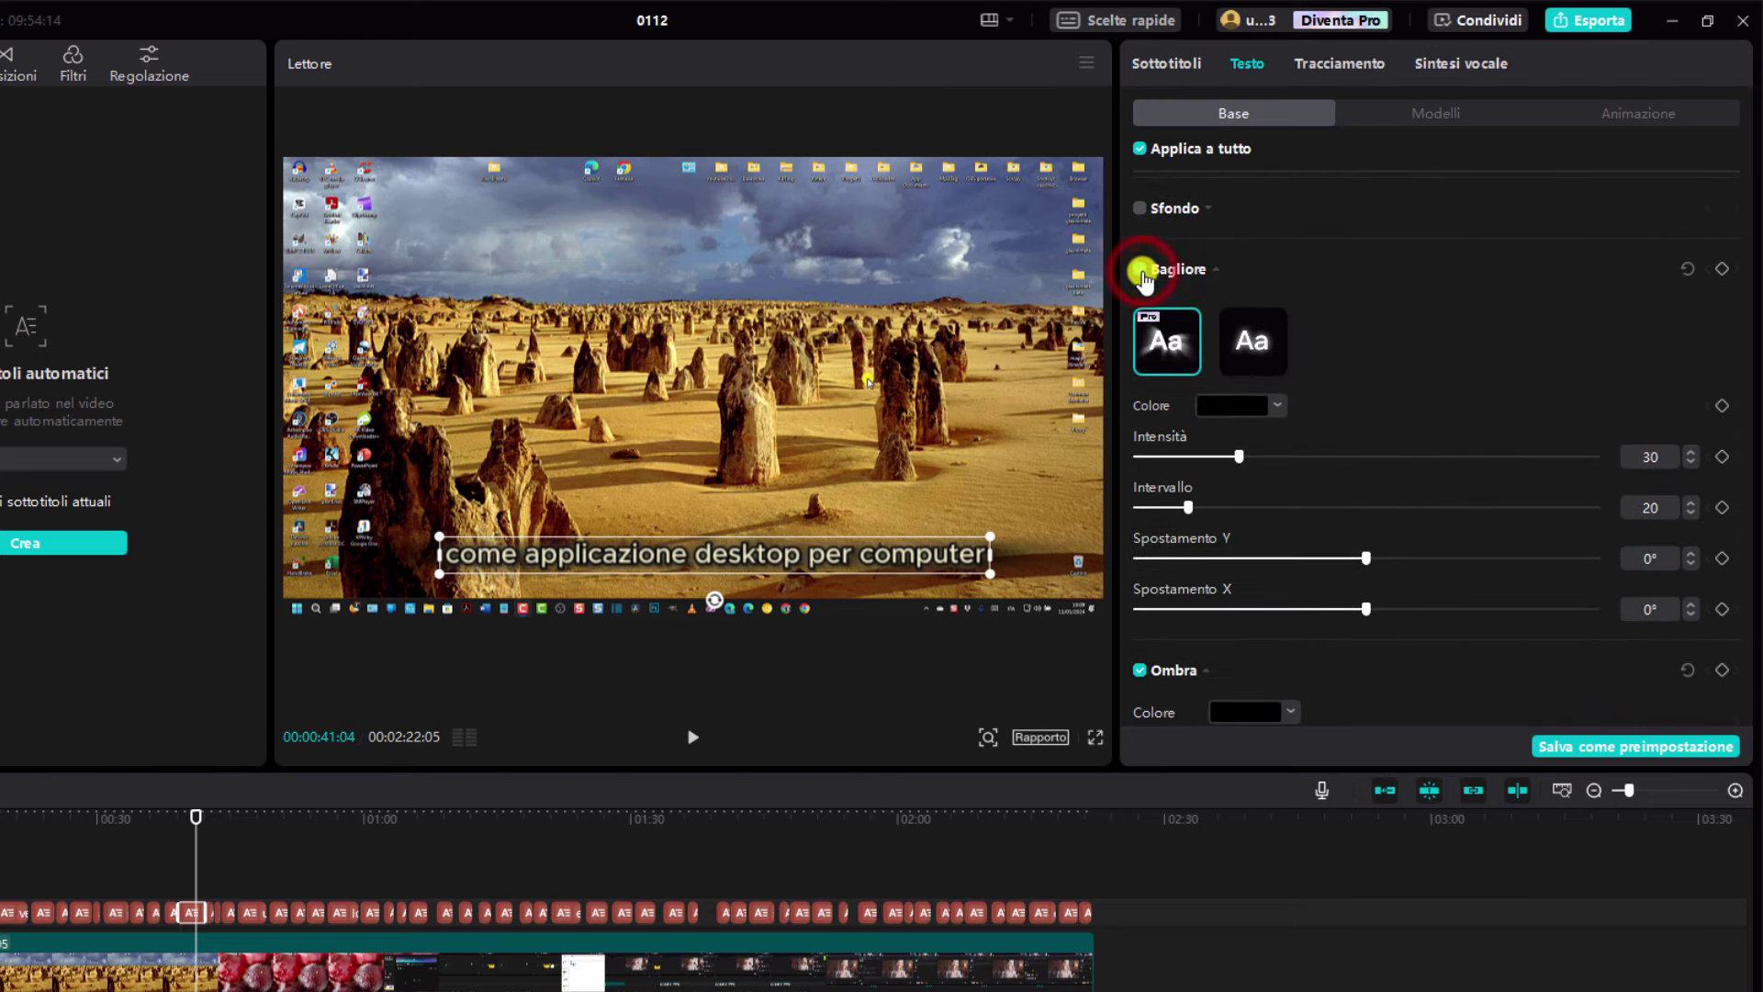
scroll(1341, 358, up, 8)
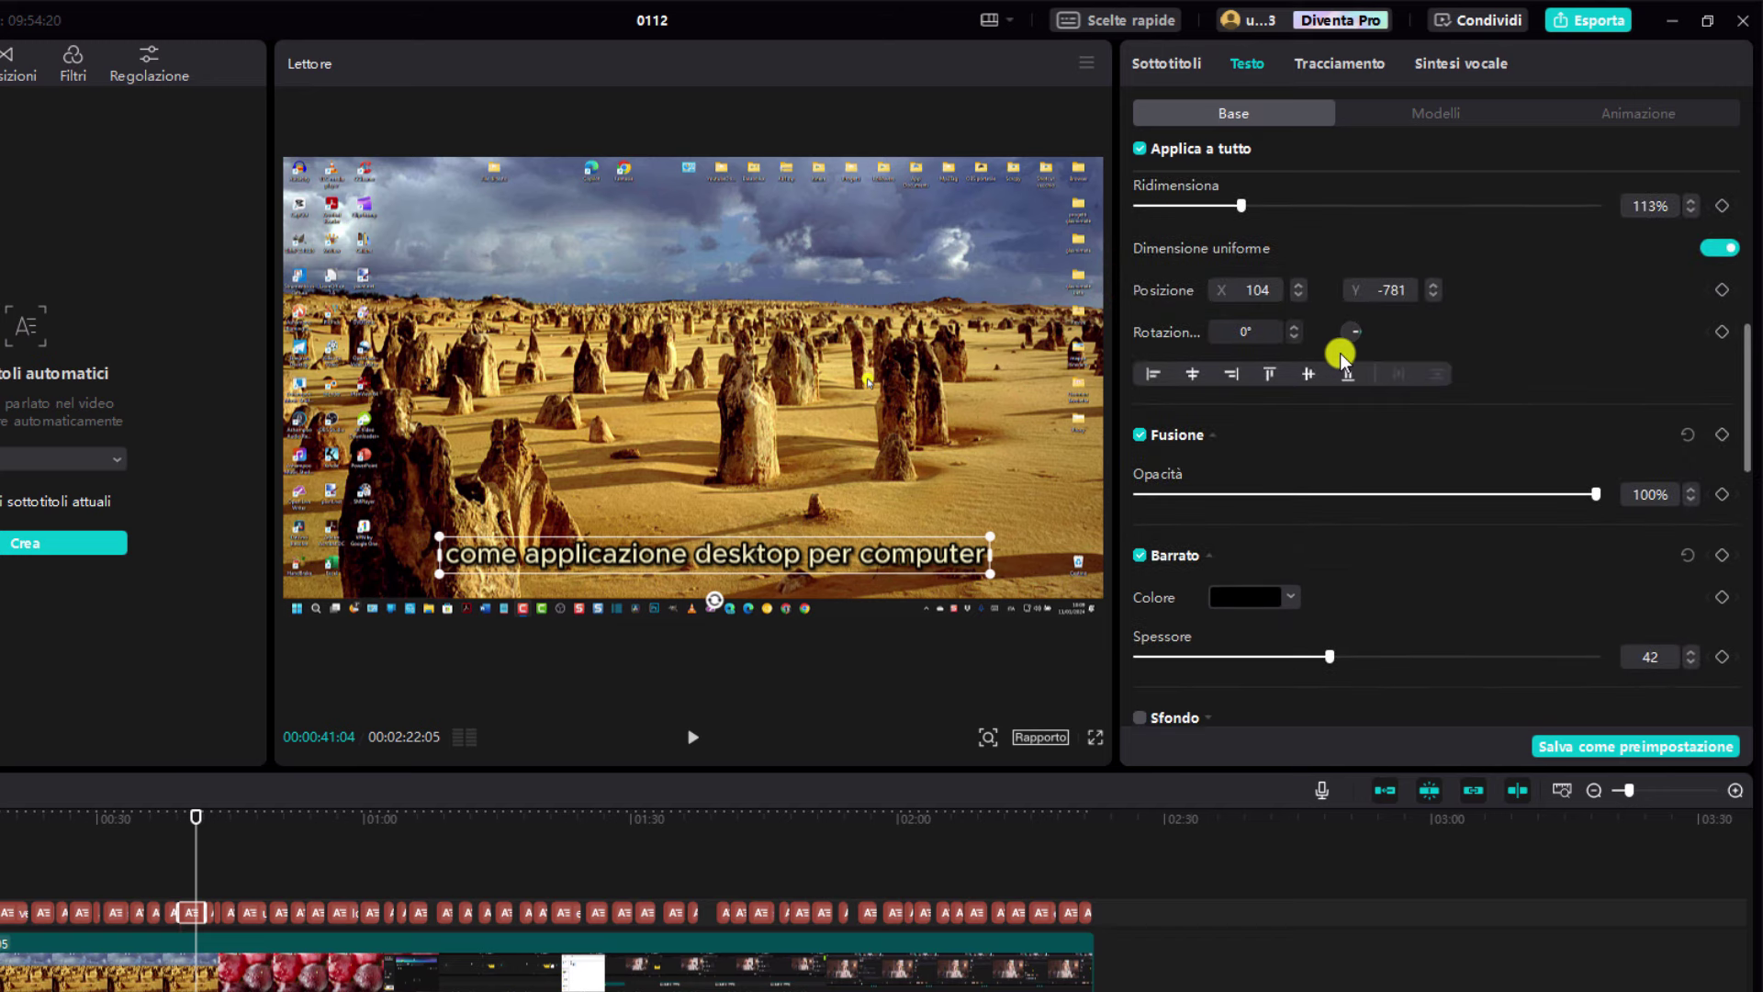
scroll(1341, 360, down, 5)
scroll(1342, 368, down, 5)
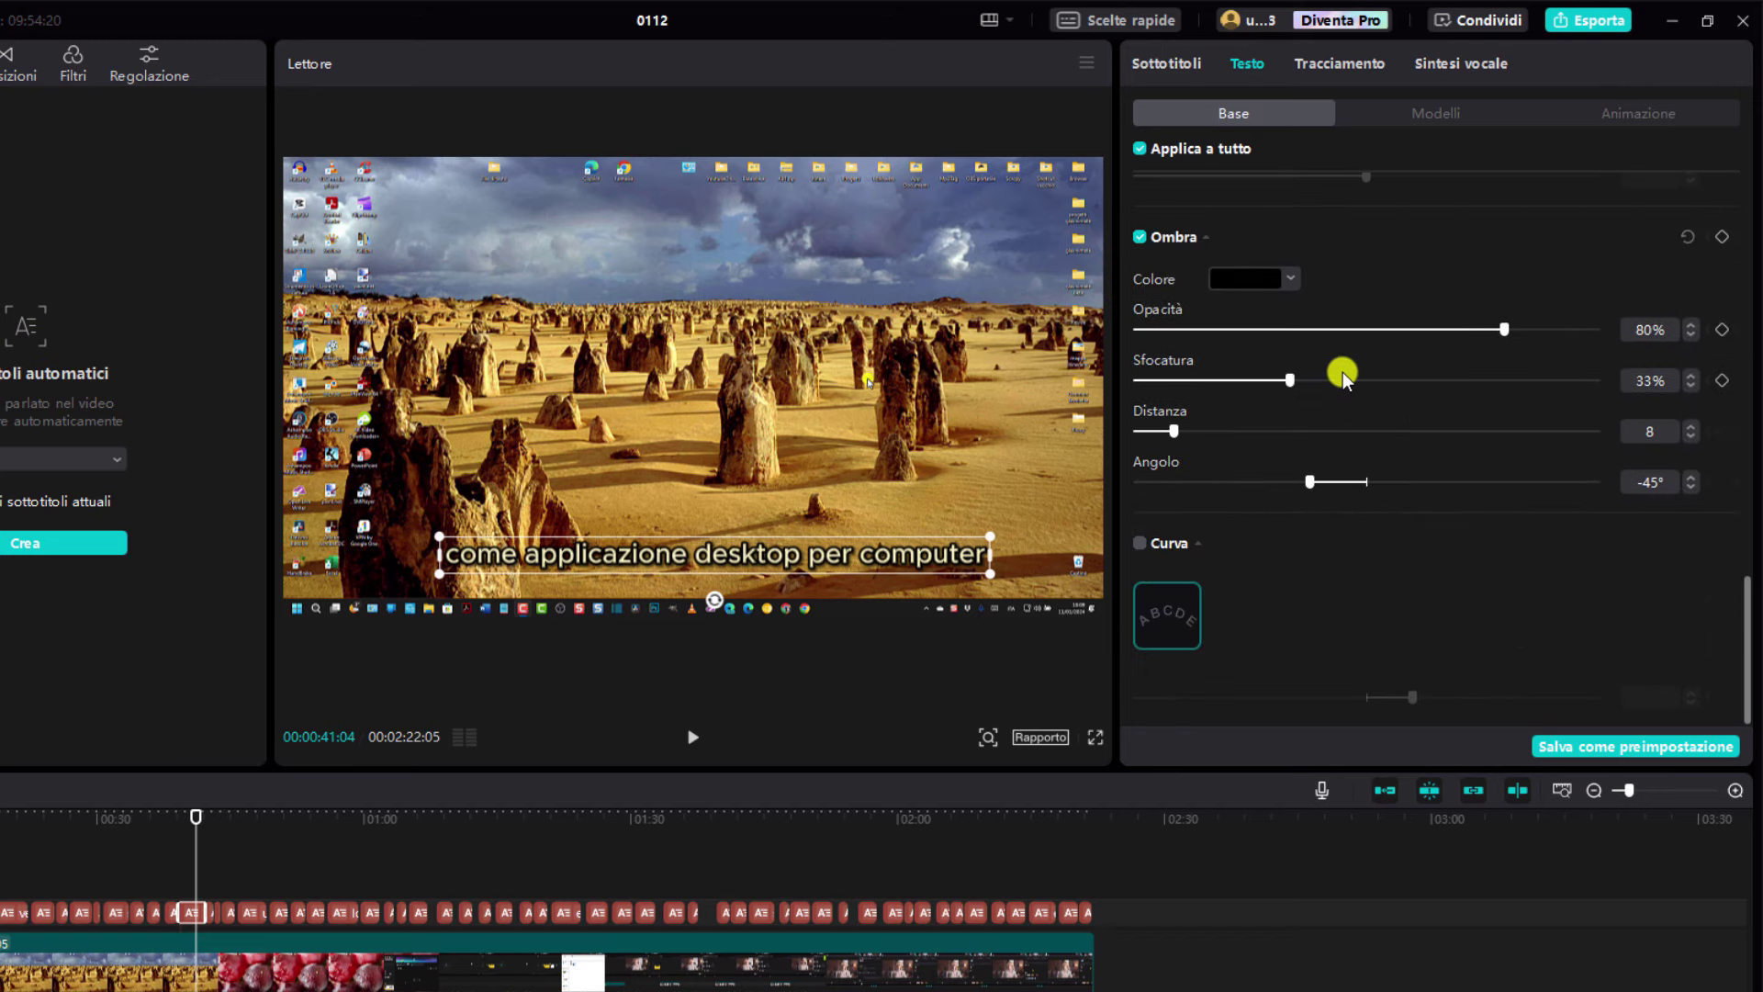
- Open the export settings and name the exported video "Video con sottotitoli"
click(1605, 20)
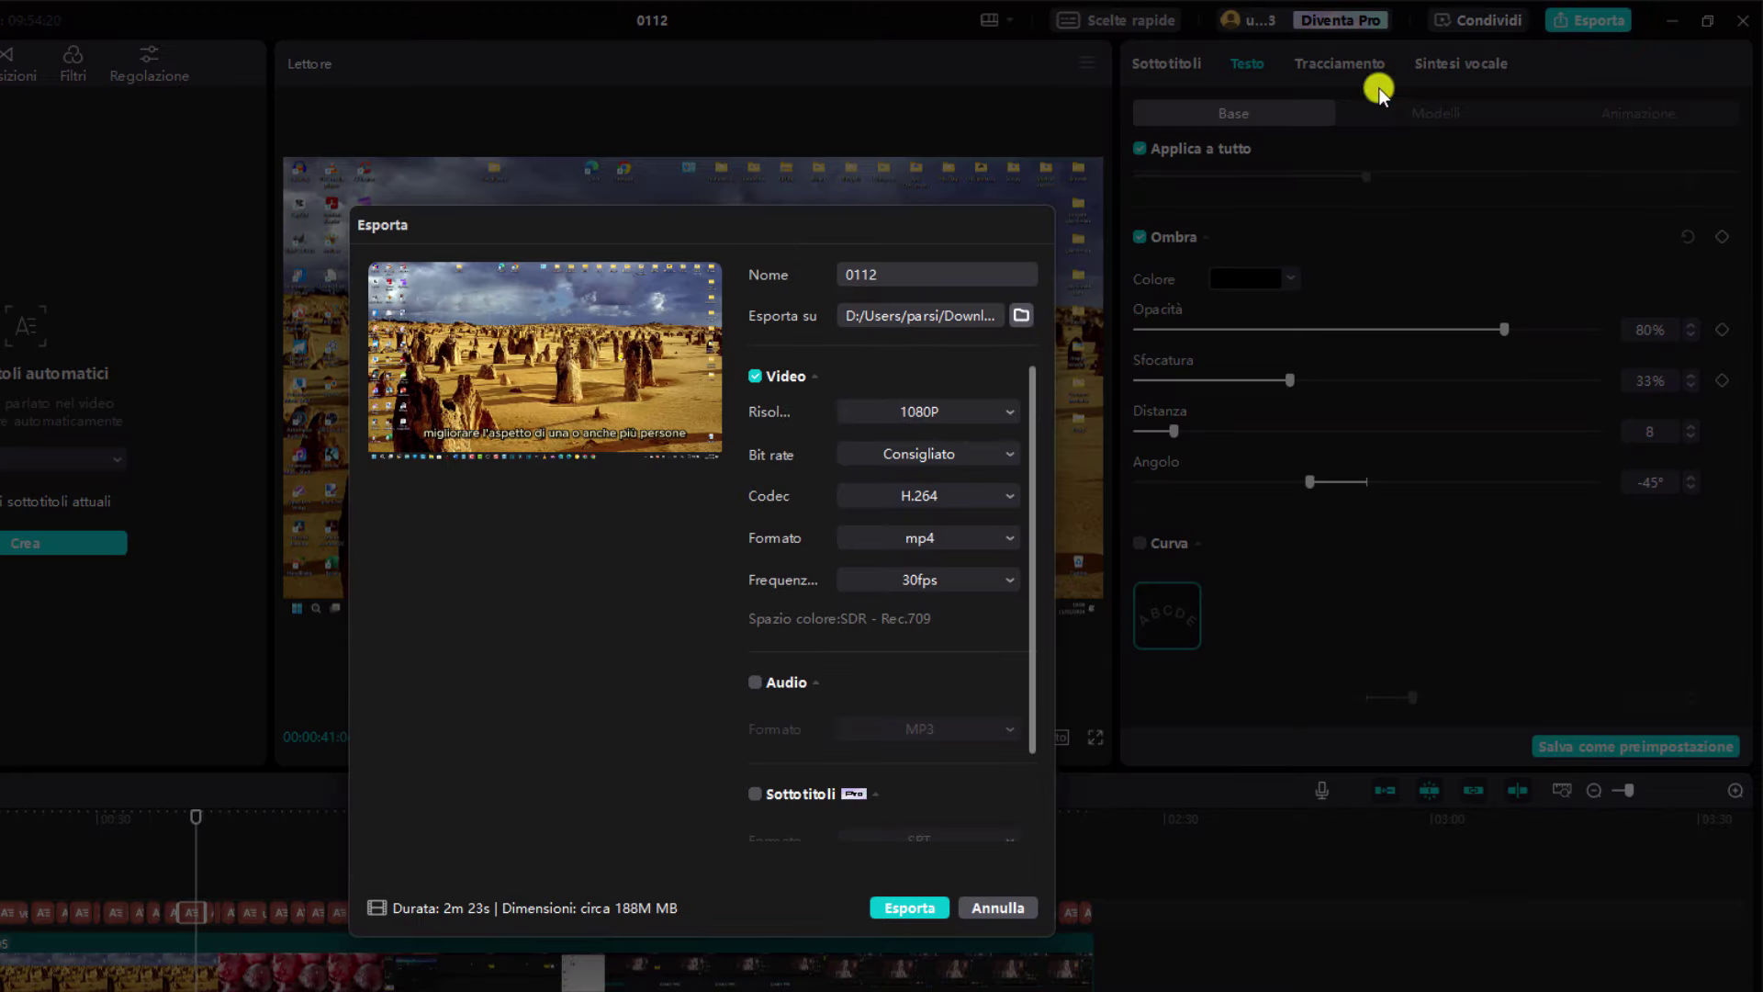
drag(881, 278, 833, 278)
text(Video con sottotitoli)
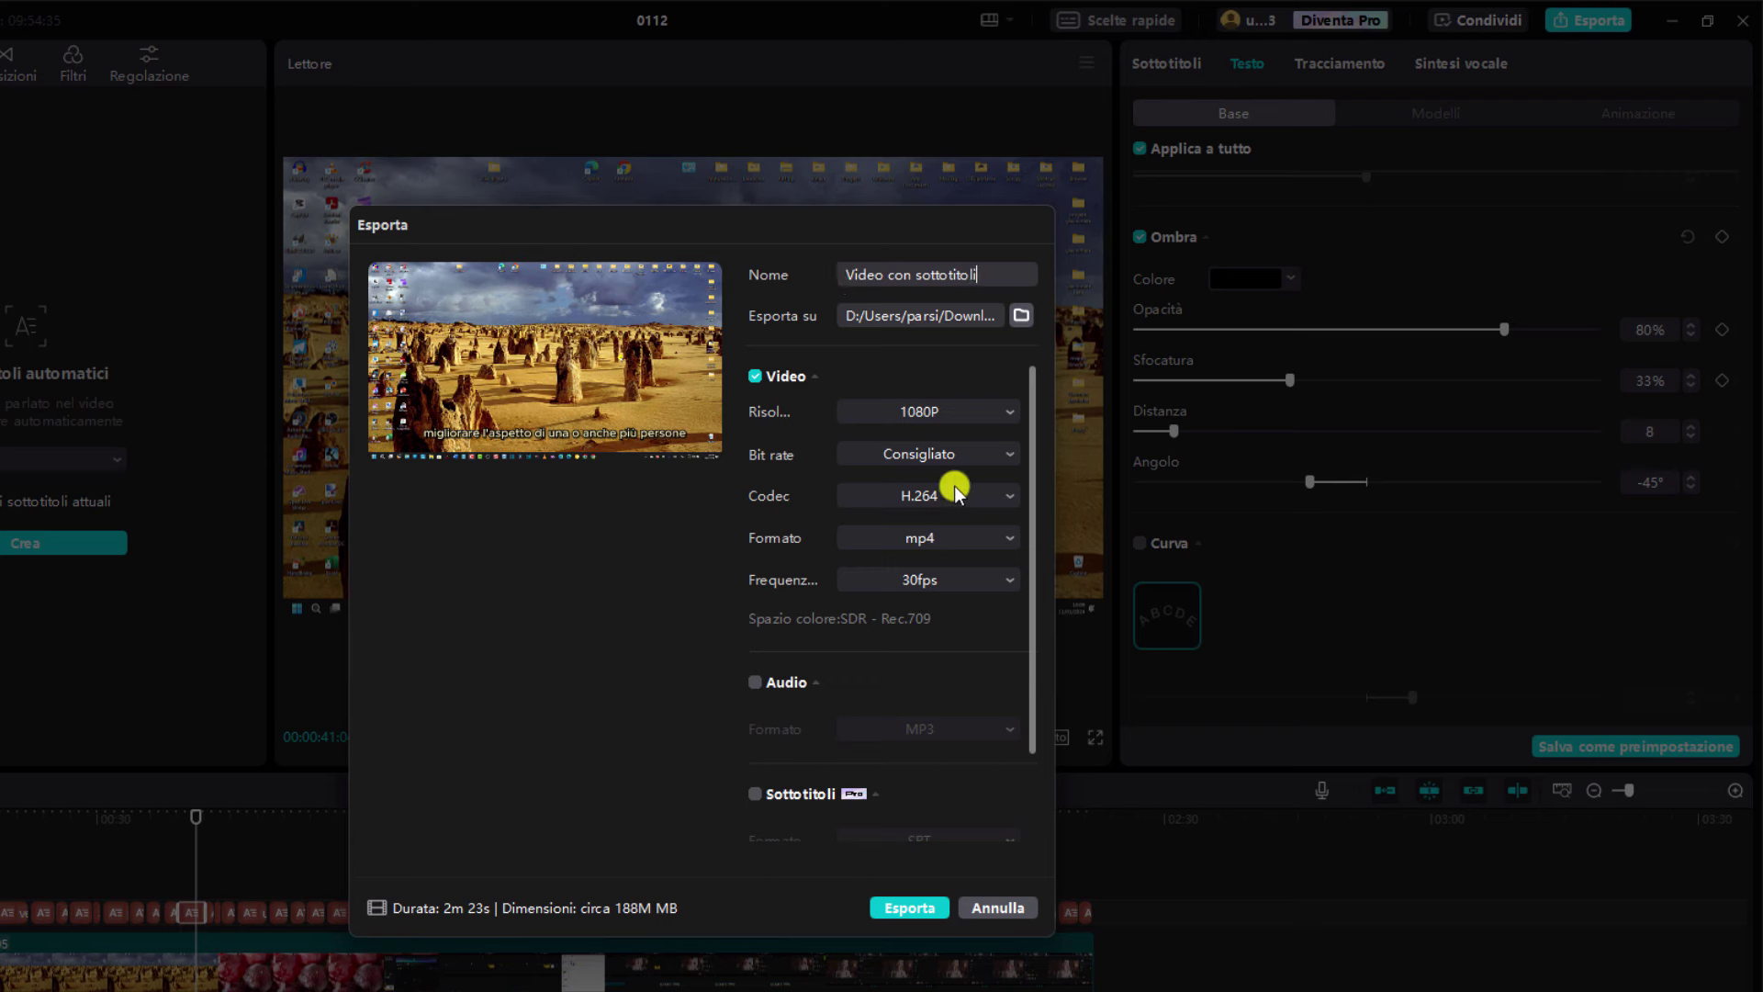
scroll(982, 649, down, 2)
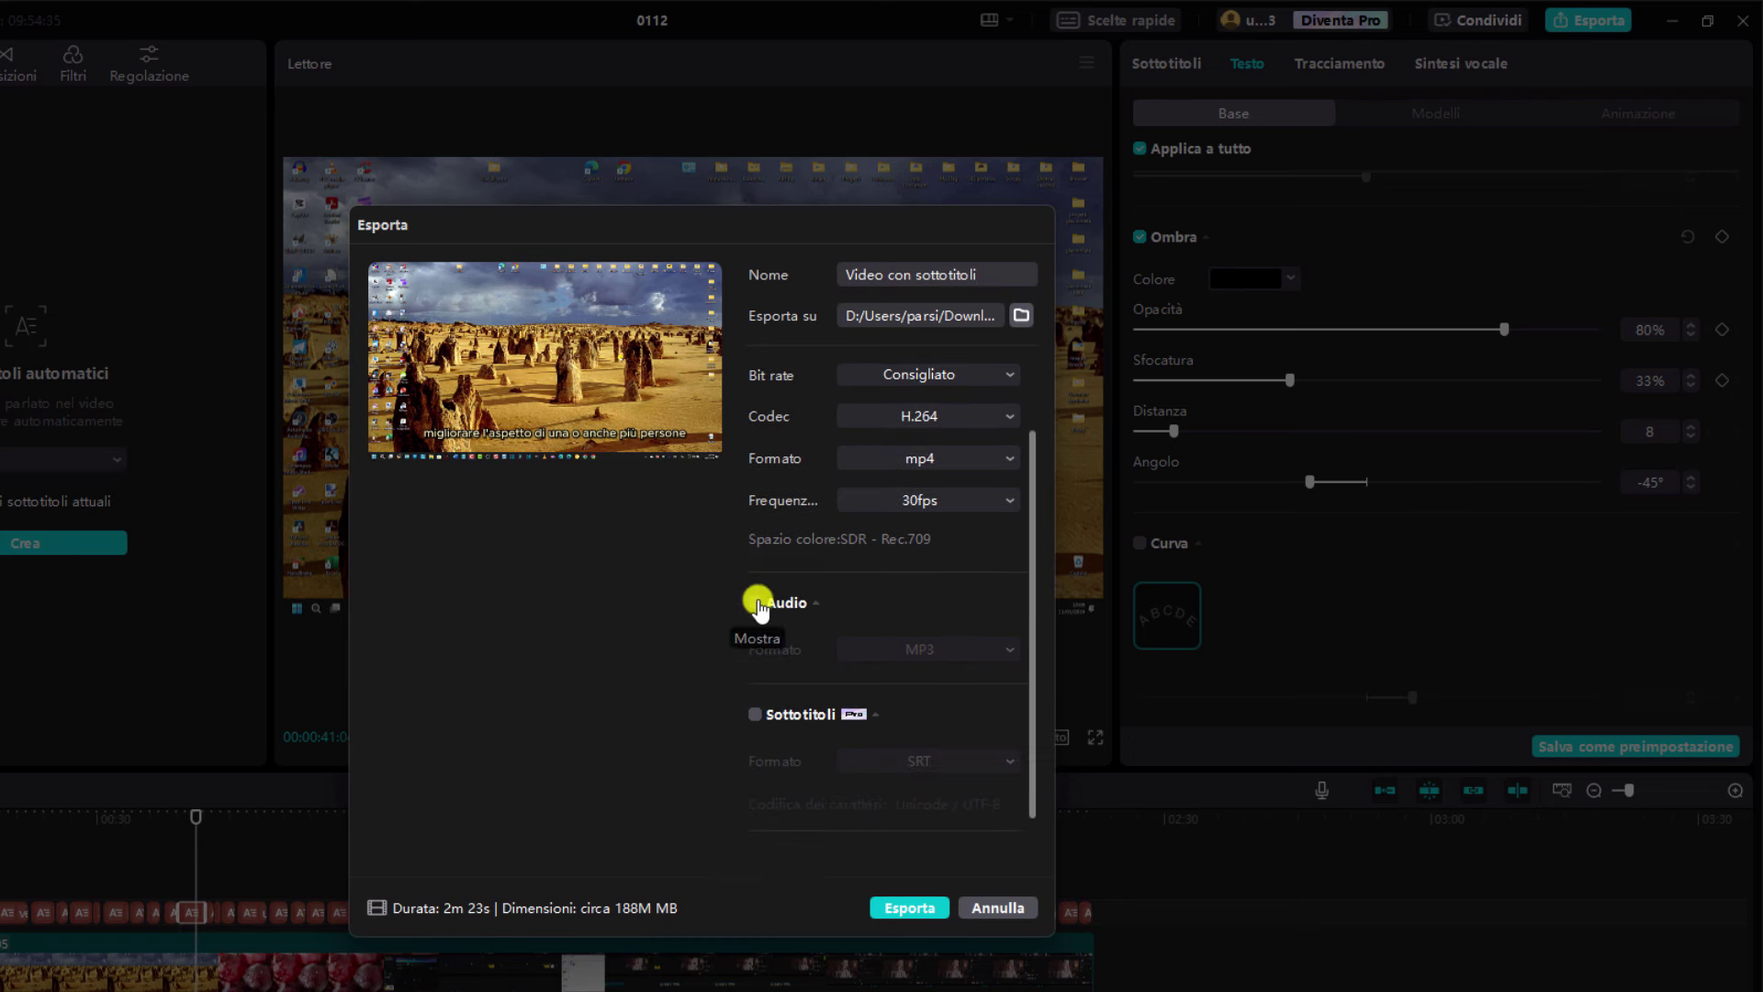
- Check the video, audio and subtitle export options, export the video as a 1080P H.264 mp4 at 30fps, and dismiss the sharing offer
scroll(886, 501, up, 2)
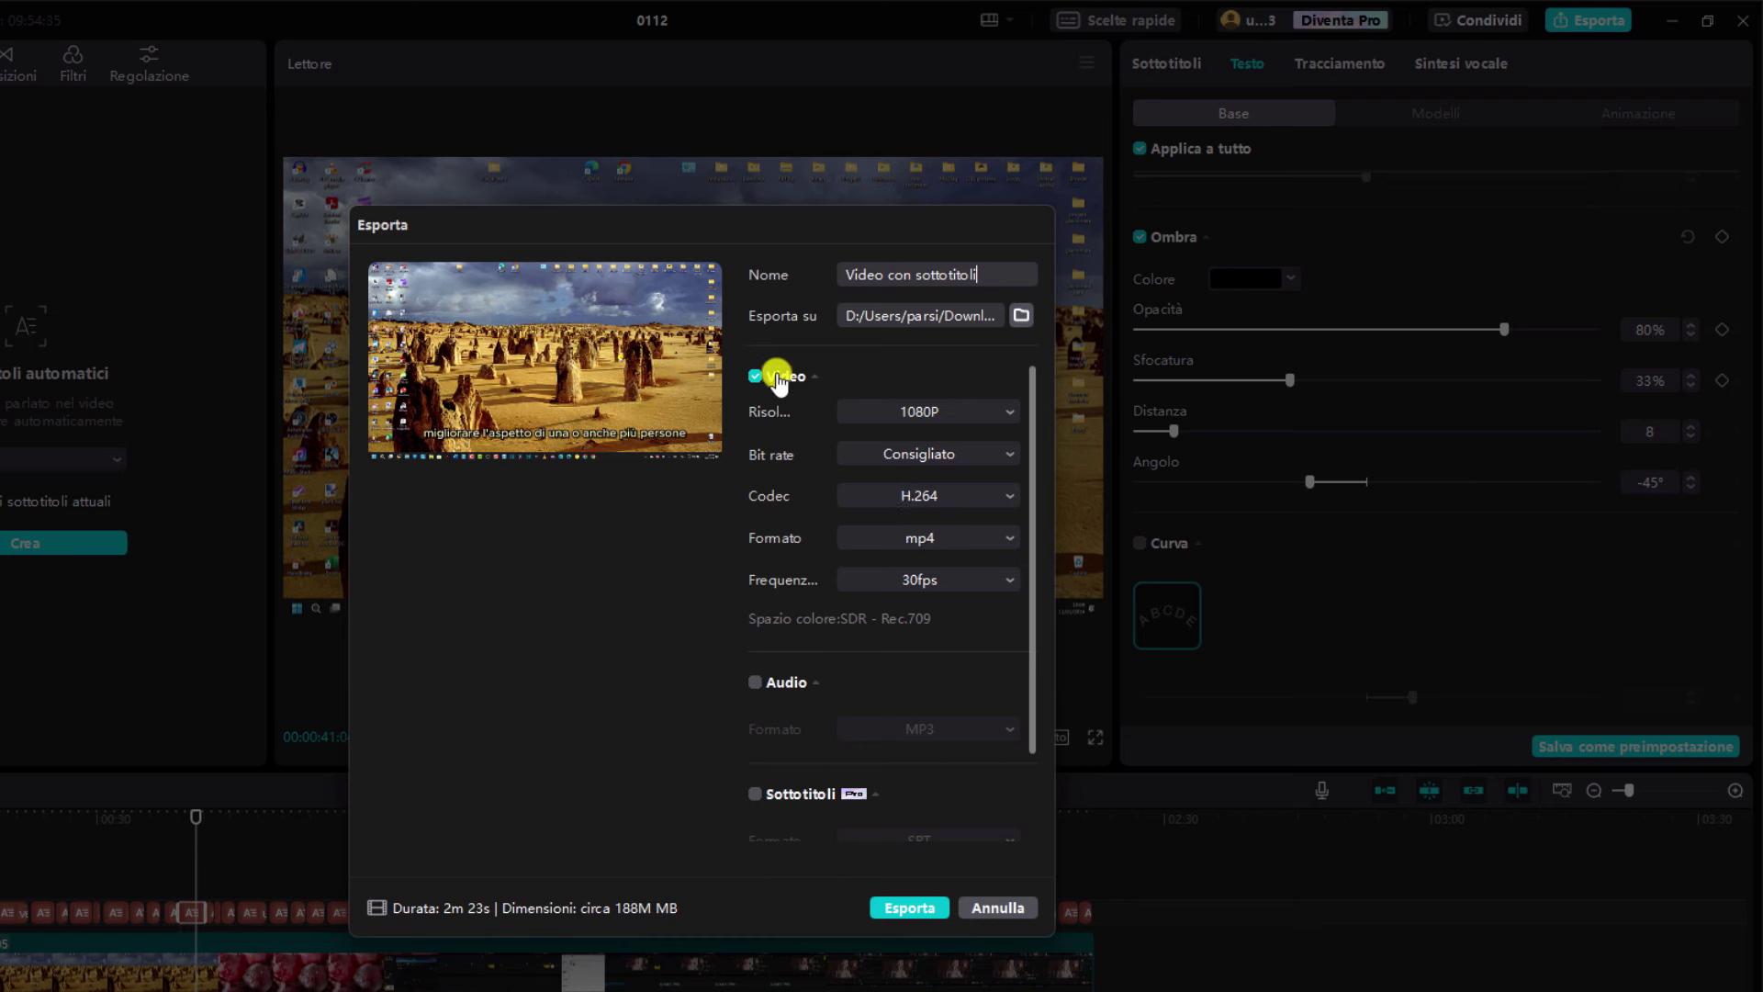
scroll(913, 505, down, 2)
scroll(914, 506, down, 1)
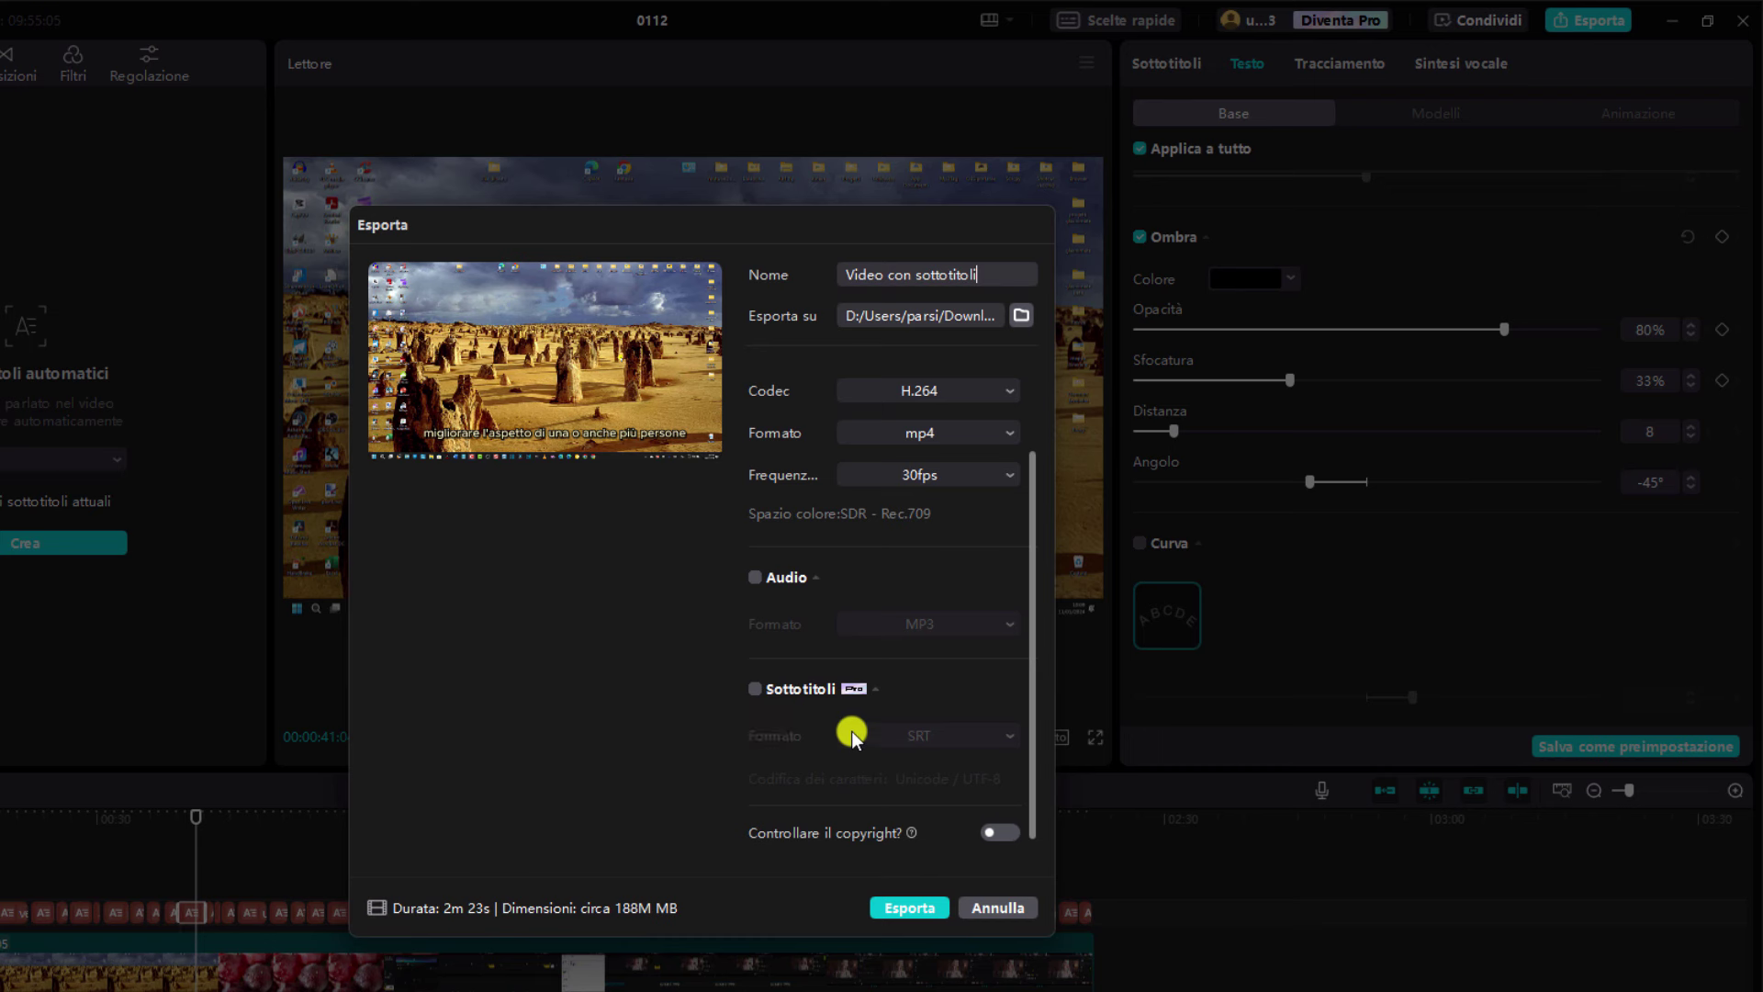
mouse_move(511, 394)
click(917, 906)
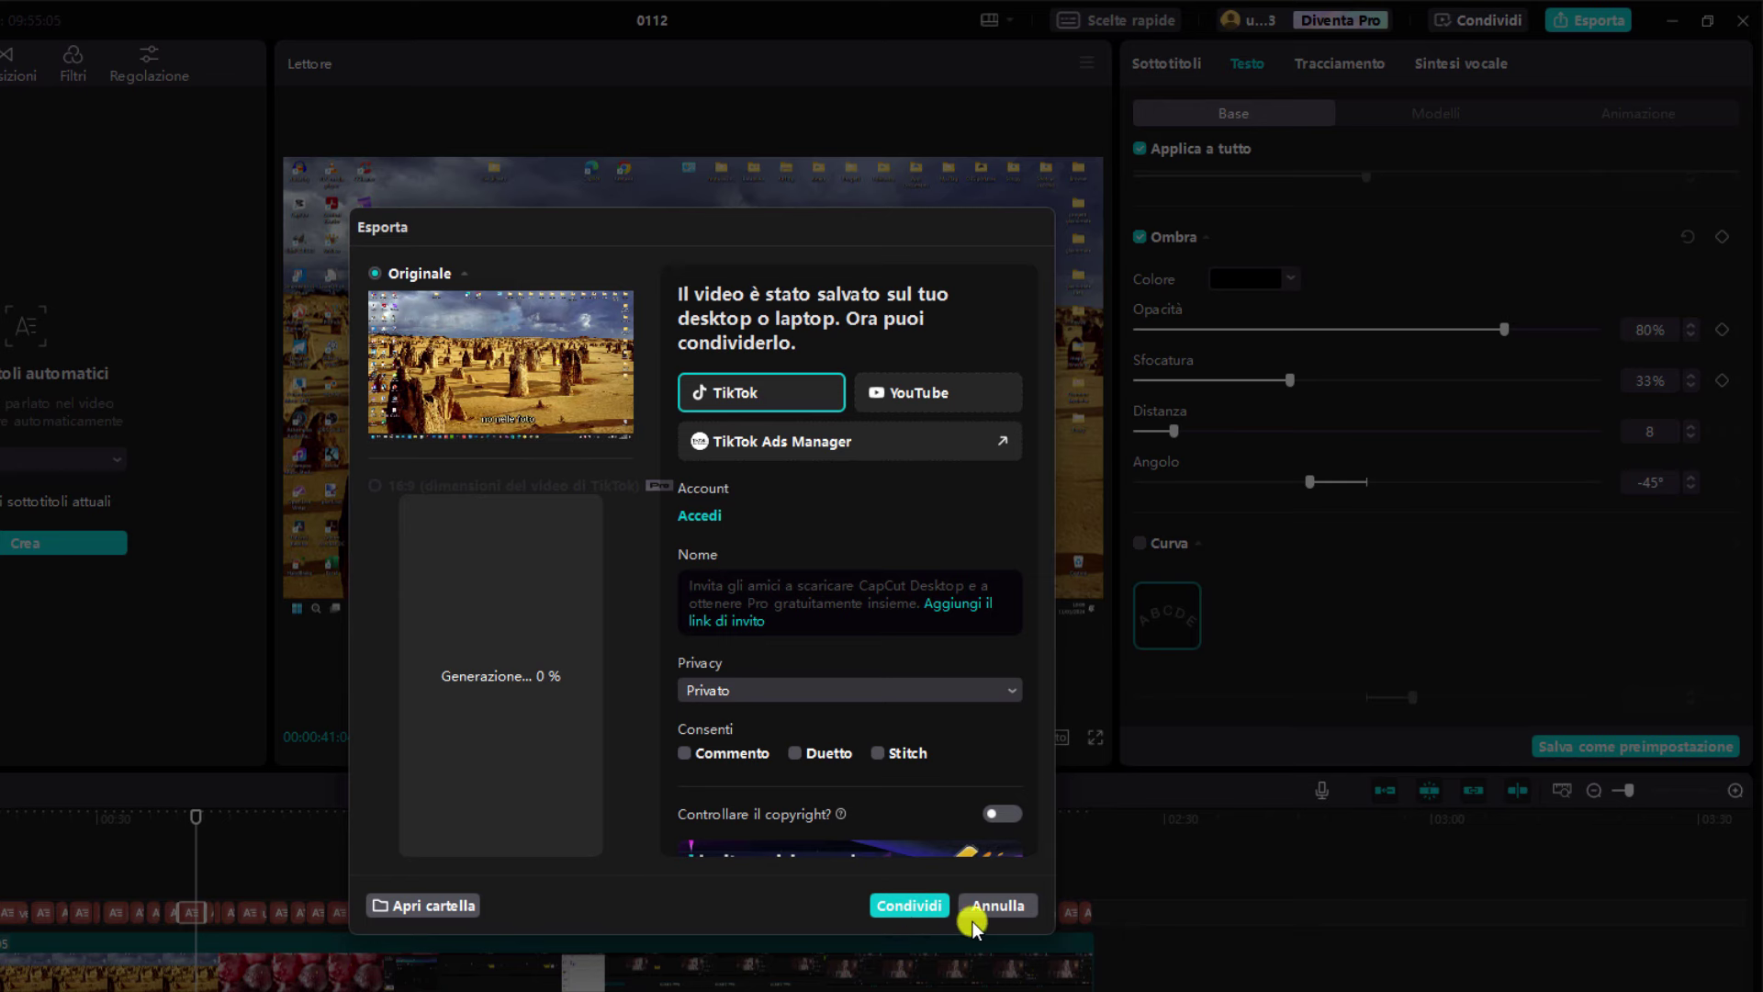
click(1006, 903)
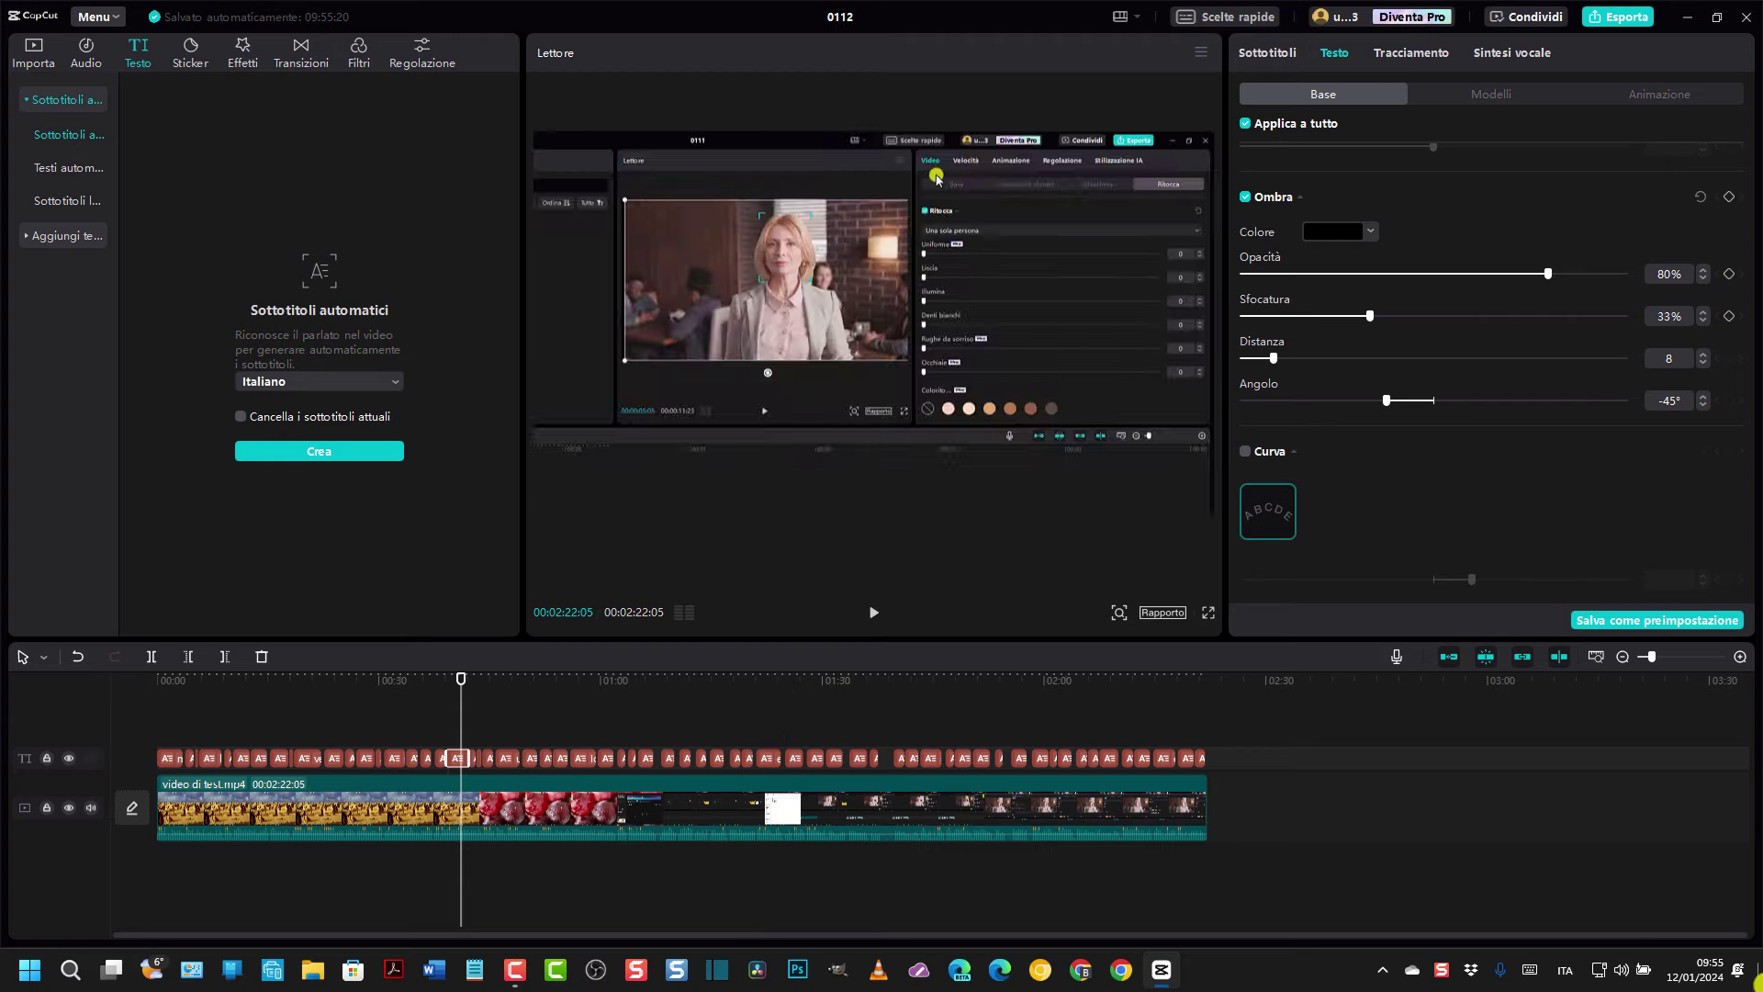
- Open "Video con sottotitoli.mp4" from the Downloads folder in File Explorer, watch the captions during playback and pause it
key(super+d)
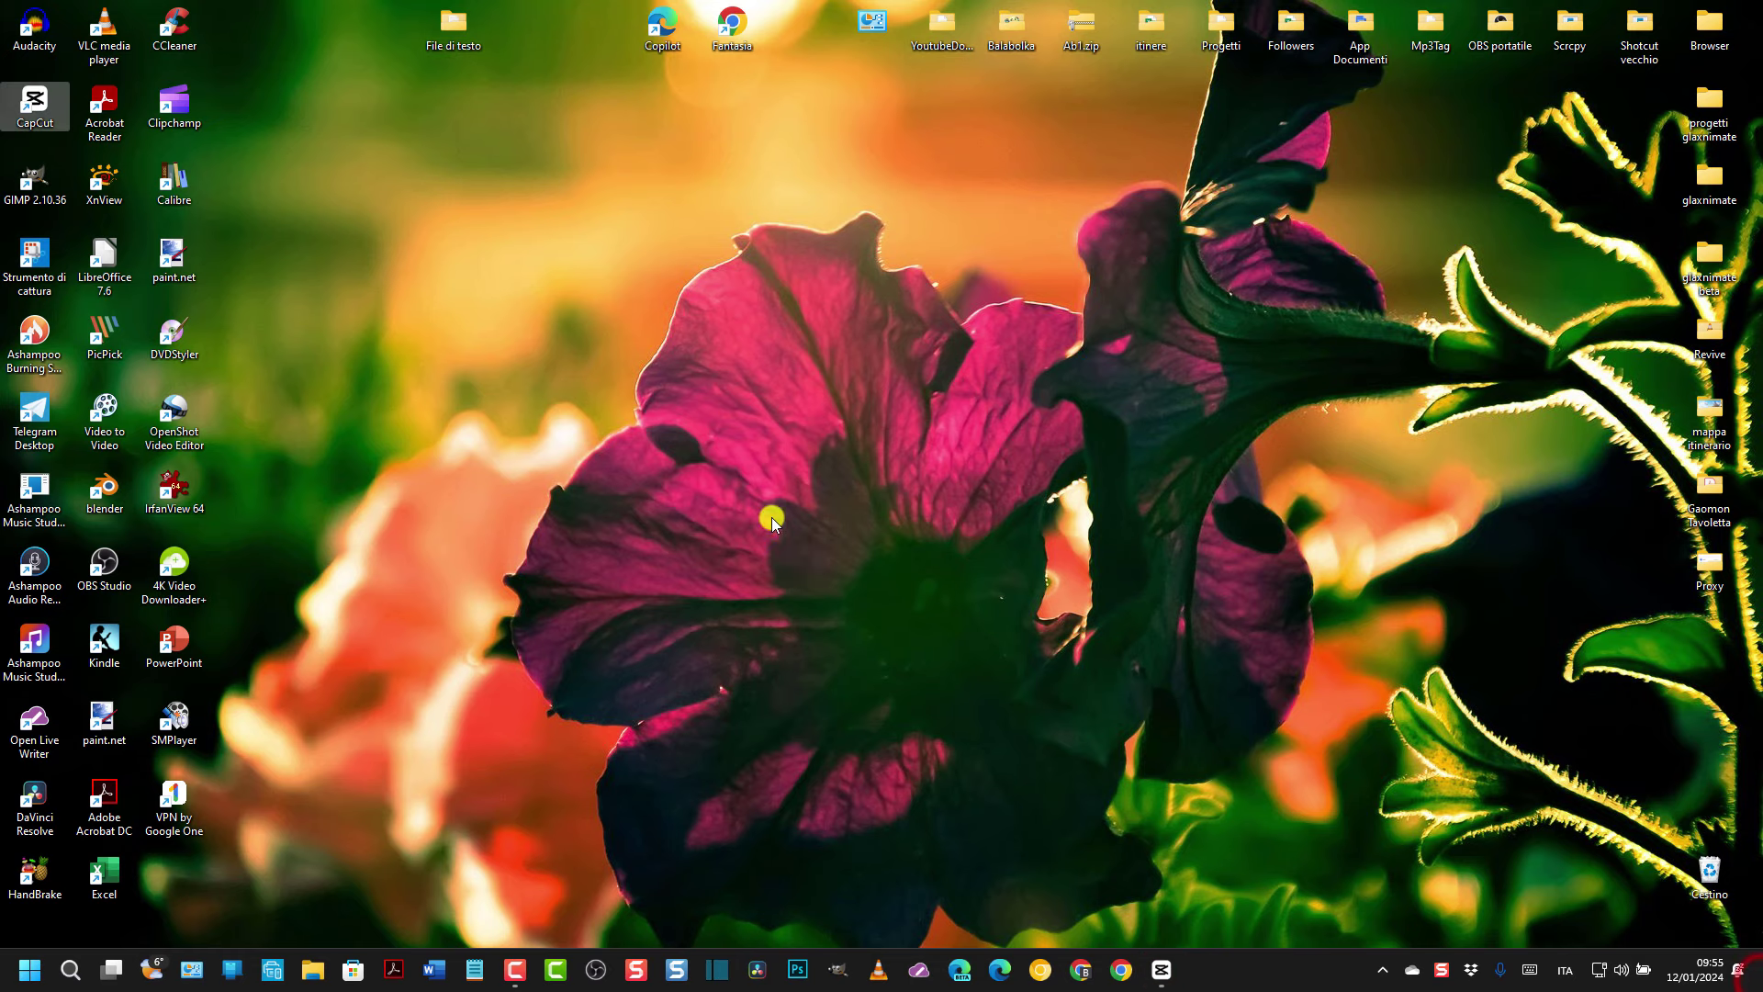
click(317, 971)
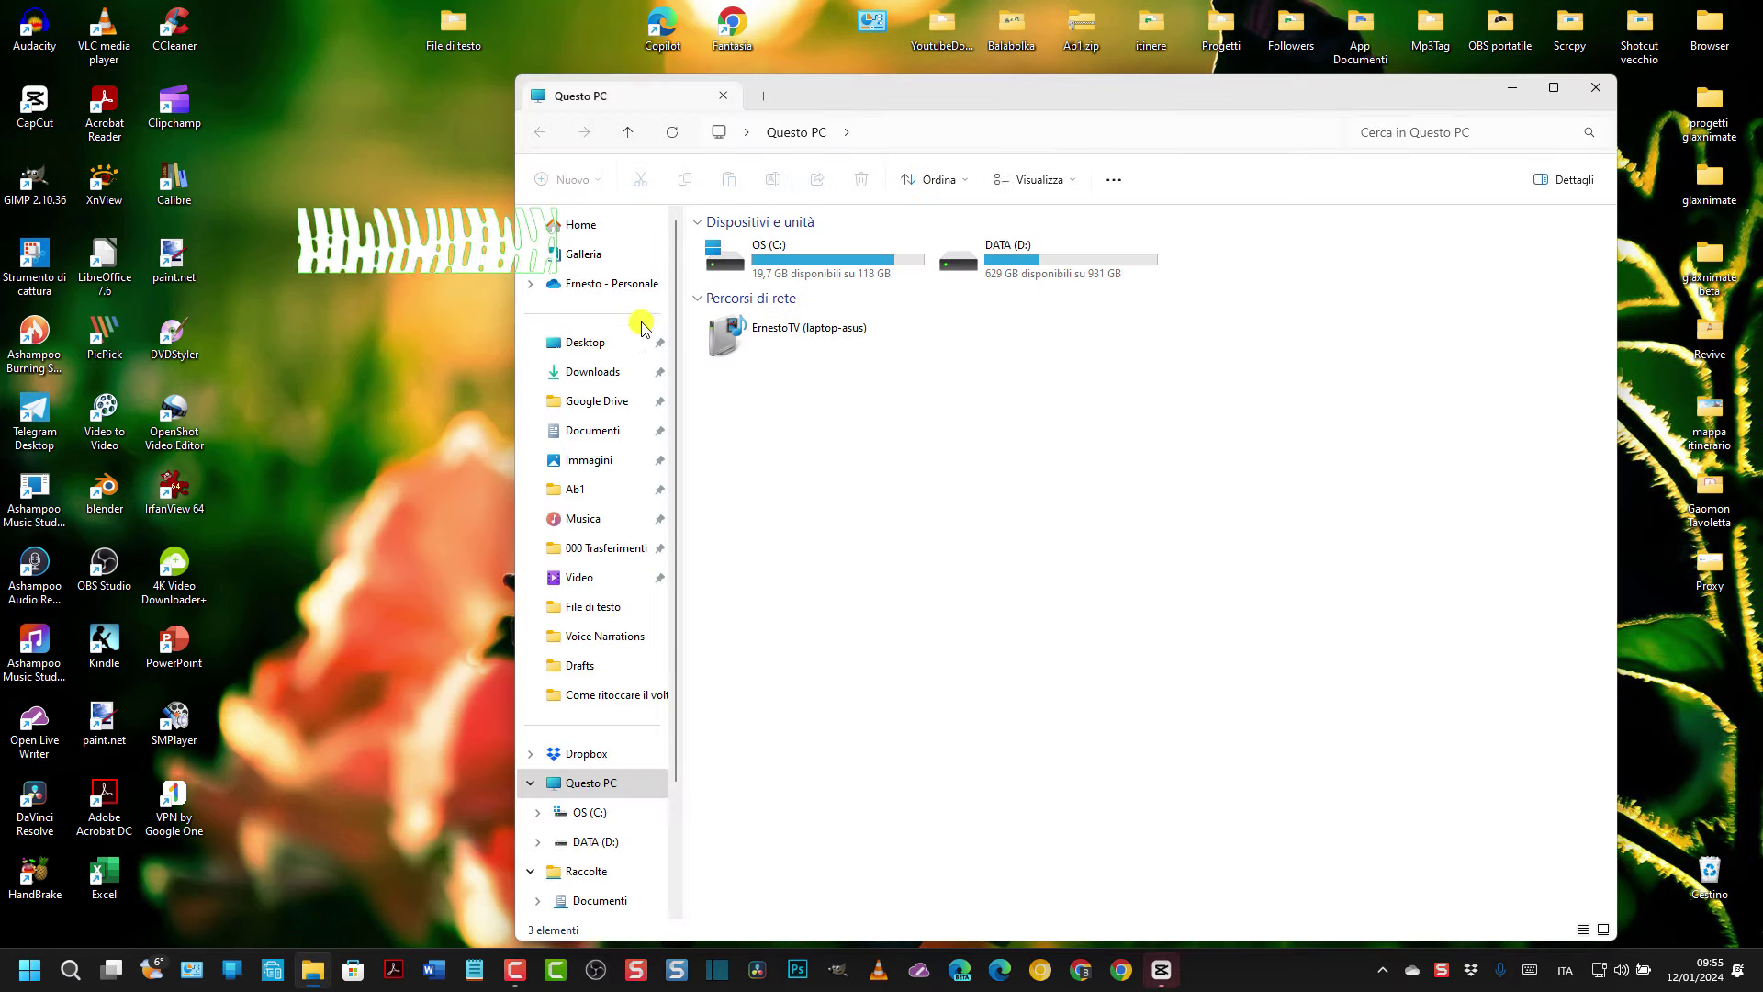
click(593, 371)
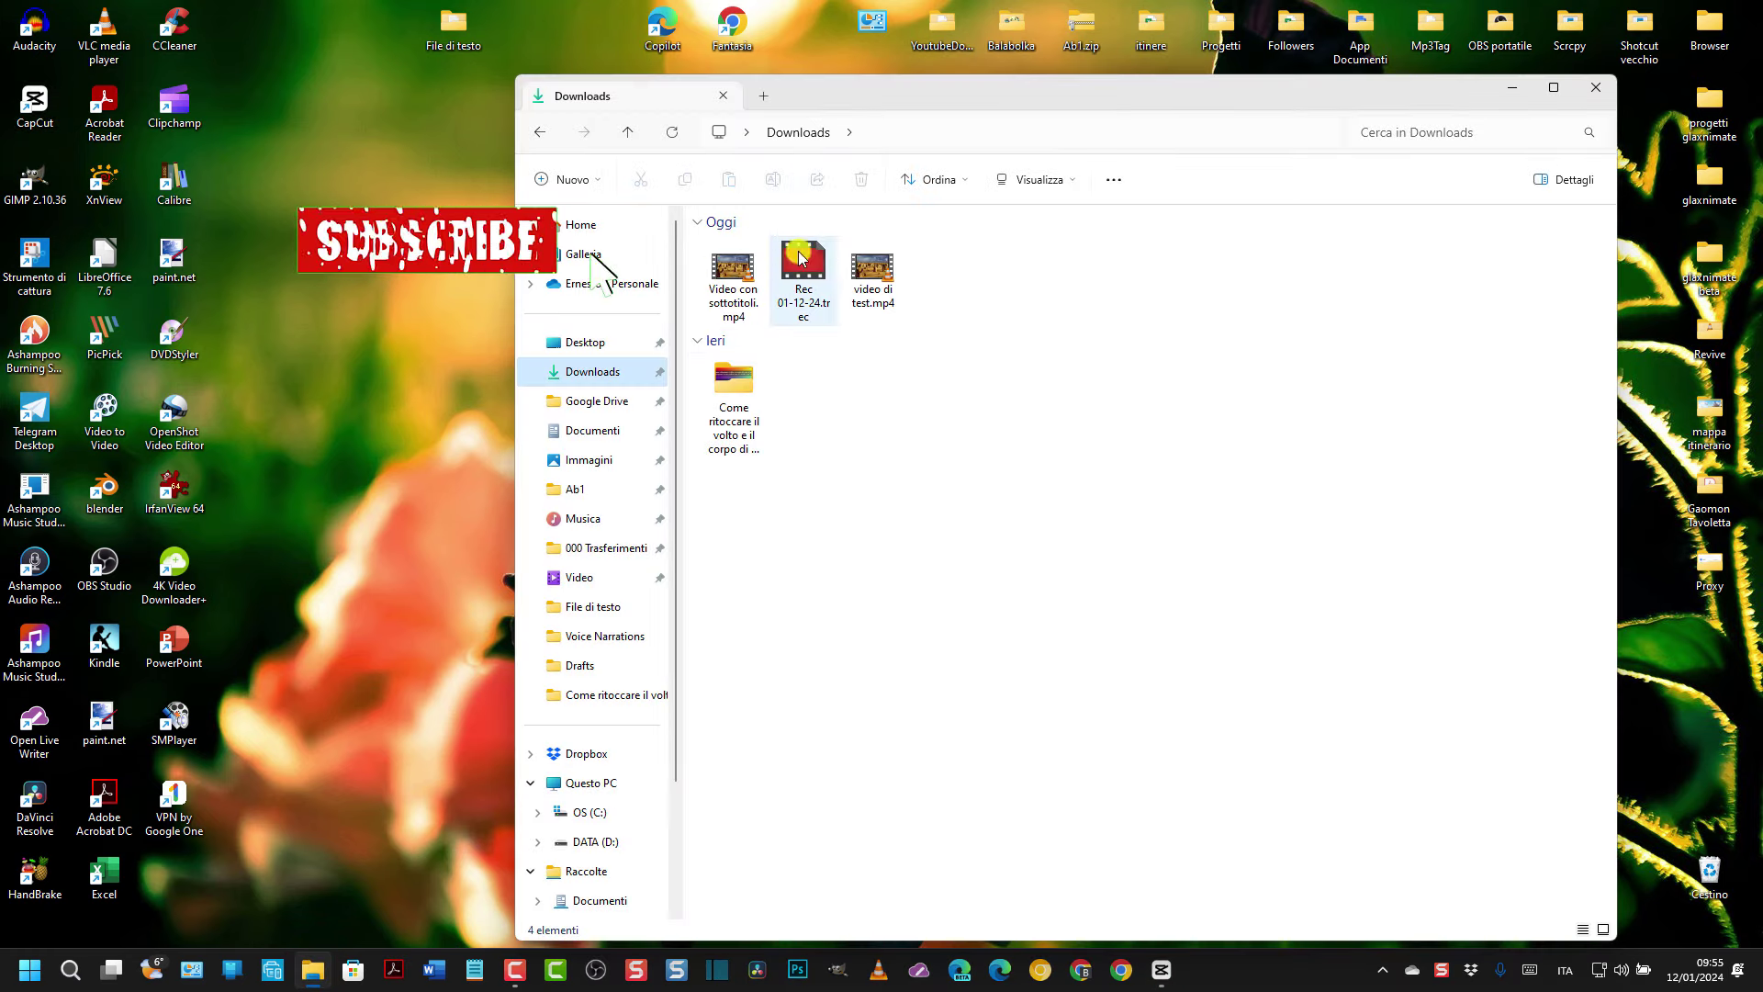
double_click(734, 273)
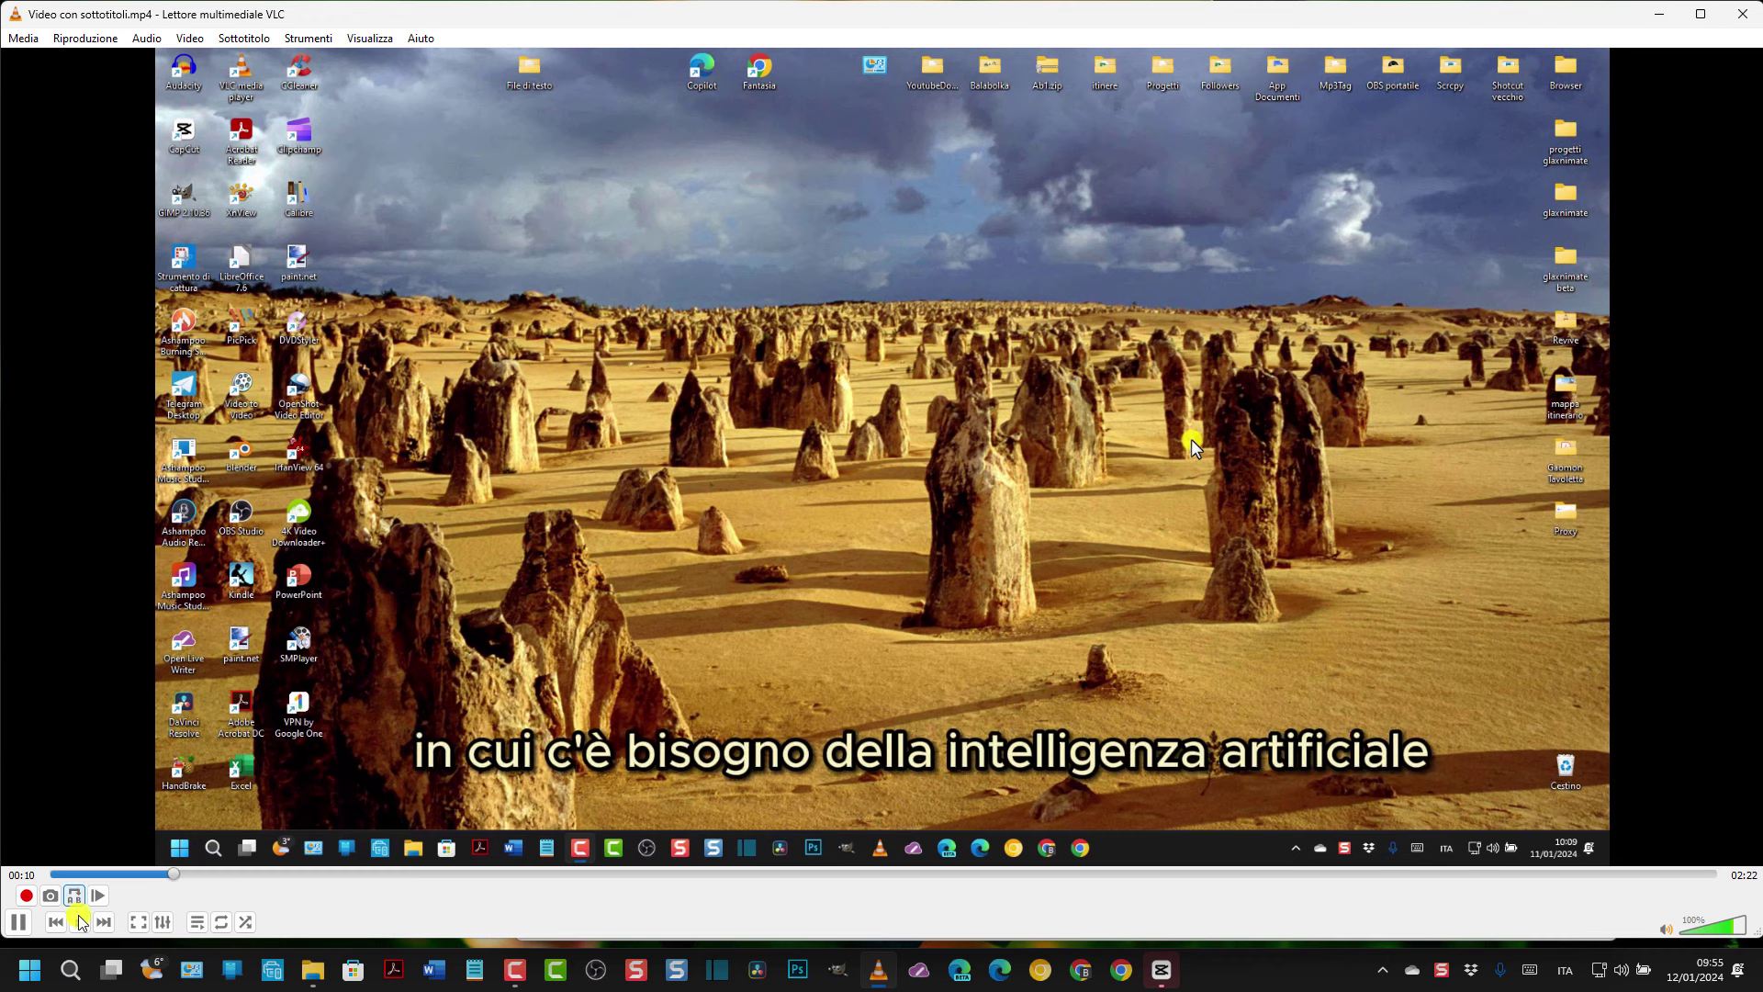
click(18, 922)
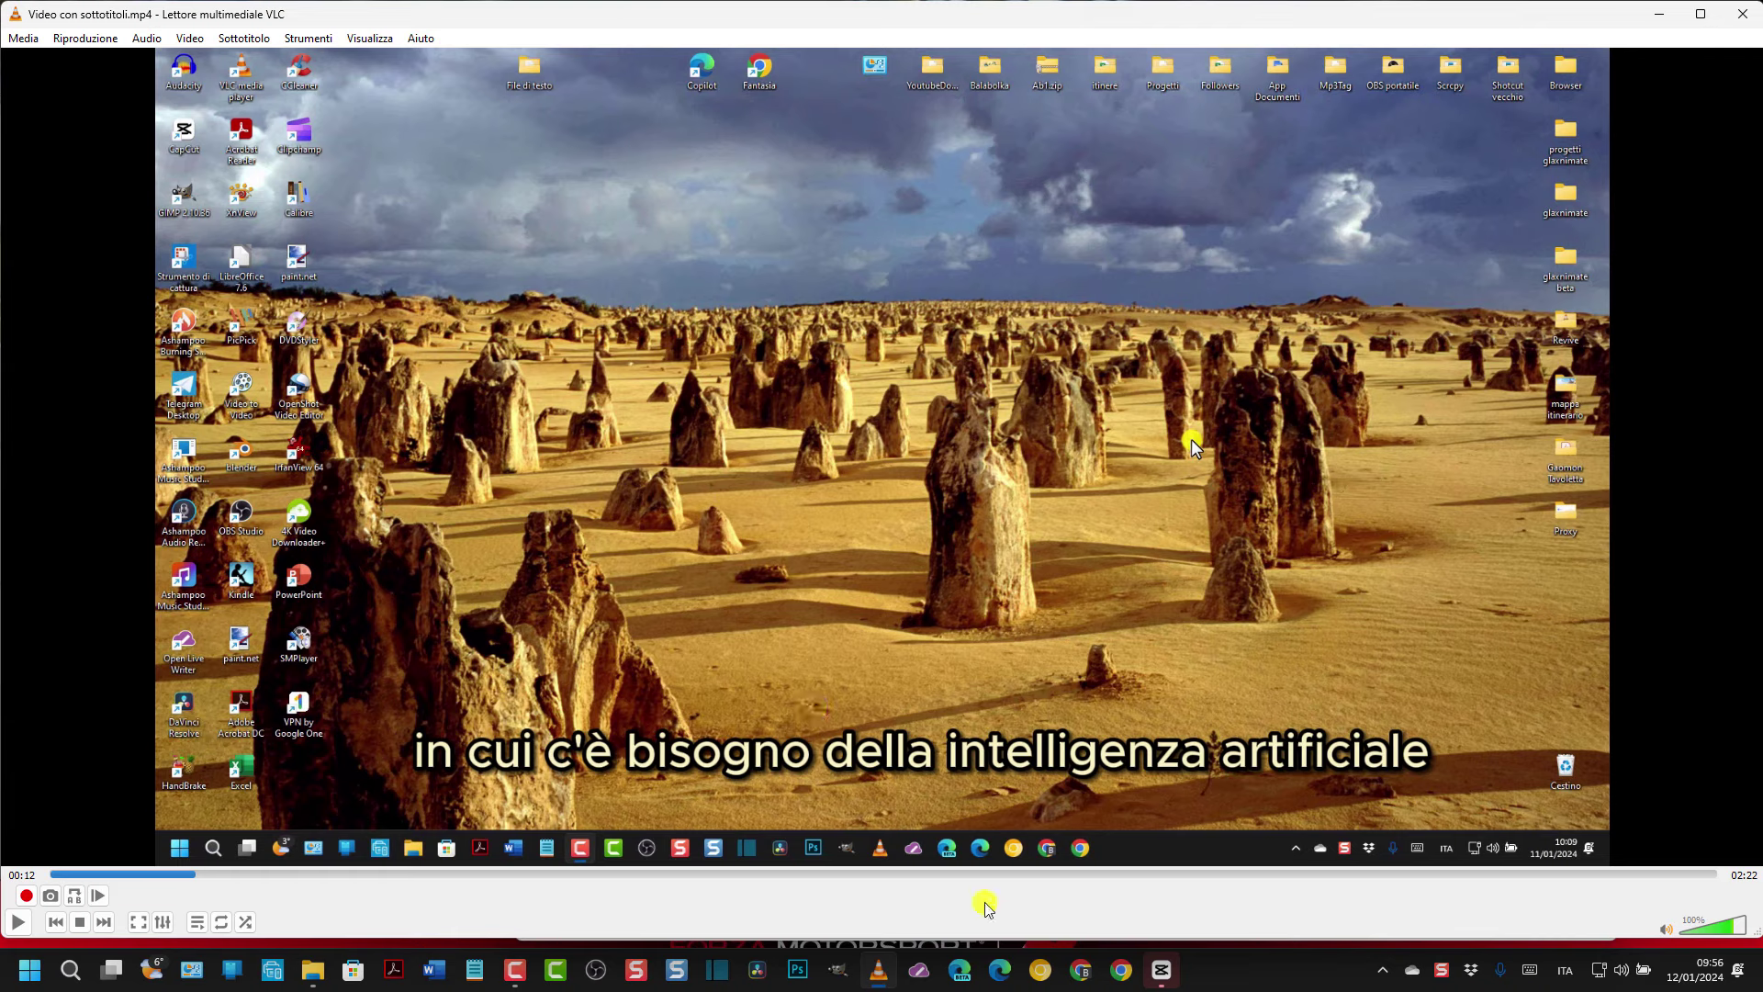
- Switch back to CapCut, select a caption on the subtitle track and review its text style settings from font to shadow and curve
click(1161, 970)
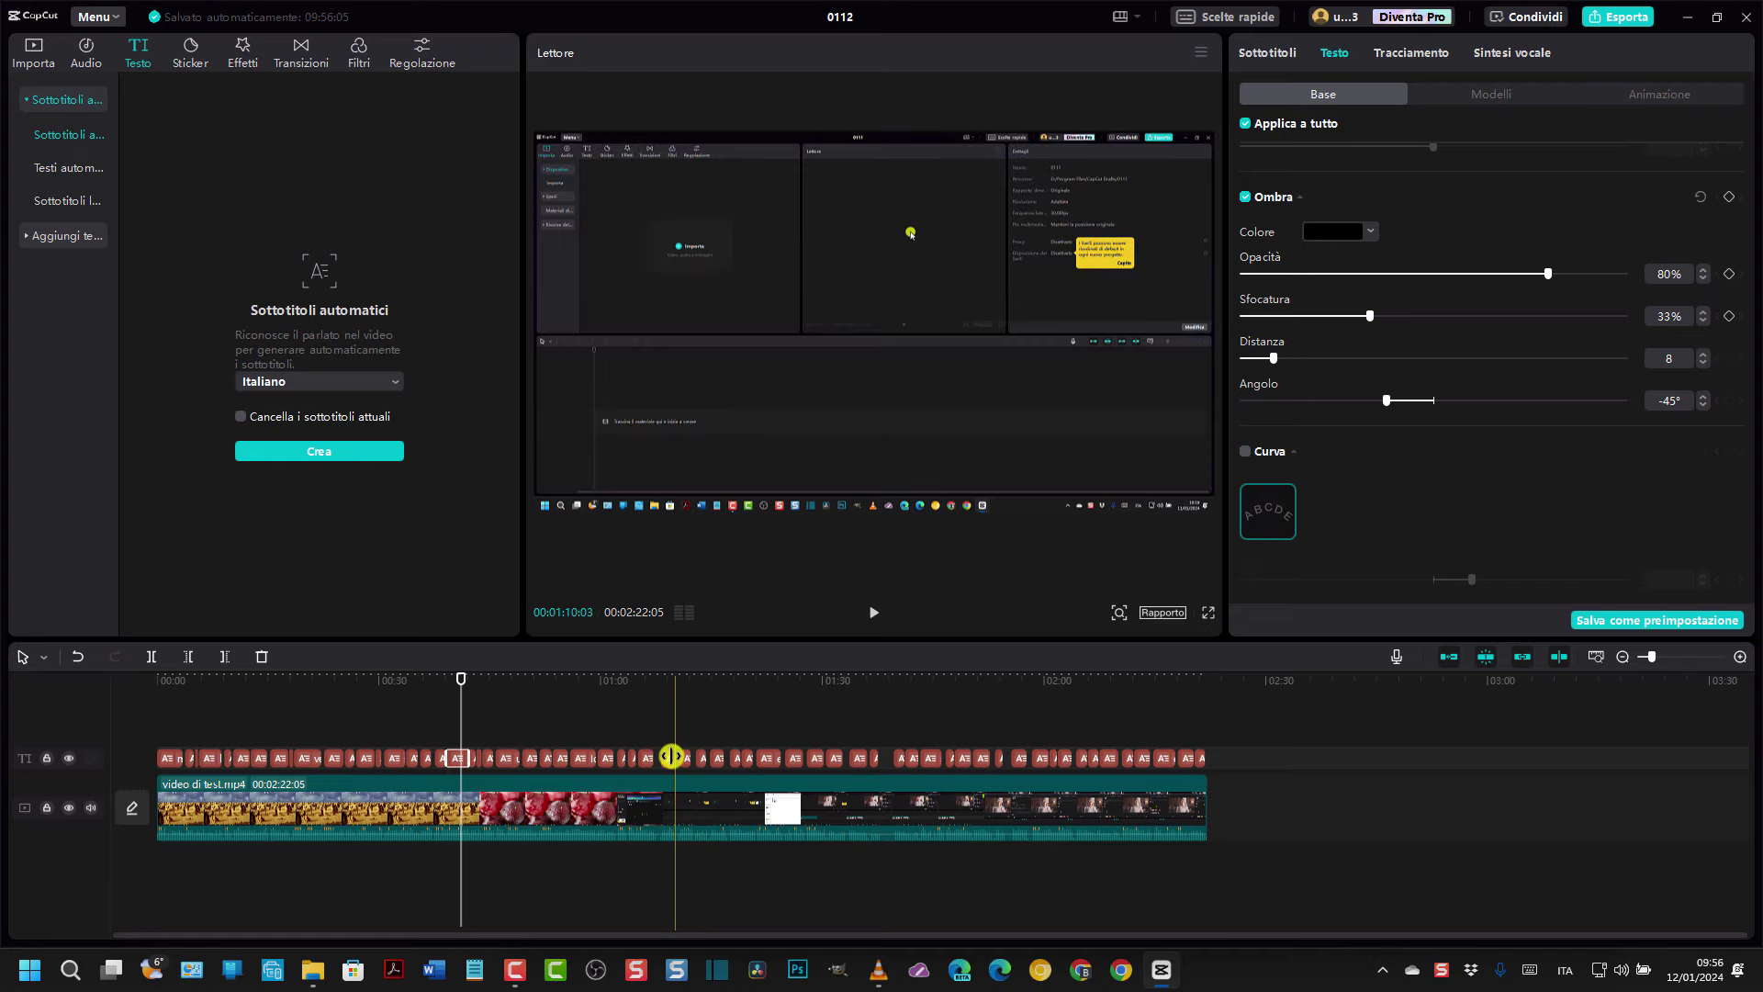
click(670, 758)
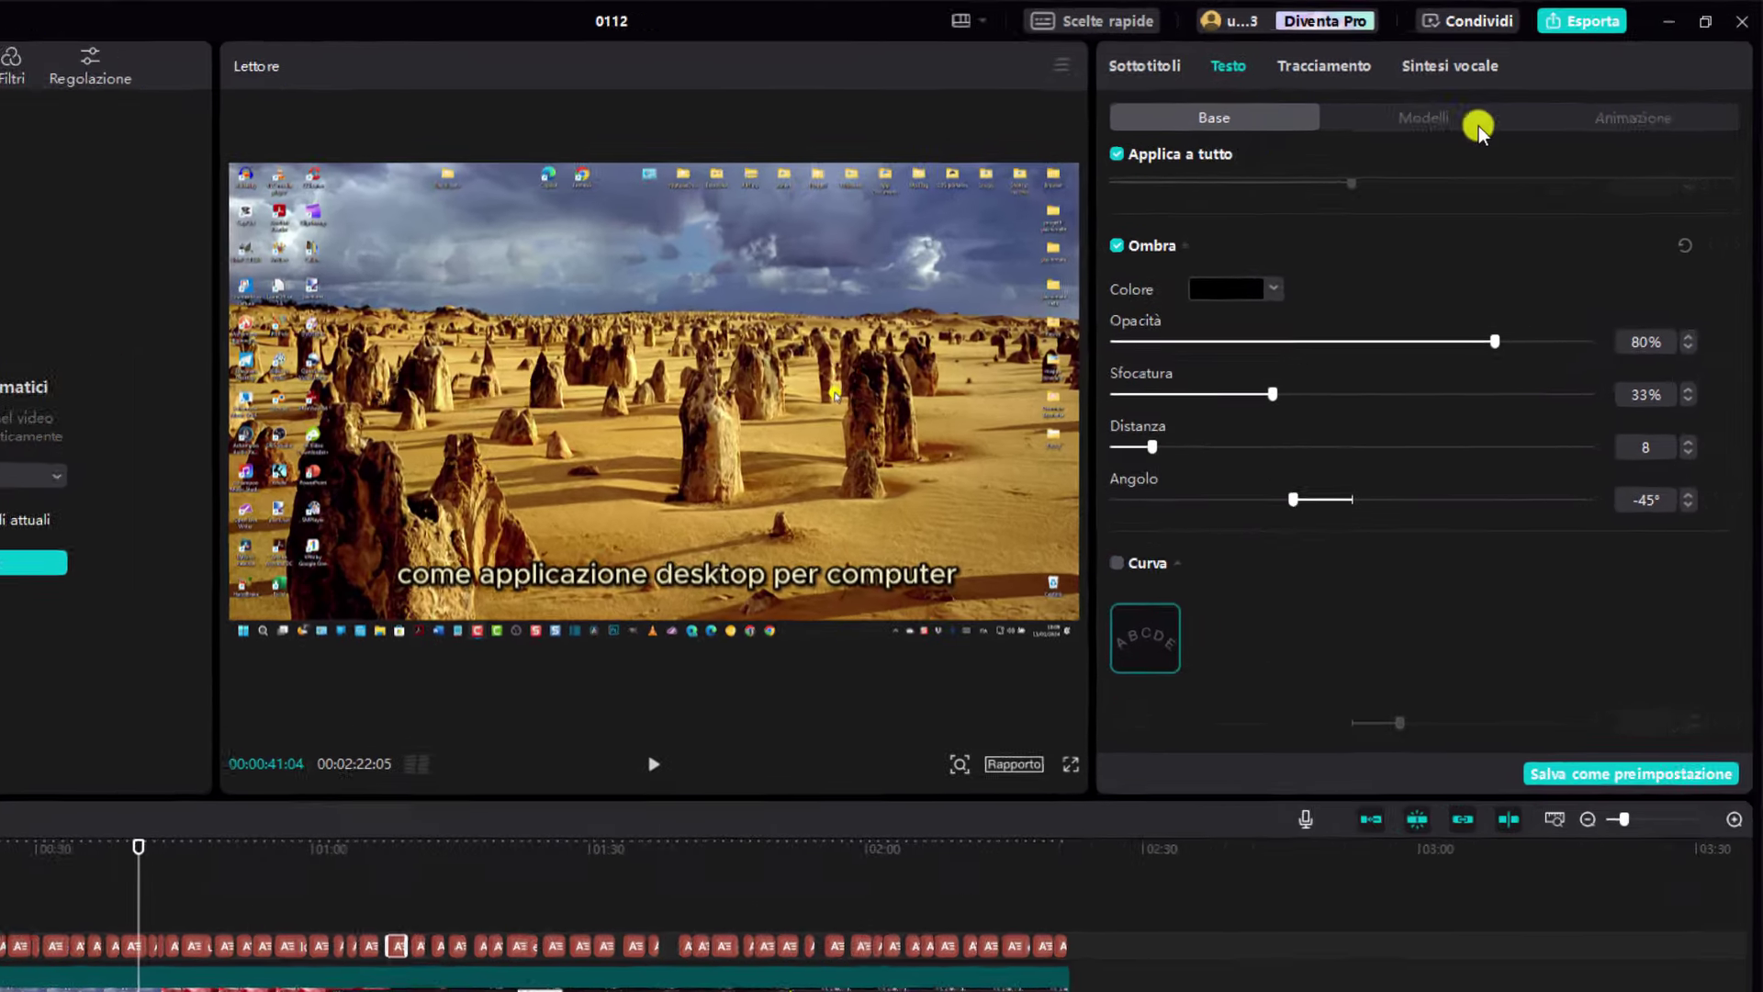
scroll(1478, 129, up, 10)
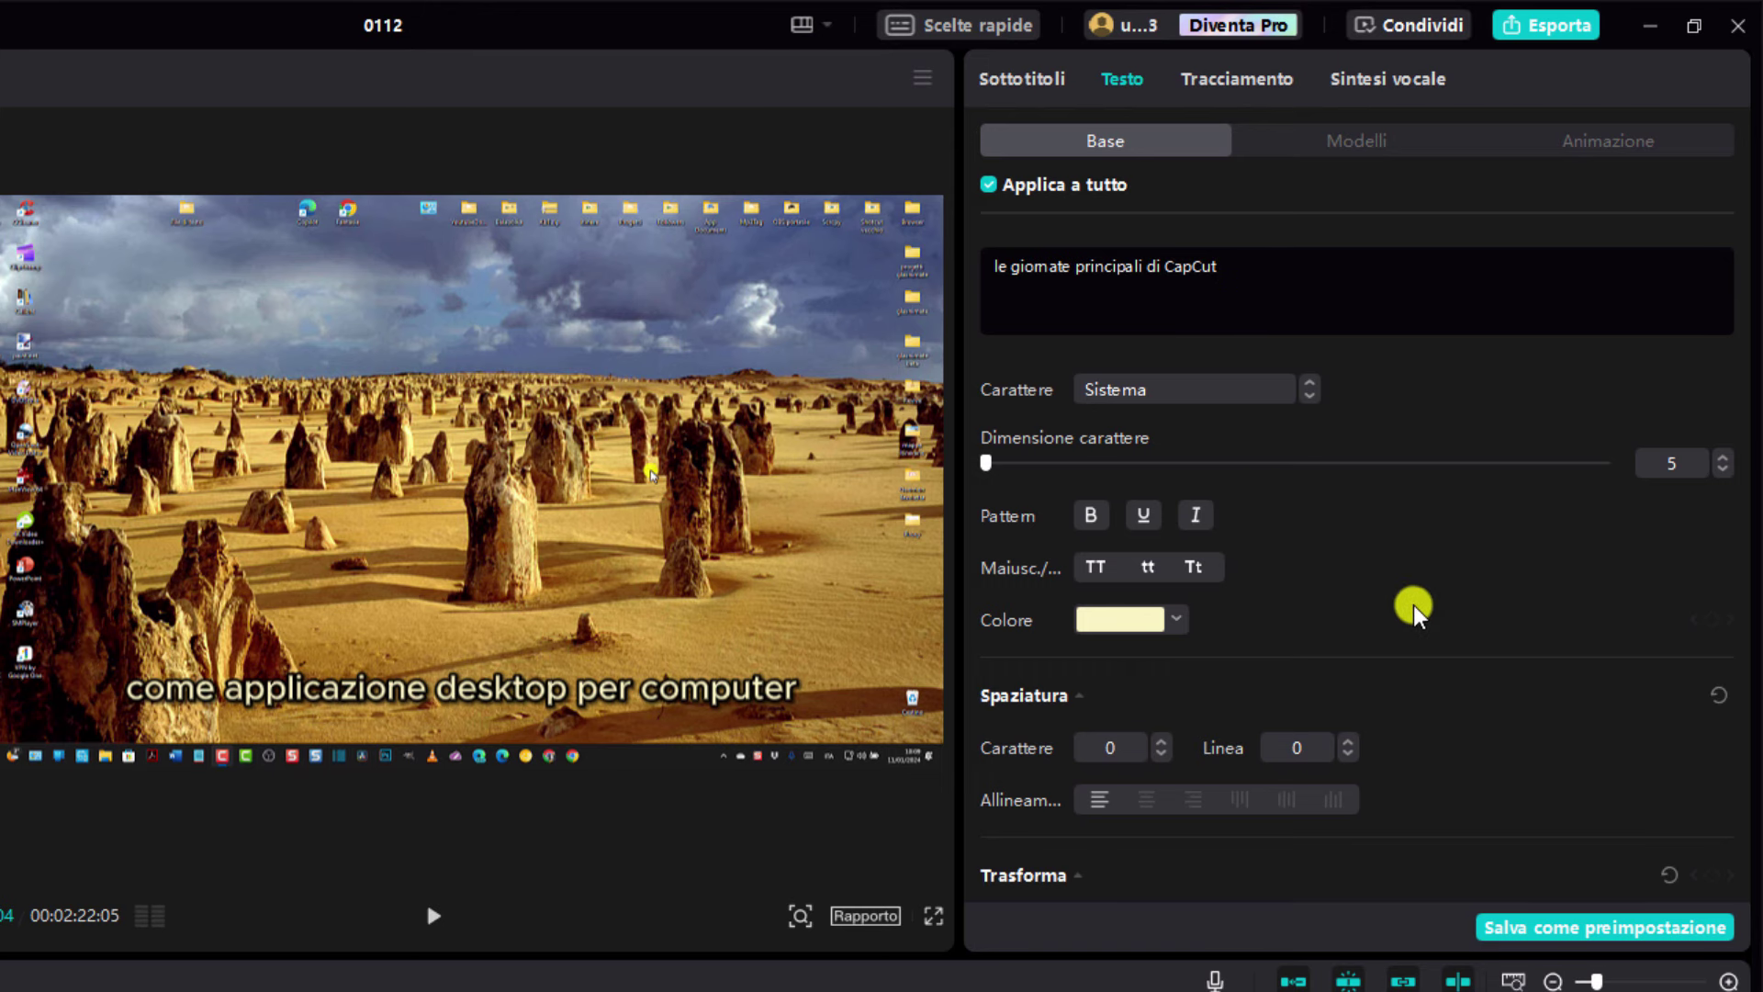
scroll(1409, 602, down, 5)
scroll(1395, 659, down, 12)
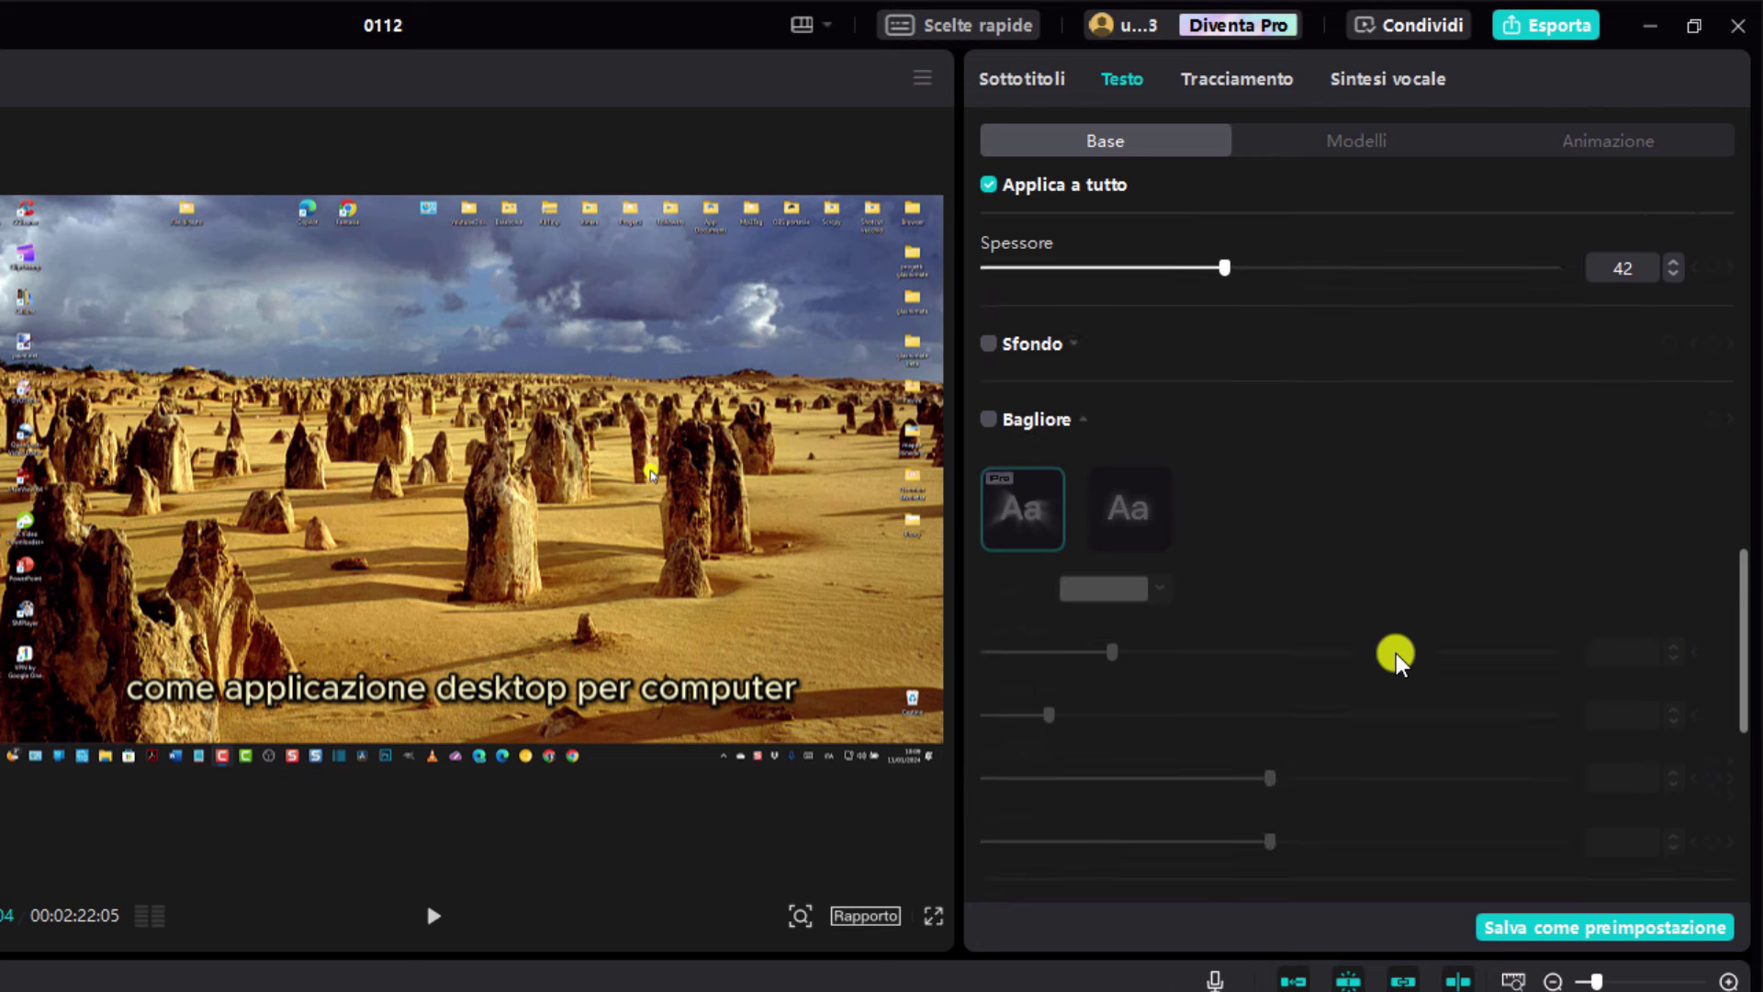
scroll(1398, 645, up, 7)
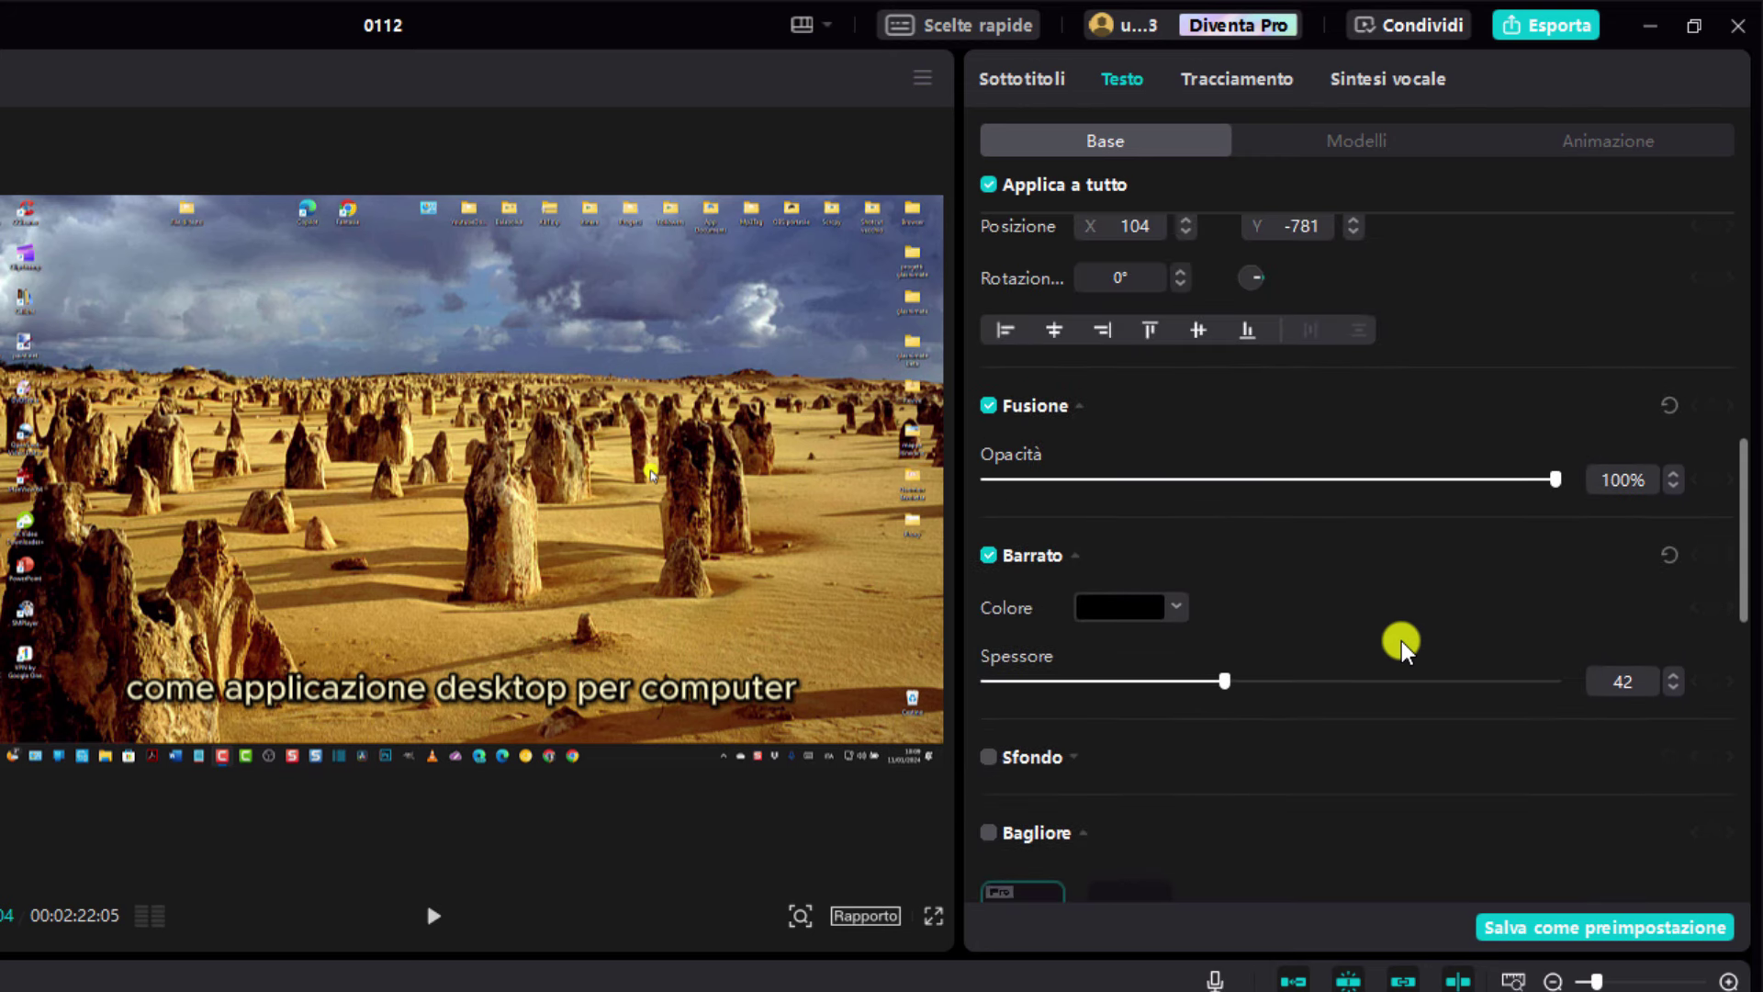
scroll(1400, 643, down, 3)
scroll(1401, 641, down, 2)
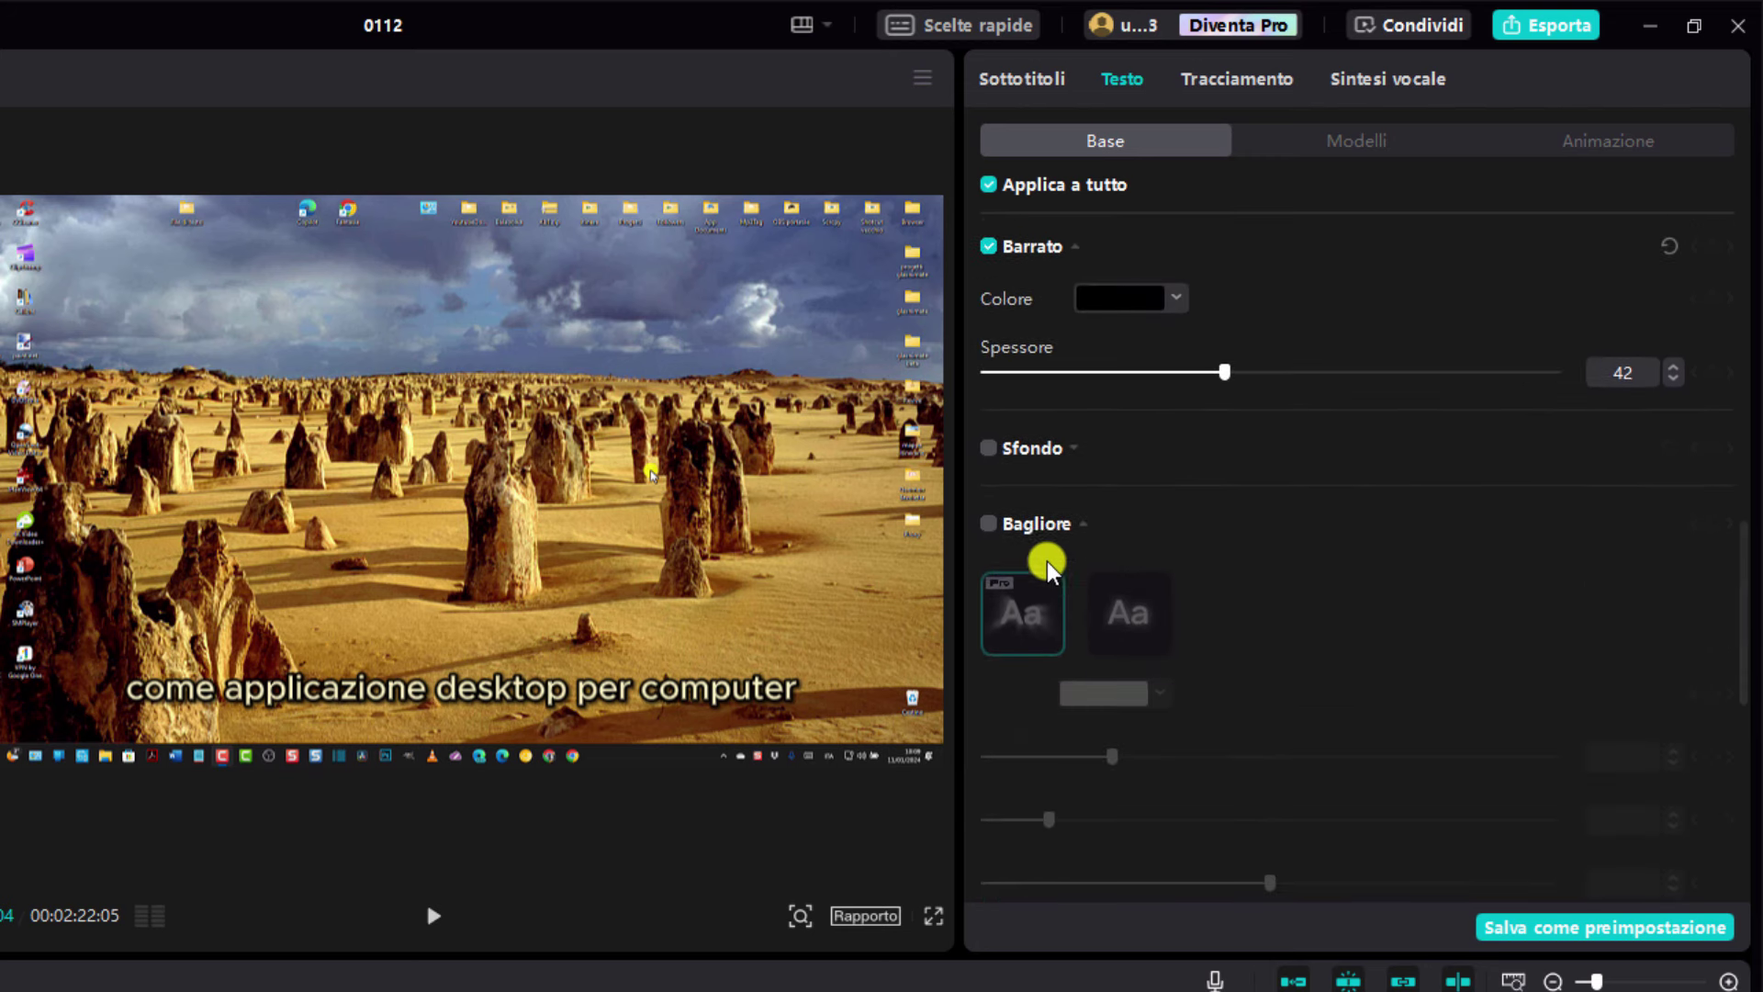
scroll(1341, 598, down, 7)
scroll(1356, 602, down, 3)
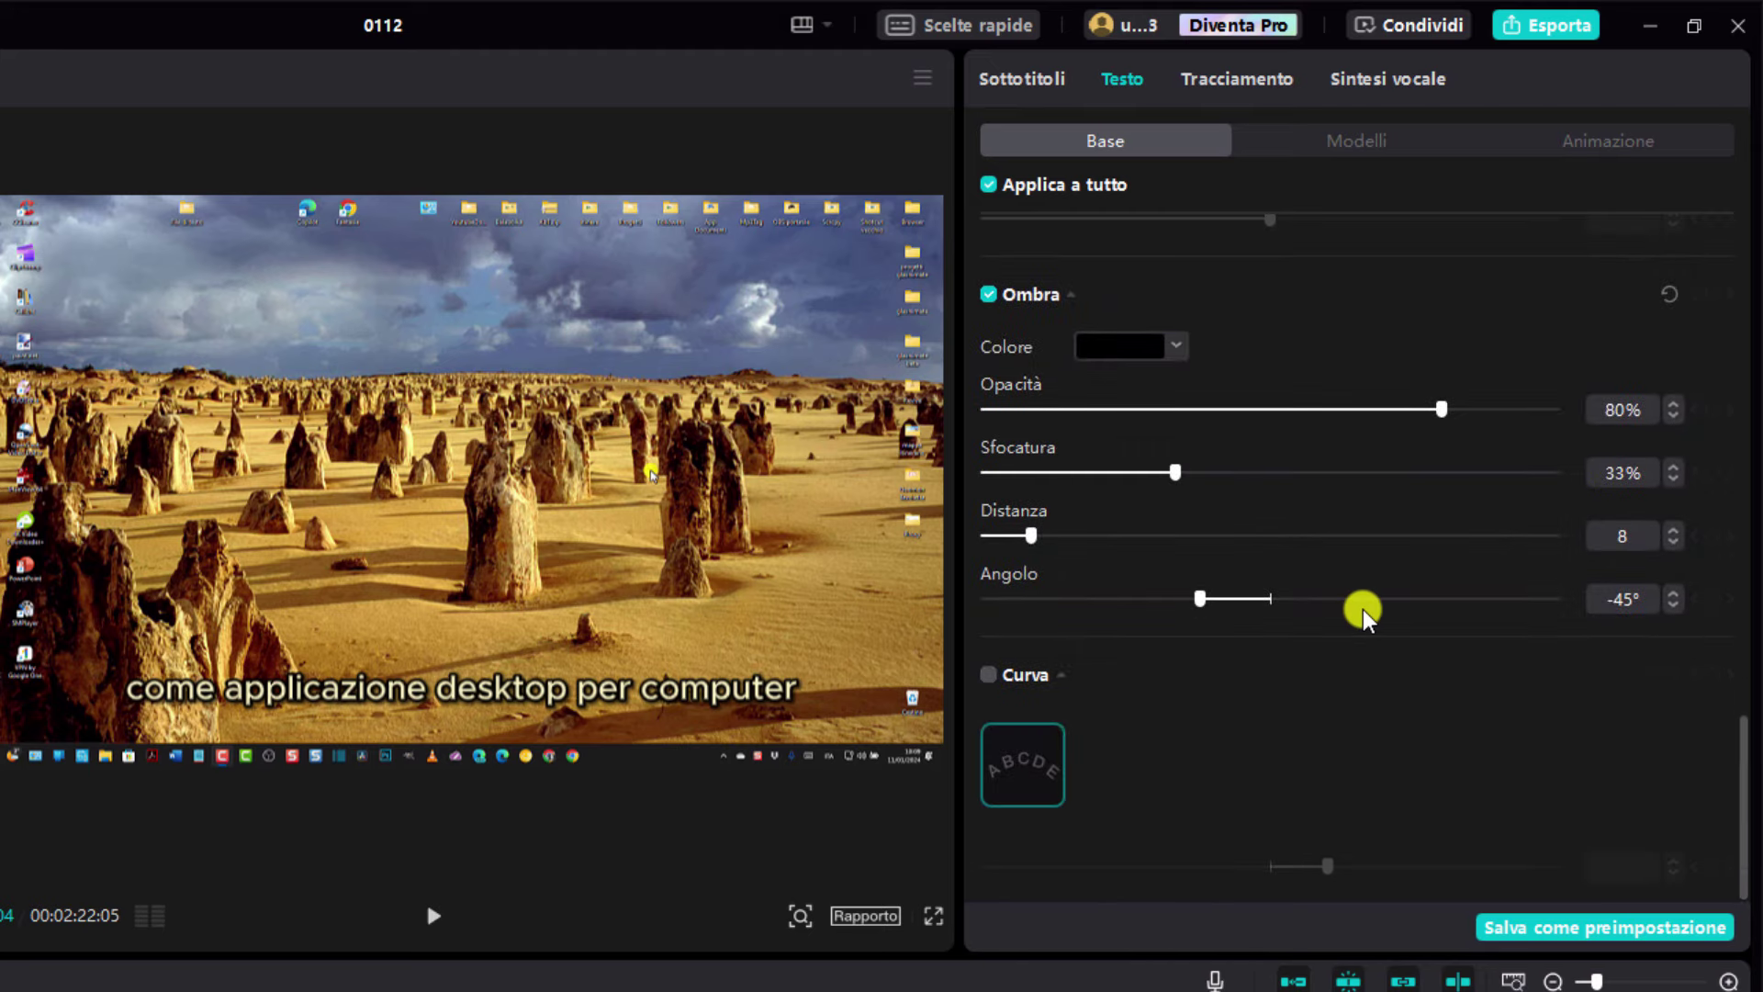